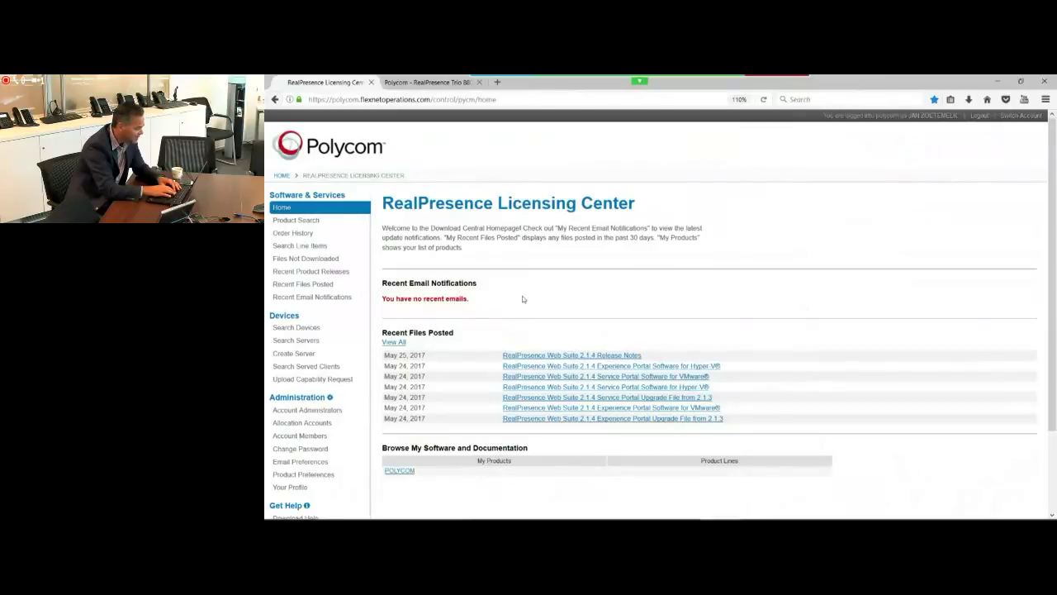
# Step: Show all files posted in the last 60 days and scroll through the list
pyautogui.click(393, 342)
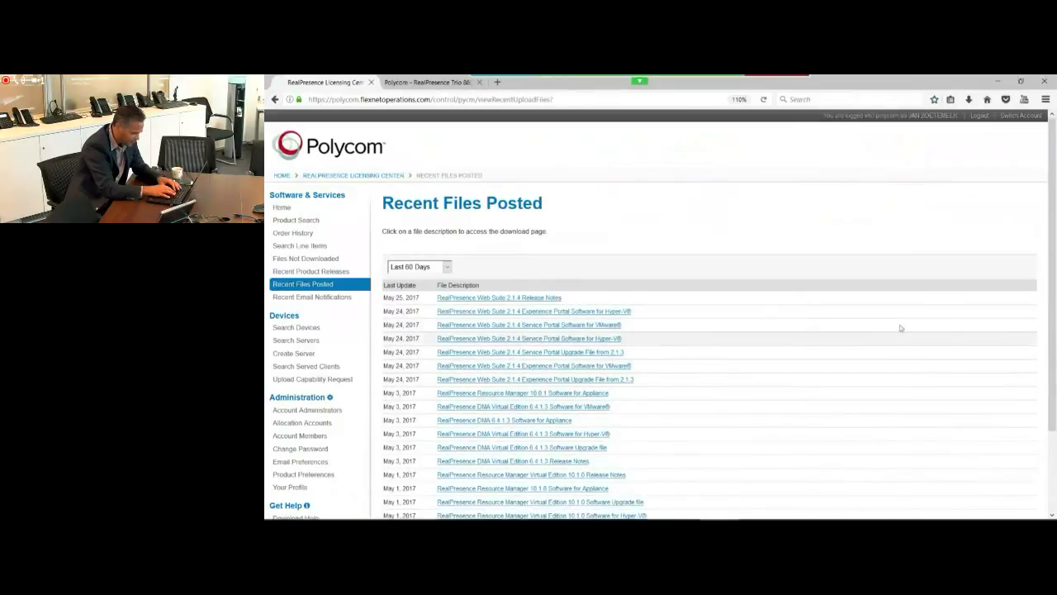
pyautogui.scroll(-2, 761, 401)
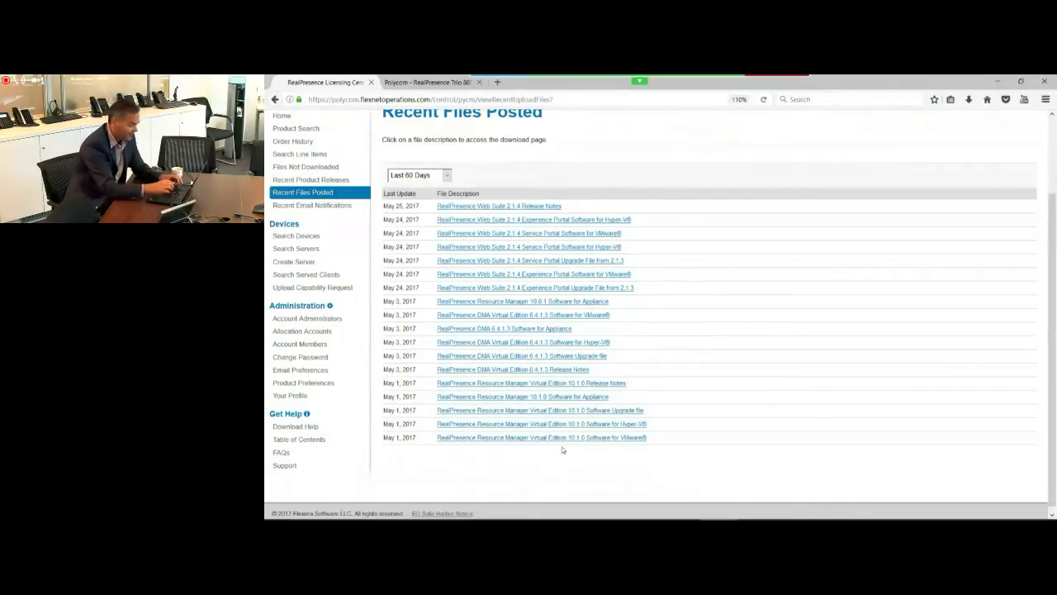
pyautogui.hotkey('alt', 'Tab')
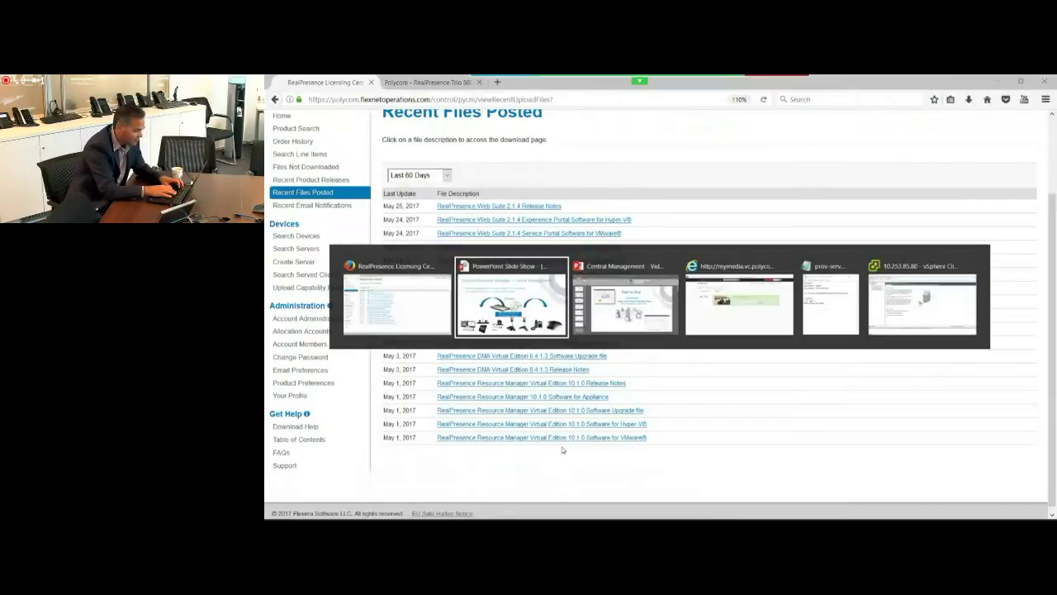
# Step: Glance at the prov-server-guide notes in Notepad, then return to vSphere Client
pyautogui.hotkey('alt', 'Tab')
pyautogui.hotkey('alt', 'Tab')
pyautogui.hotkey('alt', 'Tab')
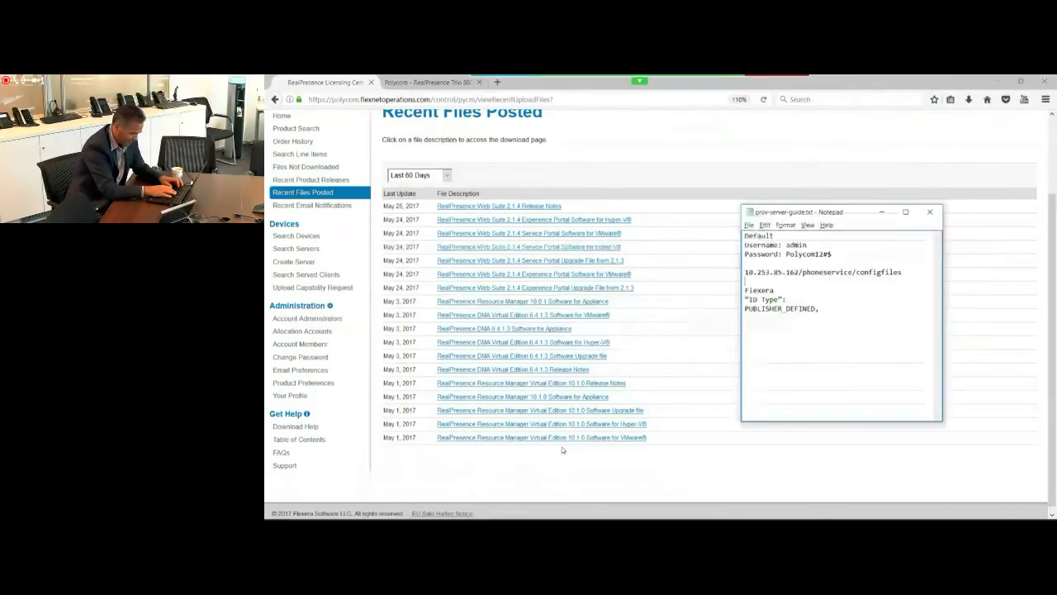
pyautogui.hotkey('alt', 'Tab')
pyautogui.hotkey('alt', 'Tab')
pyautogui.hotkey('alt', 'Tab')
pyautogui.hotkey('alt', 'Tab')
pyautogui.hotkey('alt', 'Tab')
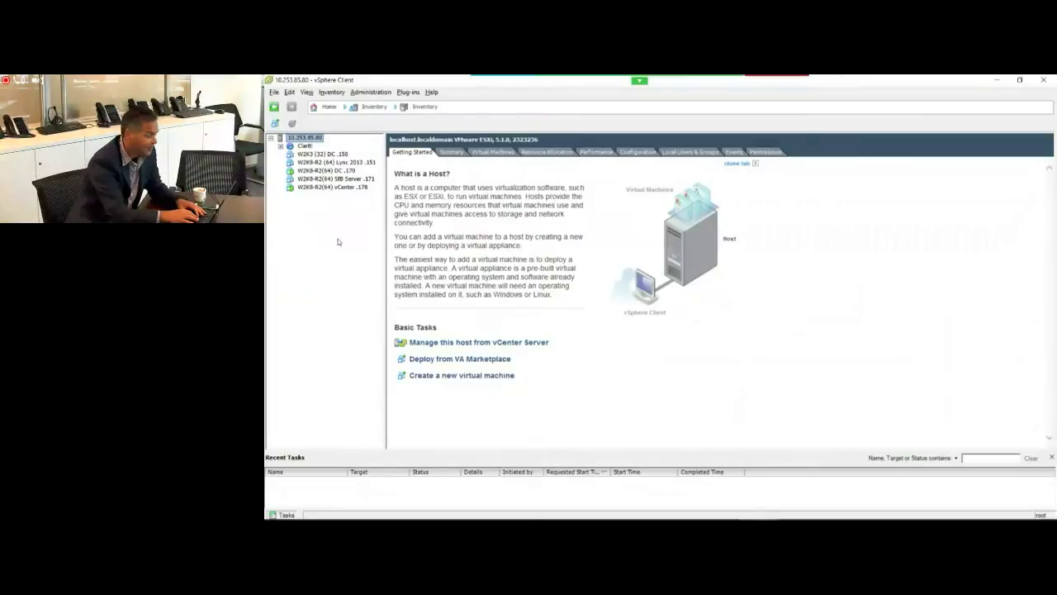
# Step: Deploy the RPRM OVF template and name the VM plcm-caxis-rprm-10-1
pyautogui.click(273, 92)
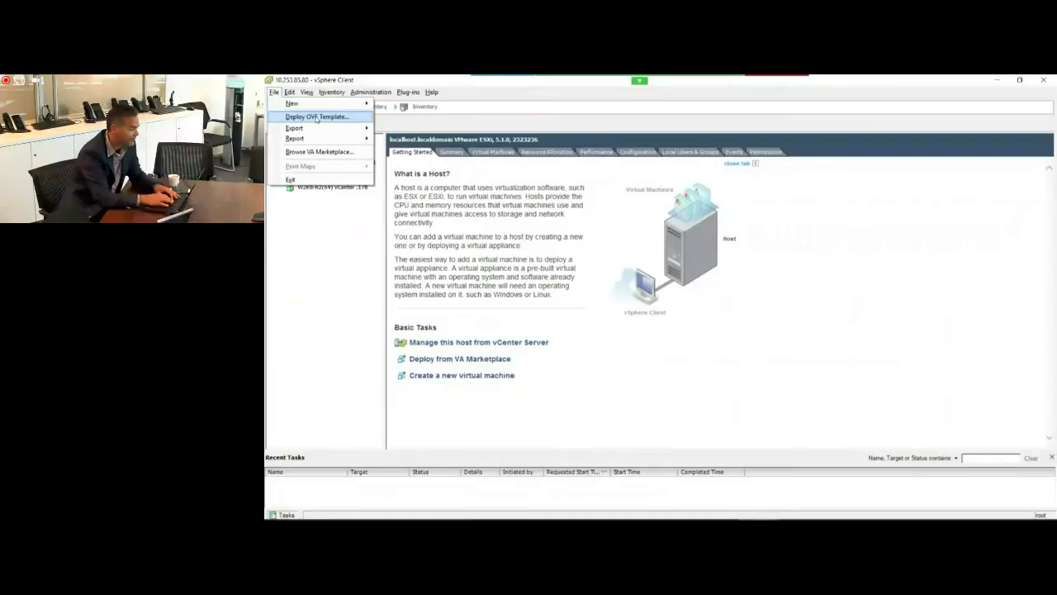
pyautogui.click(317, 118)
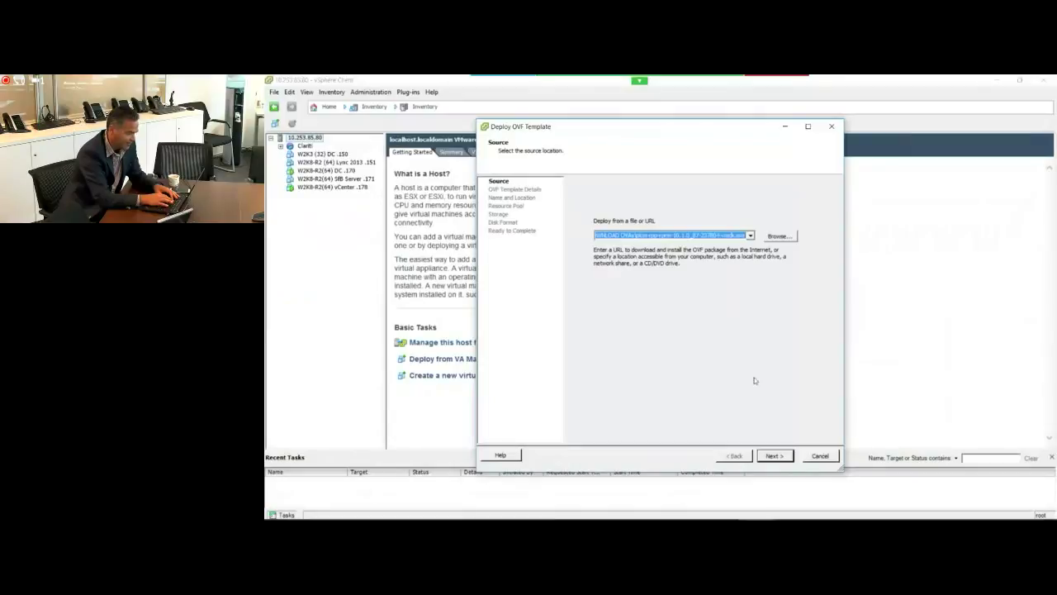
pyautogui.click(774, 457)
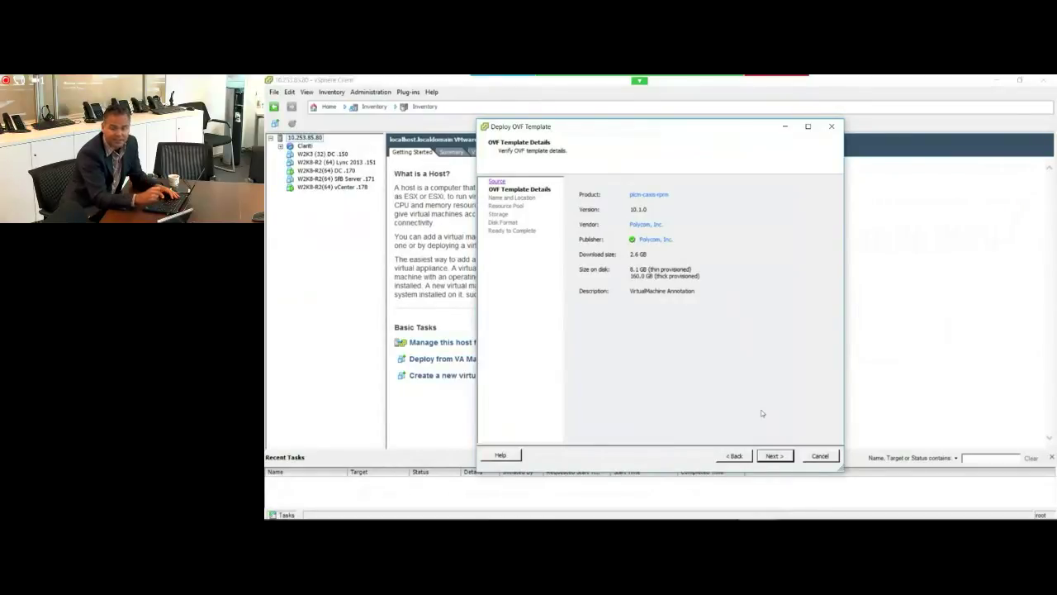
pyautogui.click(773, 460)
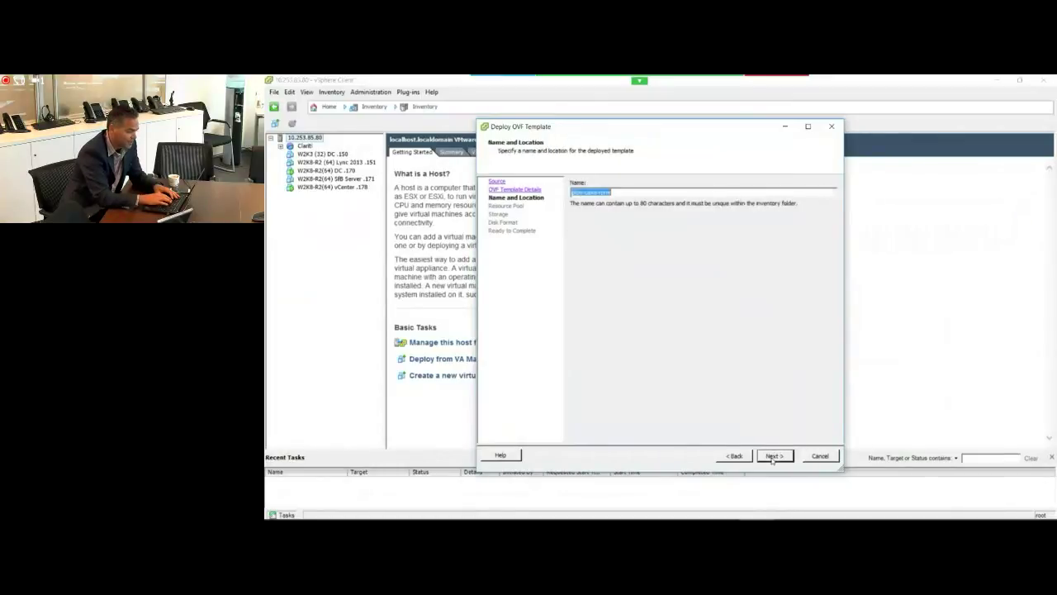
pyautogui.click(621, 192)
pyautogui.write('-1')
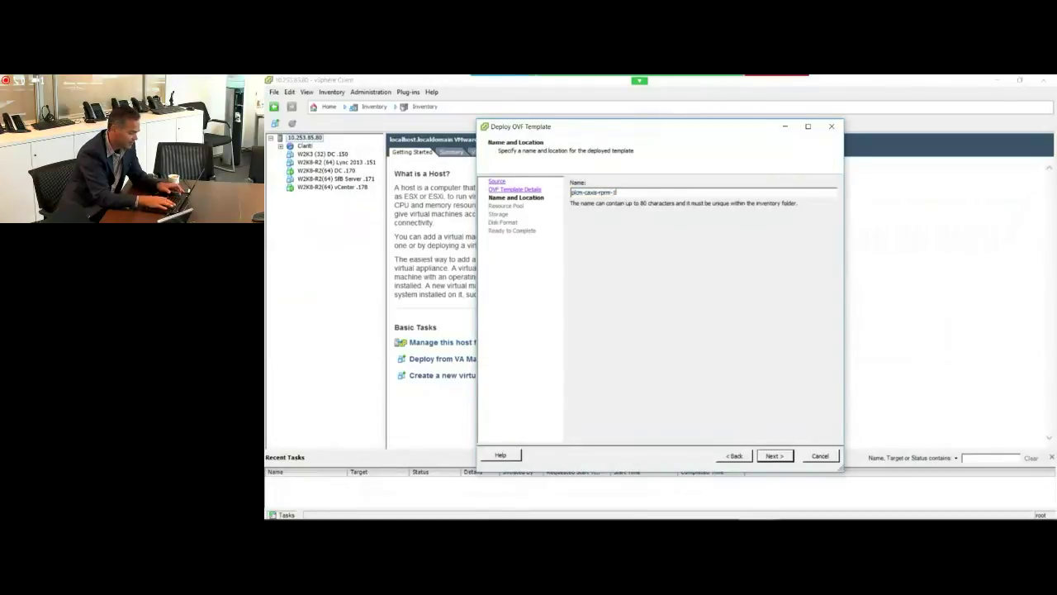
pyautogui.write('0-1')
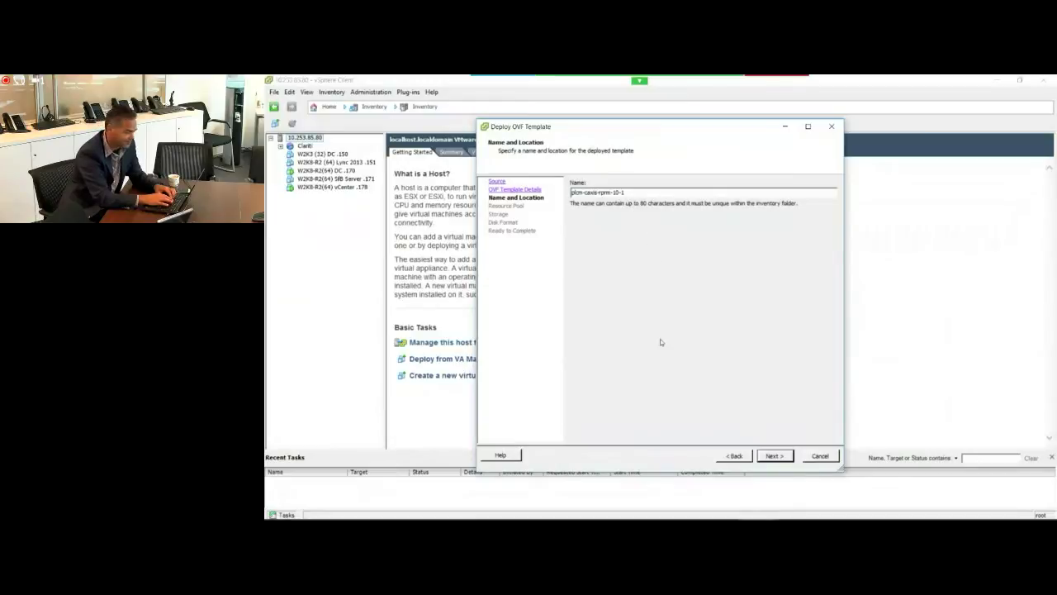
pyautogui.click(774, 456)
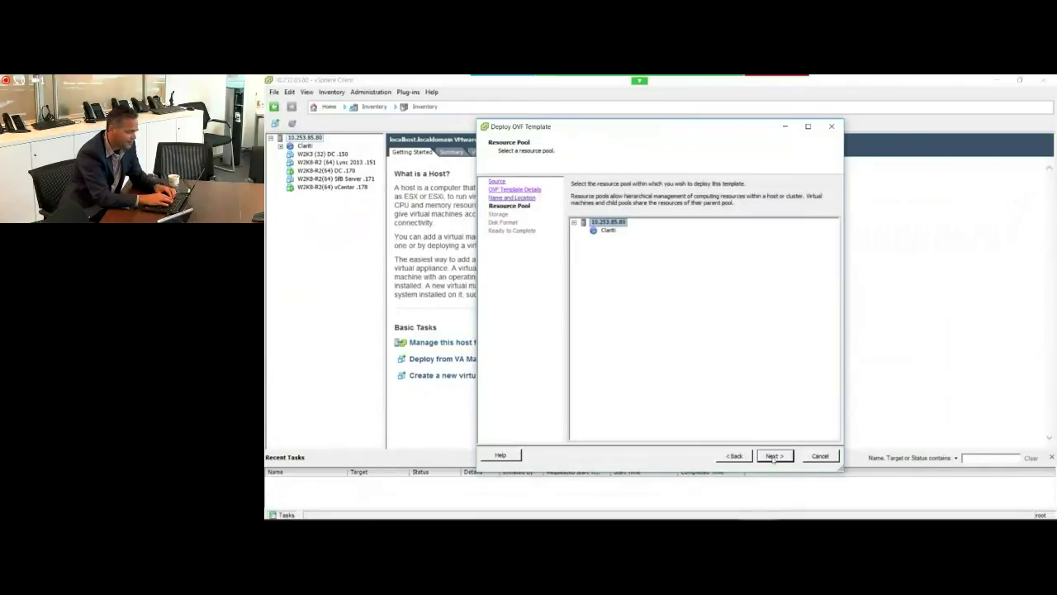
# Step: Keep the default resource pool and datastore, choose Thin Provision, and start deploying
pyautogui.click(773, 456)
pyautogui.click(773, 458)
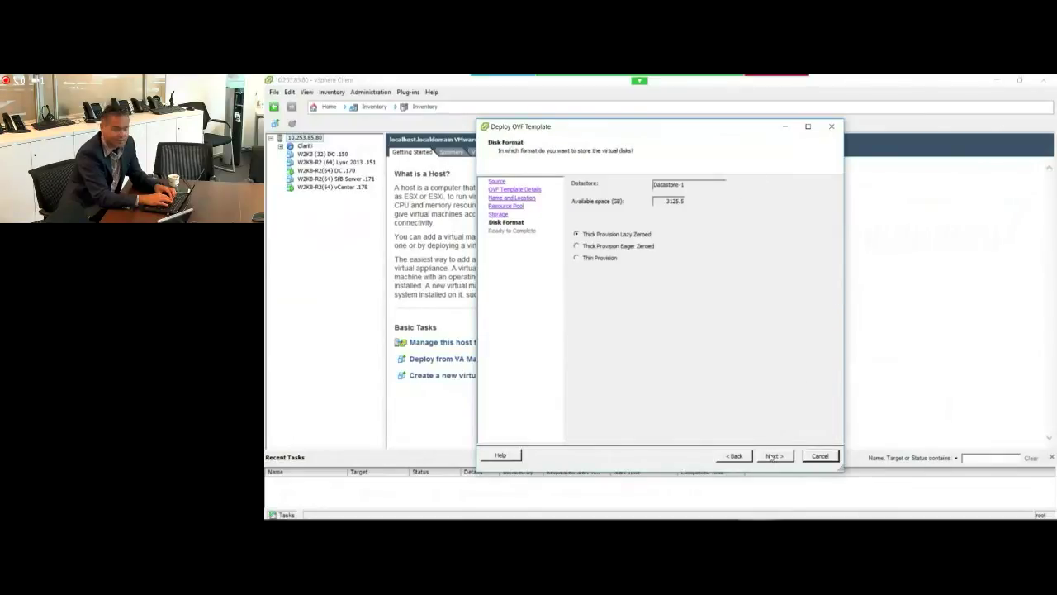
pyautogui.click(598, 259)
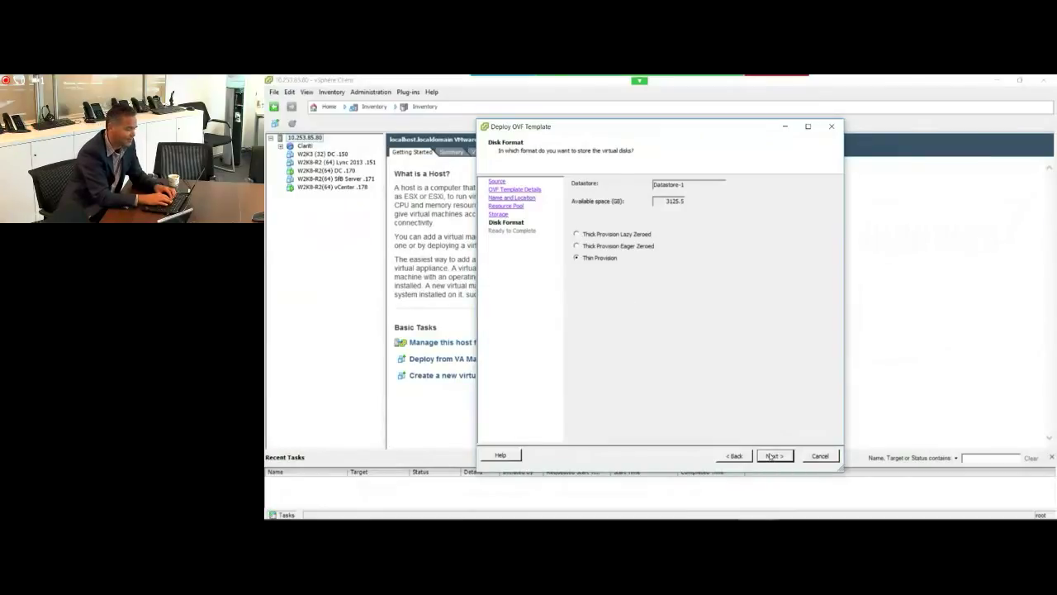
pyautogui.click(772, 456)
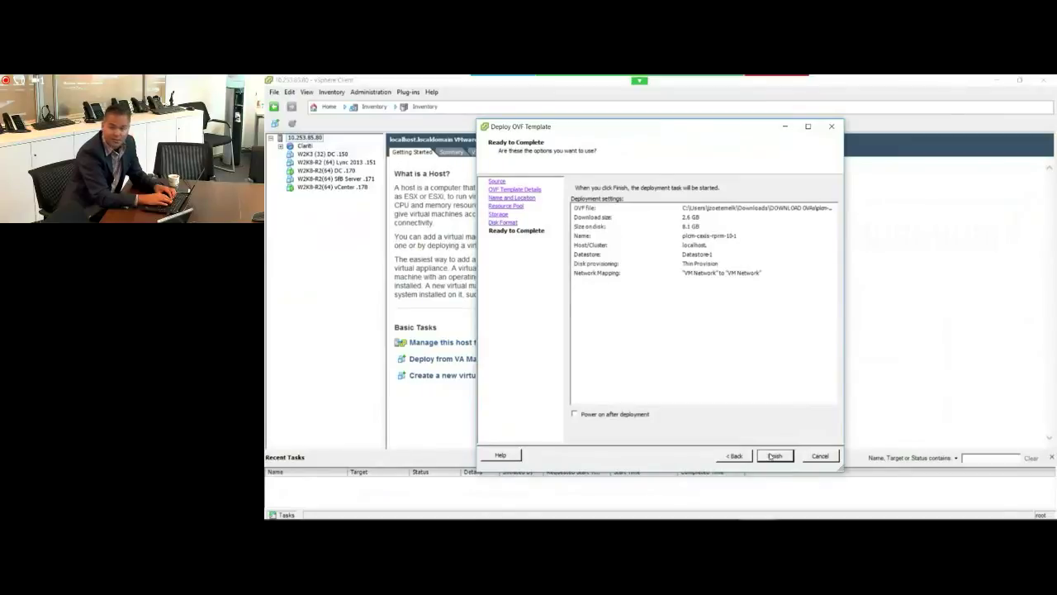
pyautogui.click(772, 456)
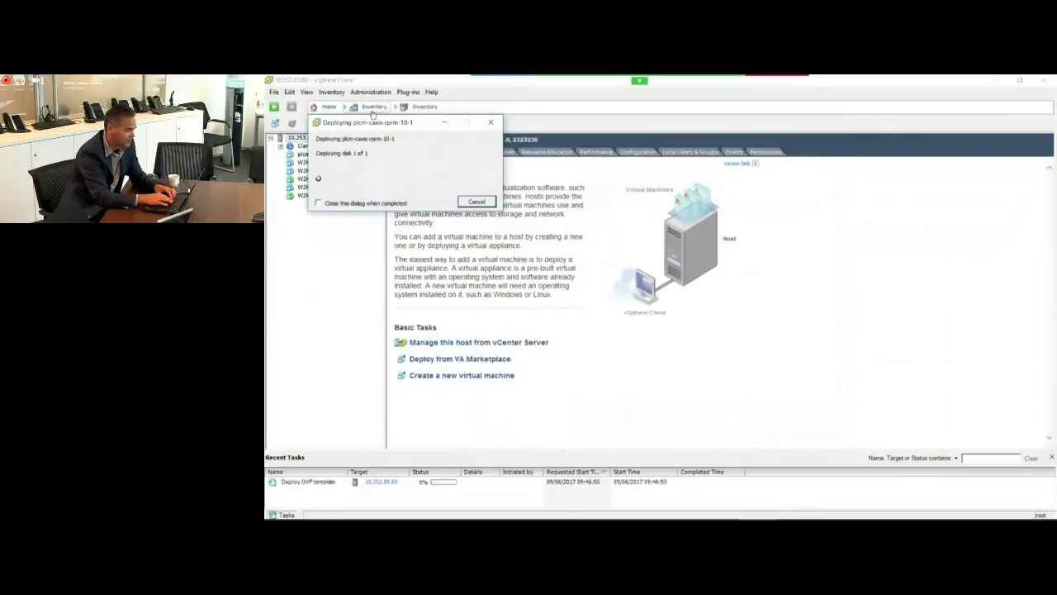
# Step: Move the progress window aside while plcm-caxis-rprm-10-1 finishes deploying
pyautogui.moveTo(375, 127); pyautogui.dragTo(593, 250)
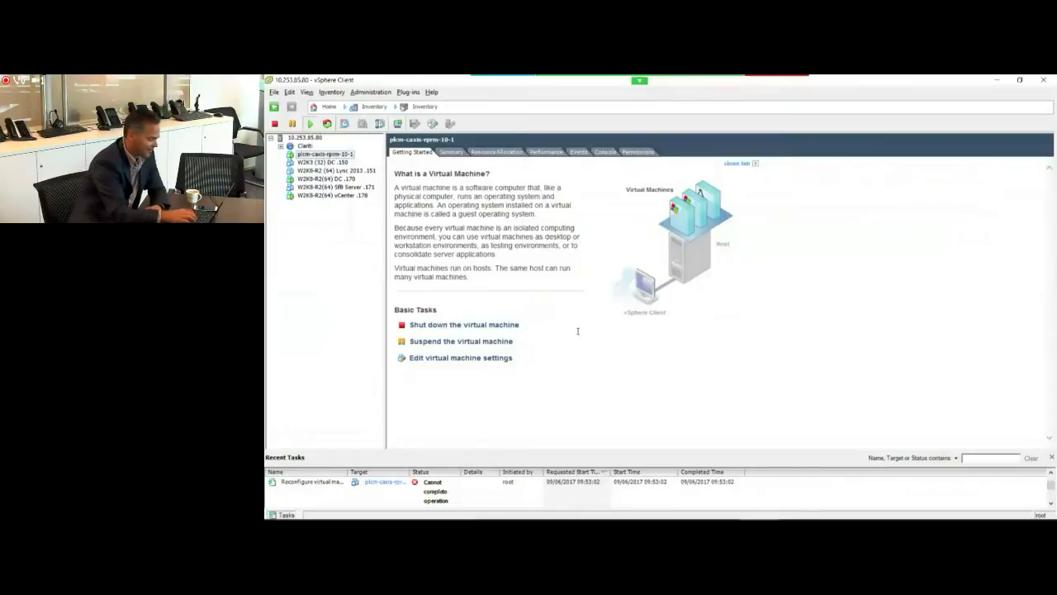
# Step: Review the VM's CPU settings without changes, then view its Summary showing 4 vCPUs and 8192 MB
pyautogui.rightClick(322, 155)
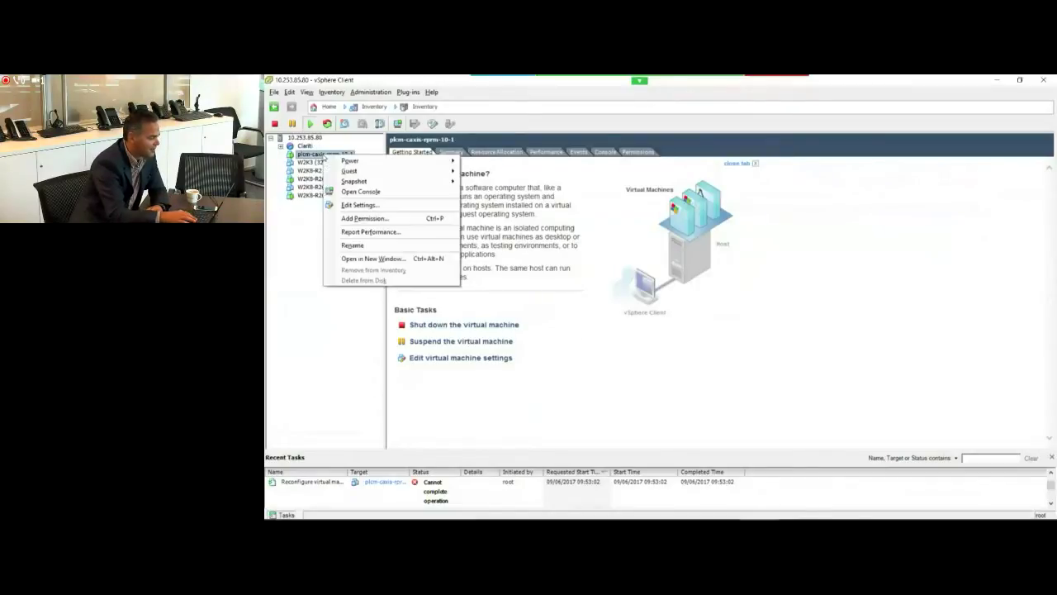
pyautogui.click(367, 208)
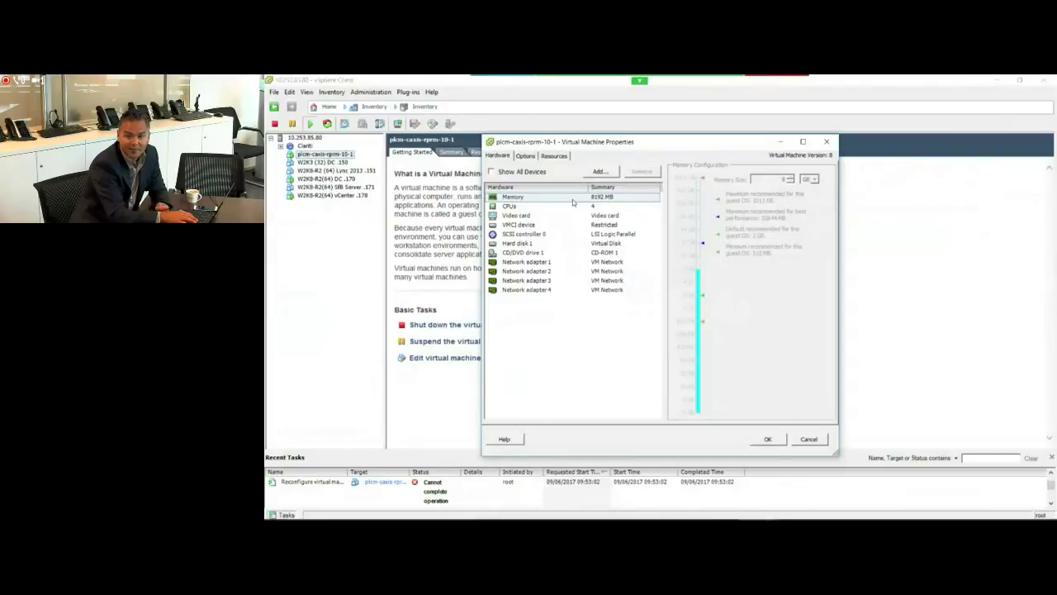
pyautogui.click(564, 206)
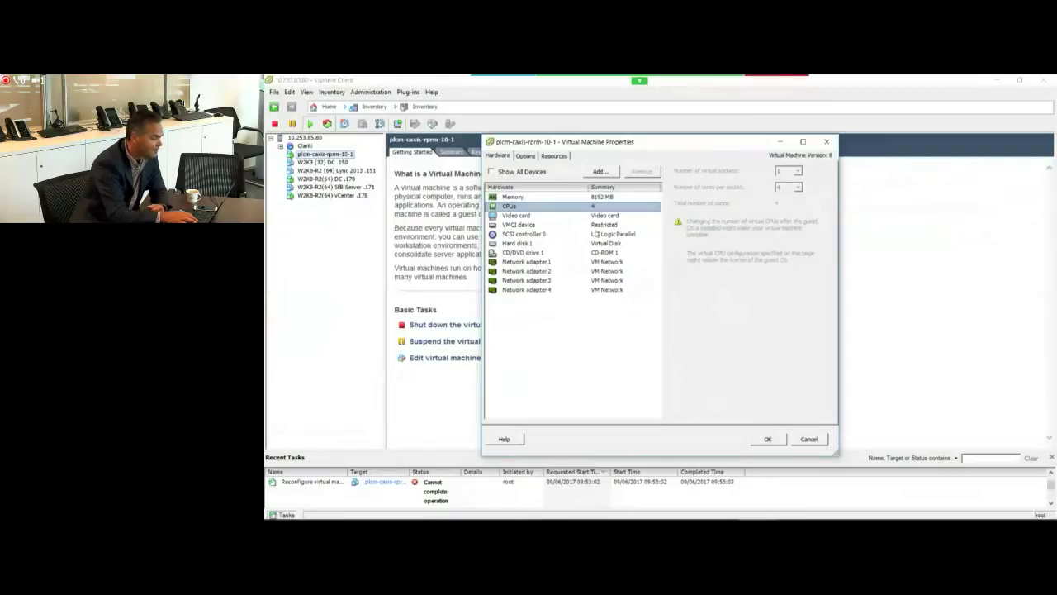
pyautogui.click(808, 439)
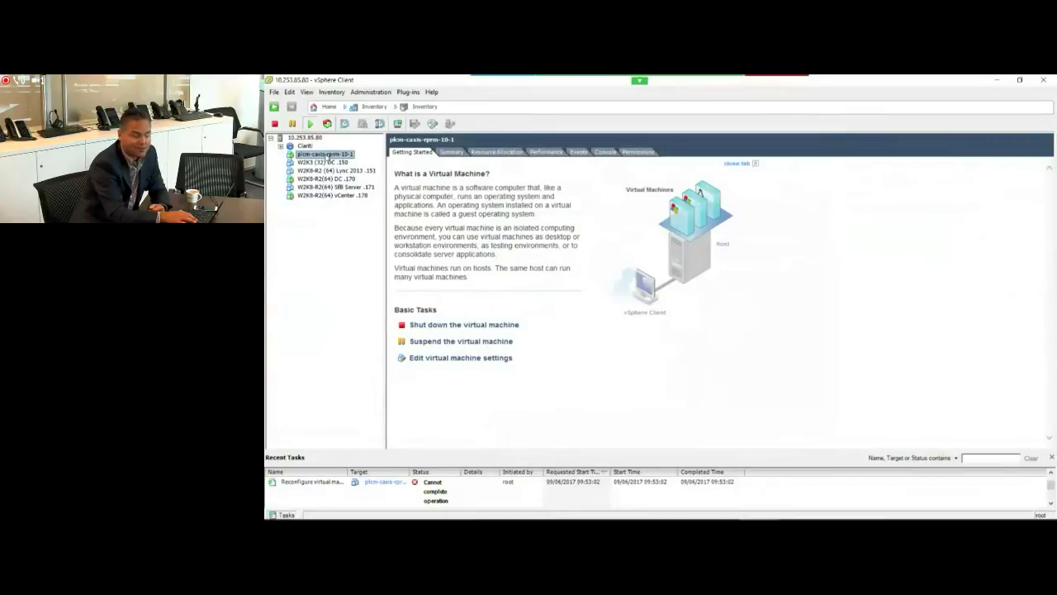
pyautogui.click(452, 154)
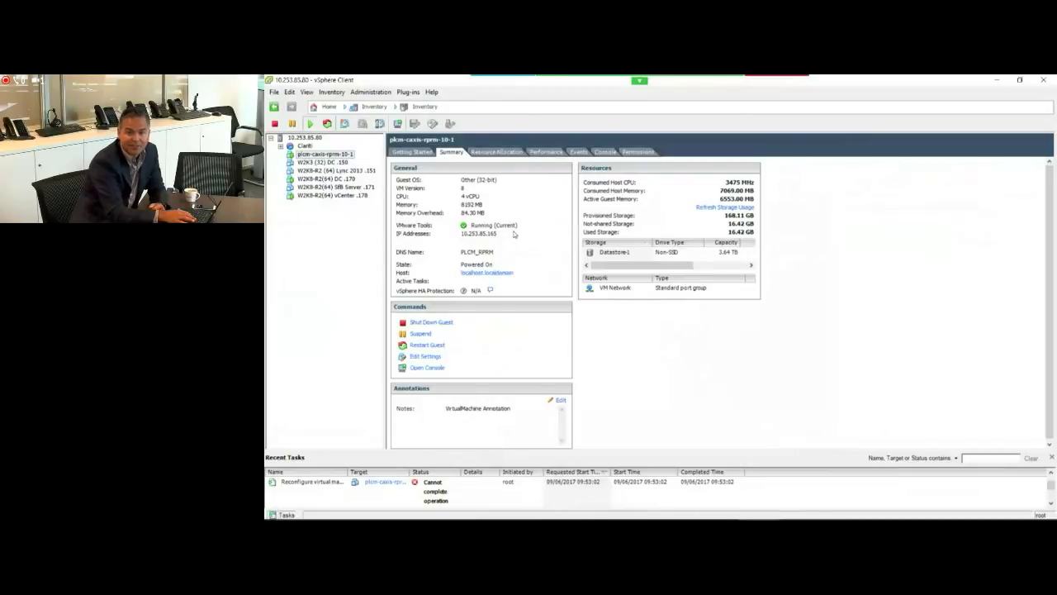
# Step: Log into the RPRM VM console as polycom
pyautogui.click(604, 153)
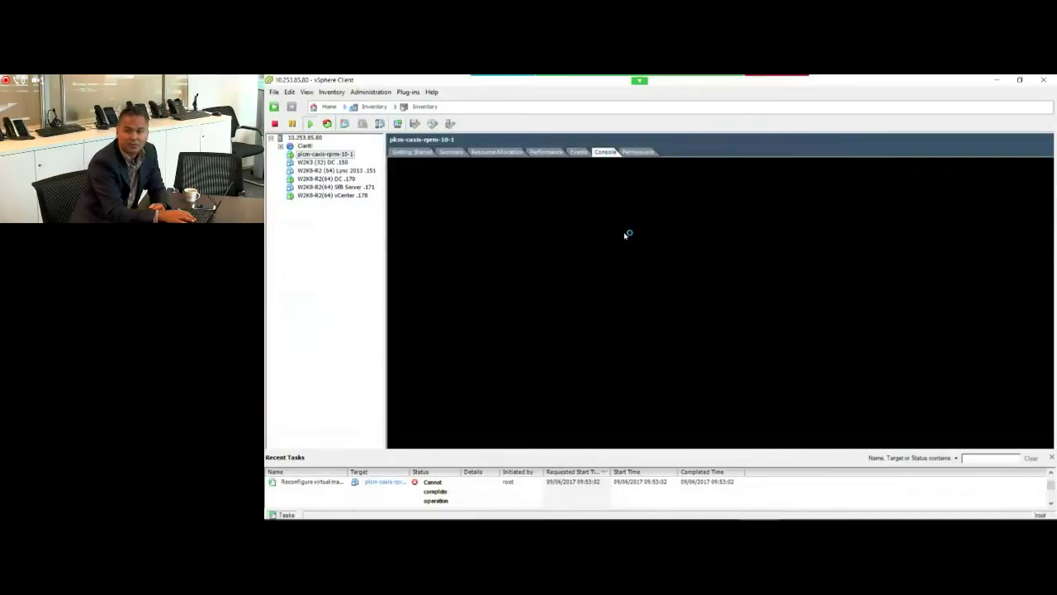
pyautogui.click(624, 241)
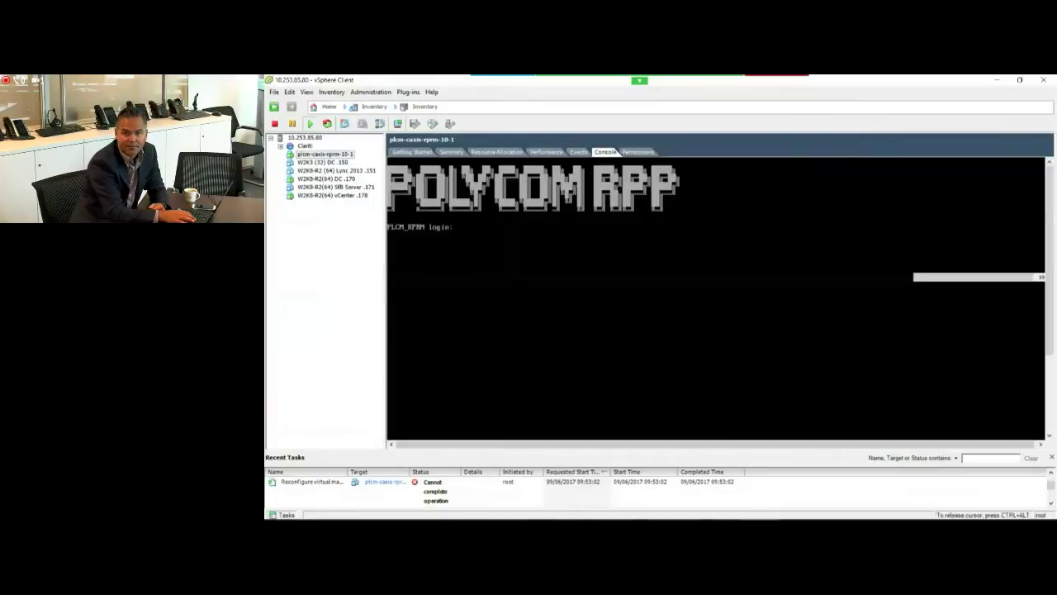
pyautogui.press('Return')
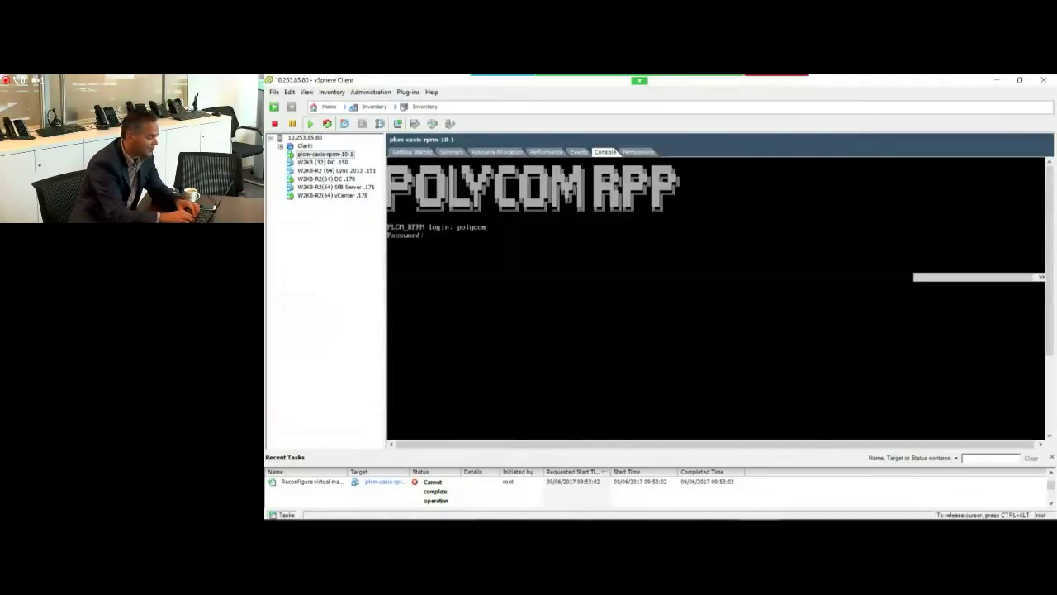
pyautogui.press('Return')
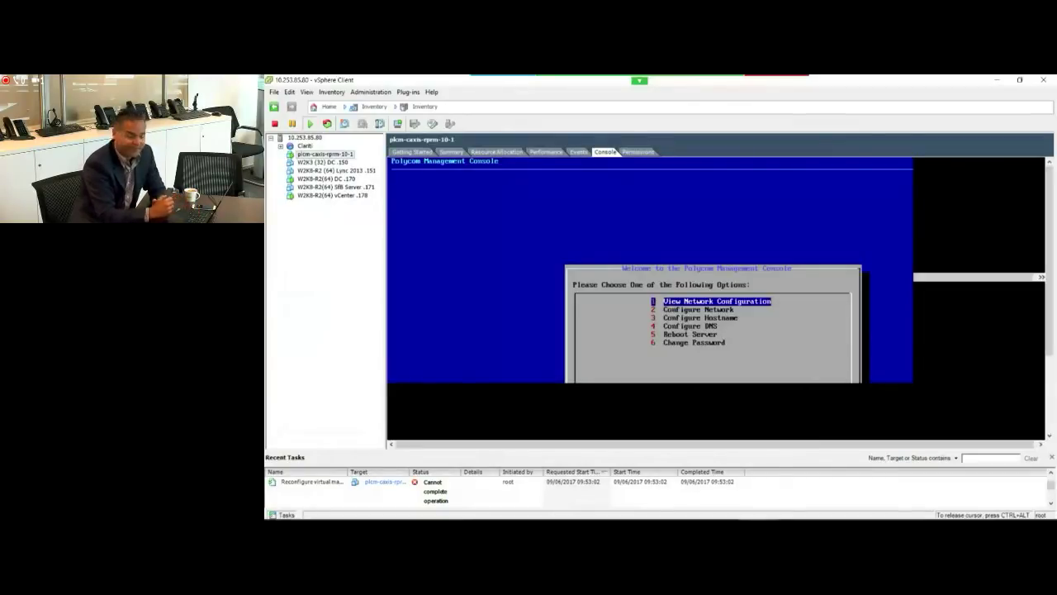
# Step: Step through the console menu to the DNS option, then show the VM's Getting Started page
pyautogui.press('Down')
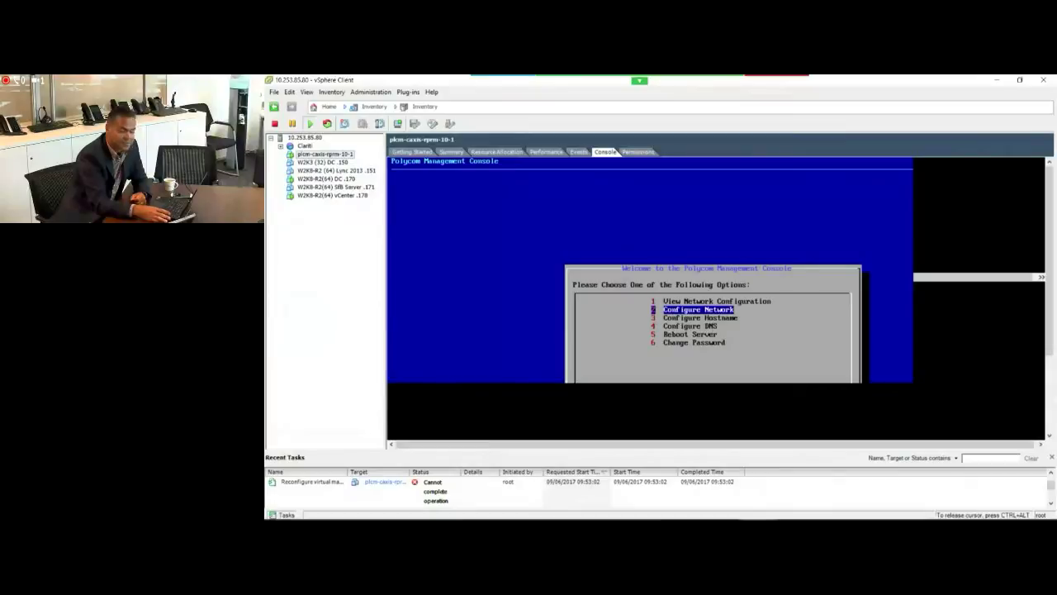
pyautogui.press('Down')
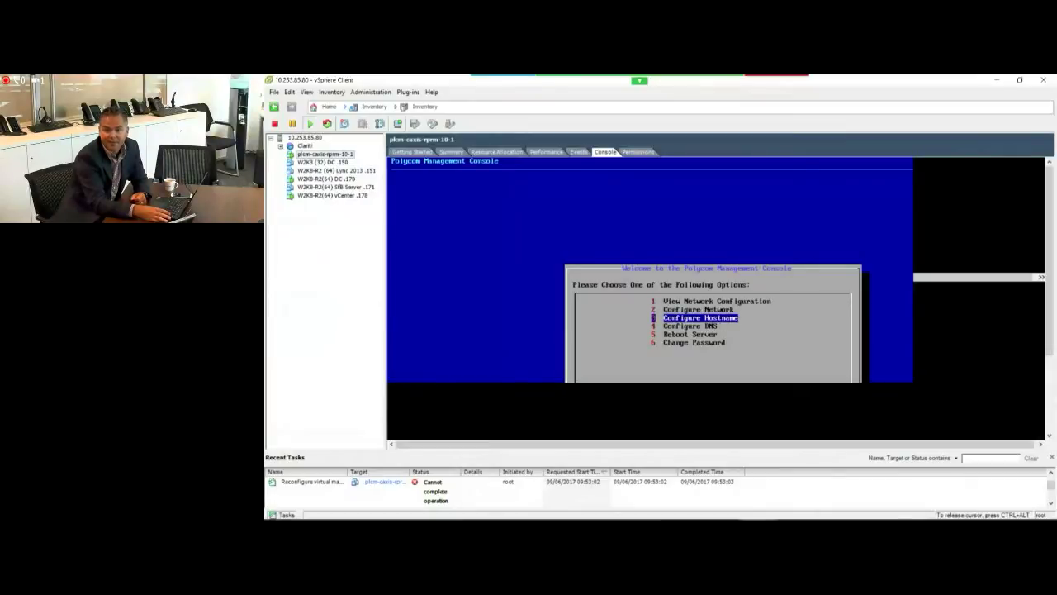
pyautogui.press('Down')
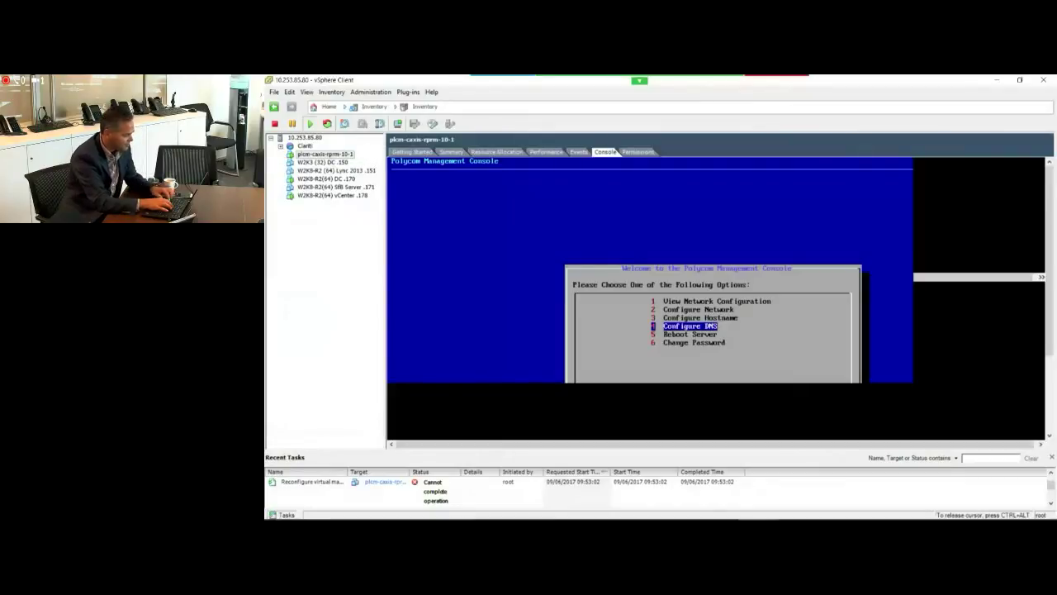
pyautogui.click(332, 157)
pyautogui.click(410, 152)
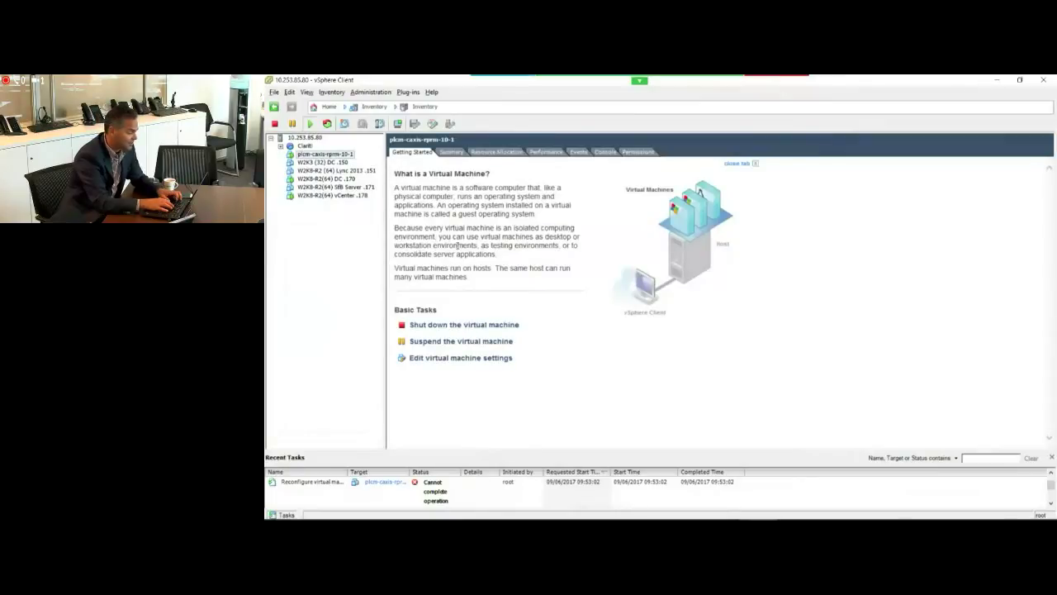
# Step: Reload the RPRM login page in the browser
pyautogui.hotkey('alt', 'Tab')
pyautogui.hotkey('alt', 'Tab')
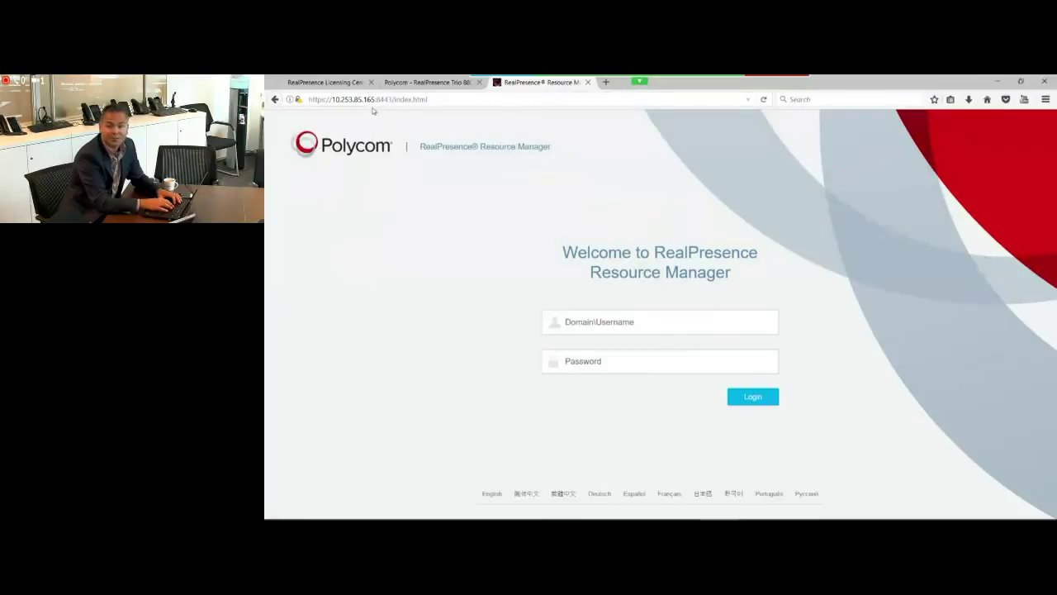
pyautogui.click(434, 100)
pyautogui.click(441, 100)
pyautogui.press('Return')
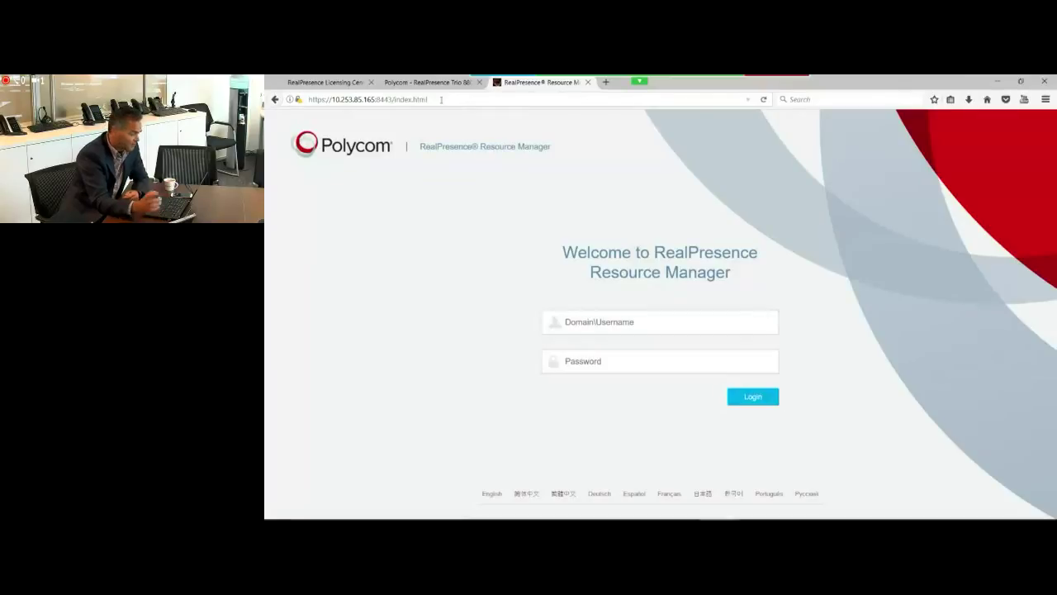
# Step: Log in as admin with the account password and accept the license agreement
pyautogui.click(609, 321)
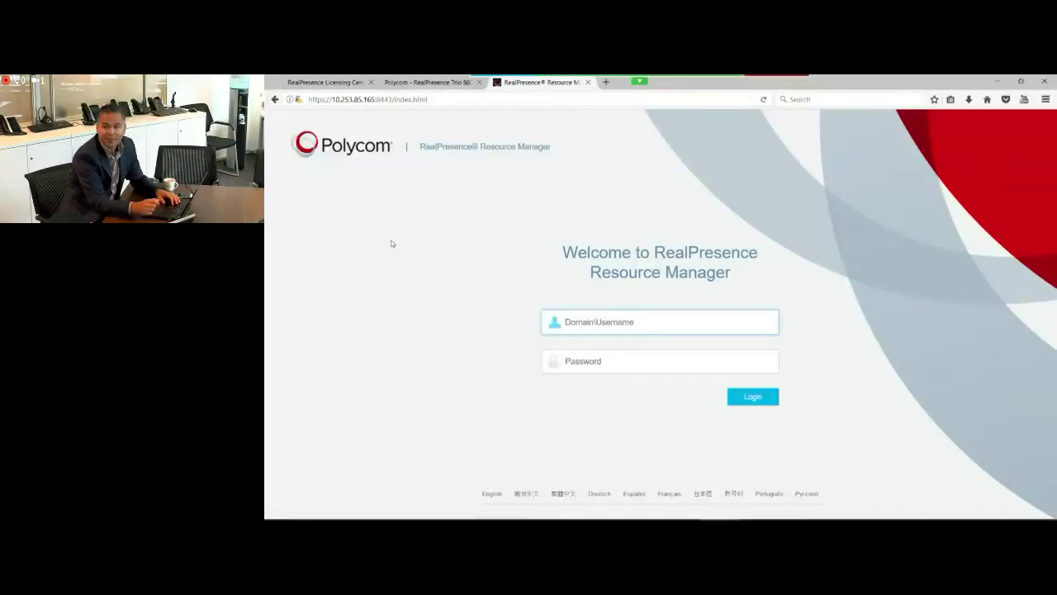
pyautogui.write('admin')
pyautogui.press('Tab')
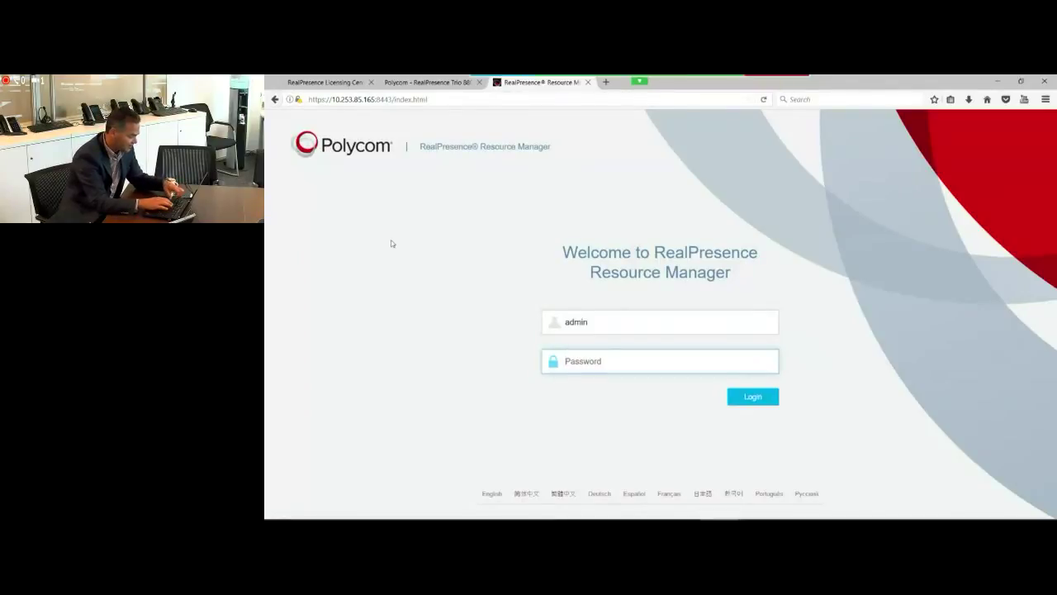
pyautogui.hotkey('ctrl', 'v')
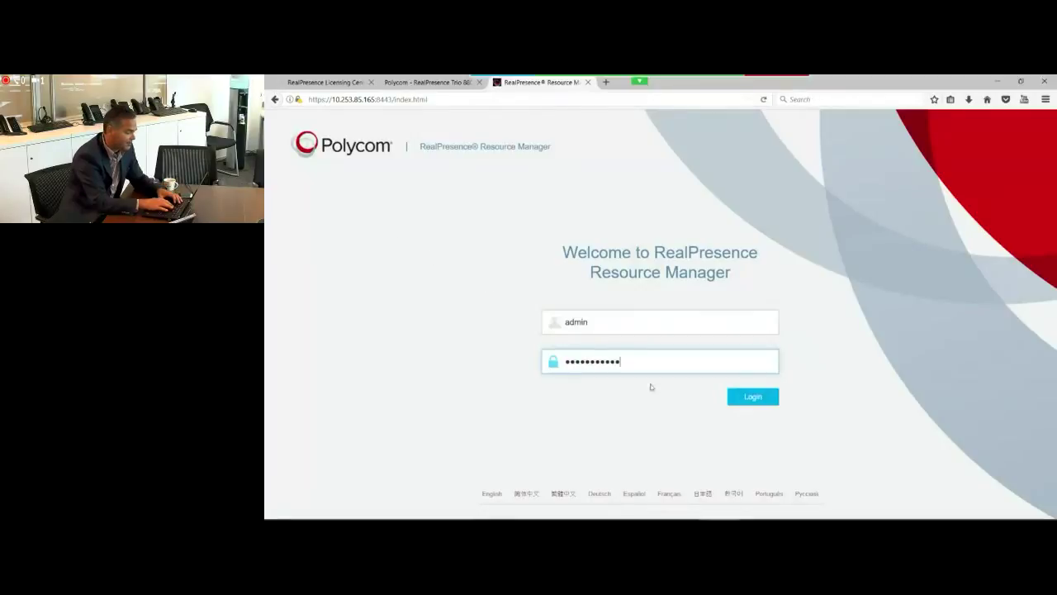
pyautogui.click(753, 399)
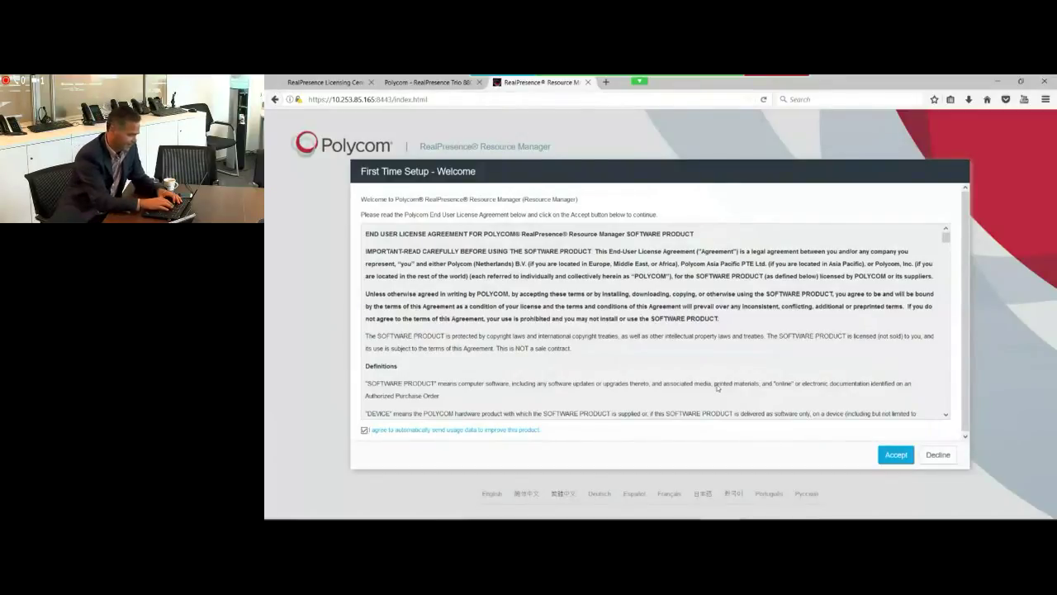
pyautogui.click(904, 456)
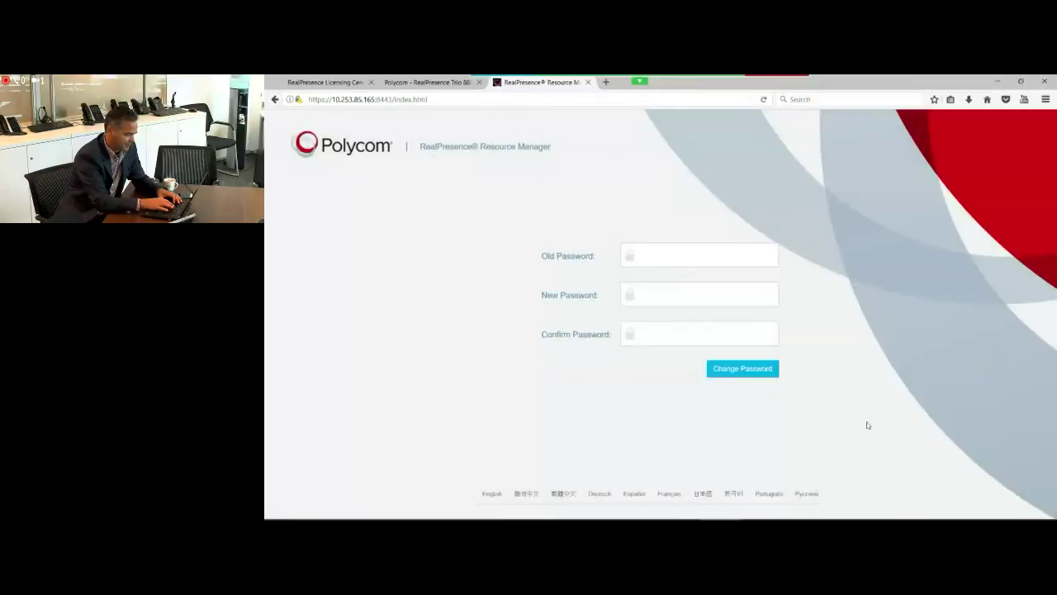
# Step: Enter the old password, a new password and its confirmation, then retype the mismatched confirmation
pyautogui.click(660, 249)
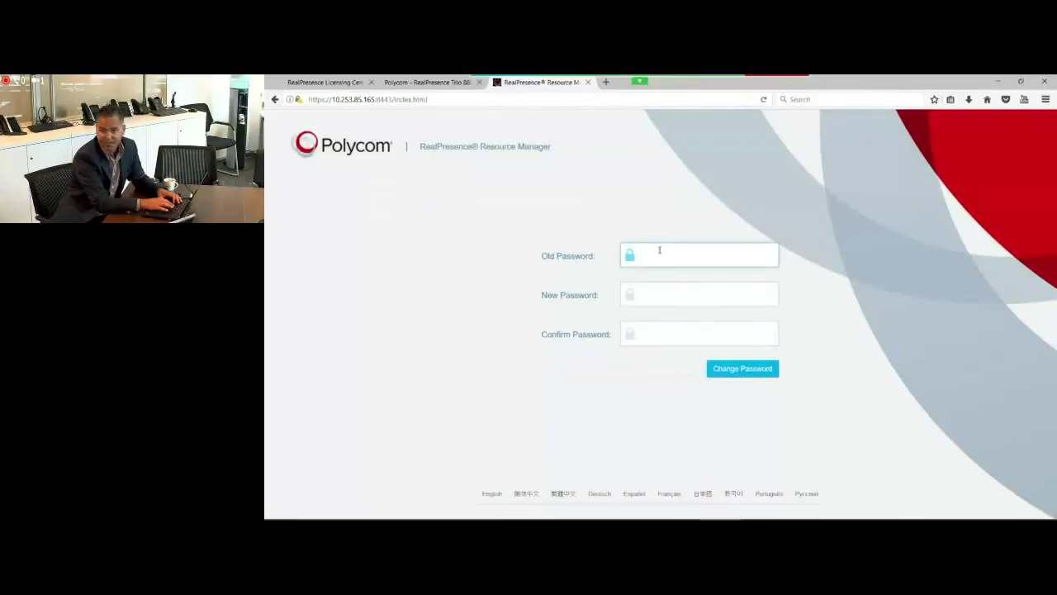
pyautogui.hotkey('ctrl', 'v')
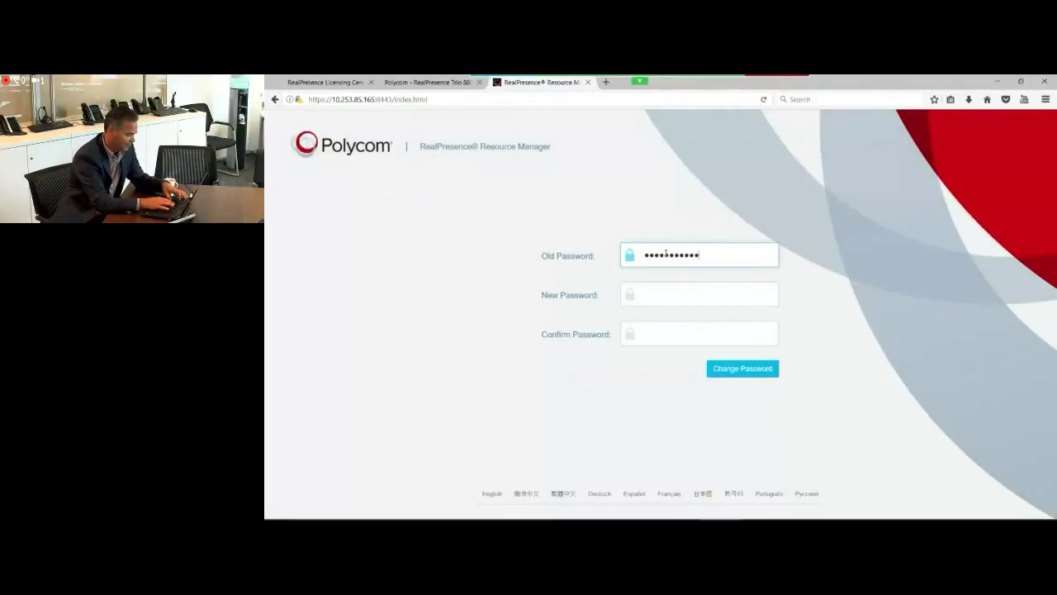
pyautogui.click(670, 294)
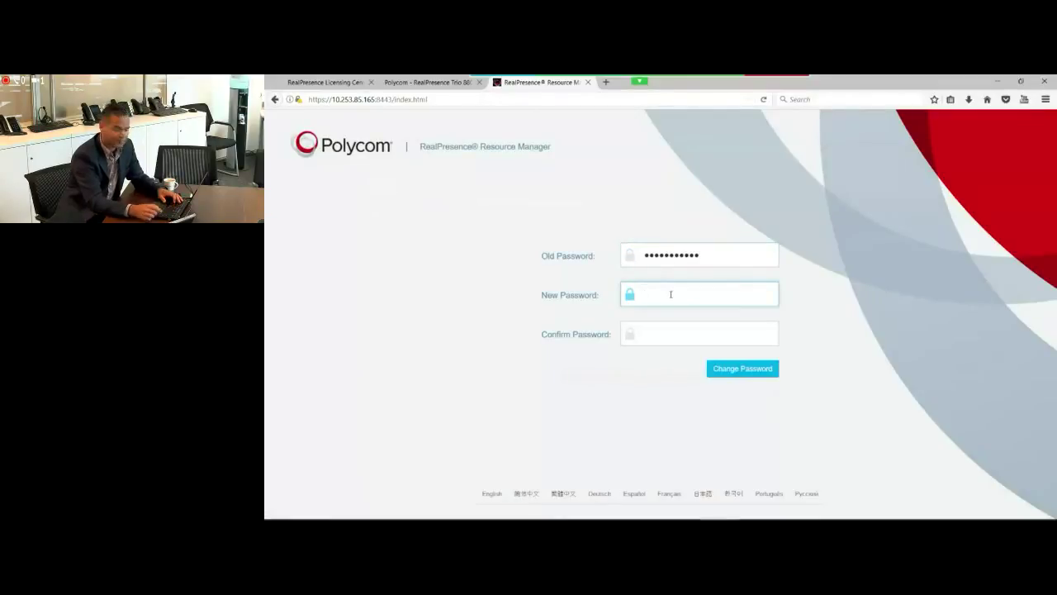
pyautogui.write('•••••••')
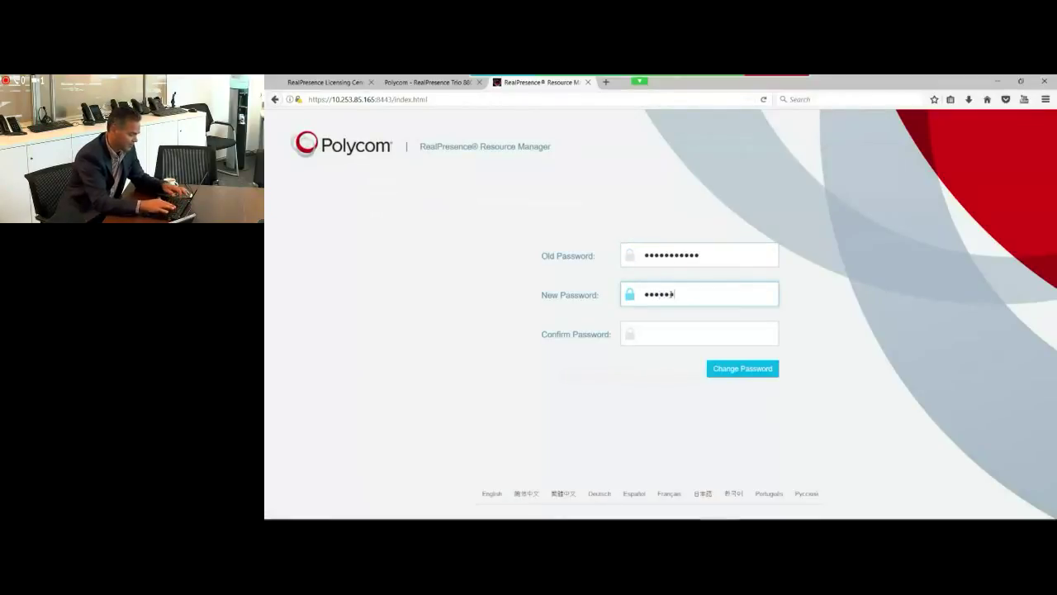
pyautogui.write('•••')
pyautogui.press('Tab')
pyautogui.write('••••••••••')
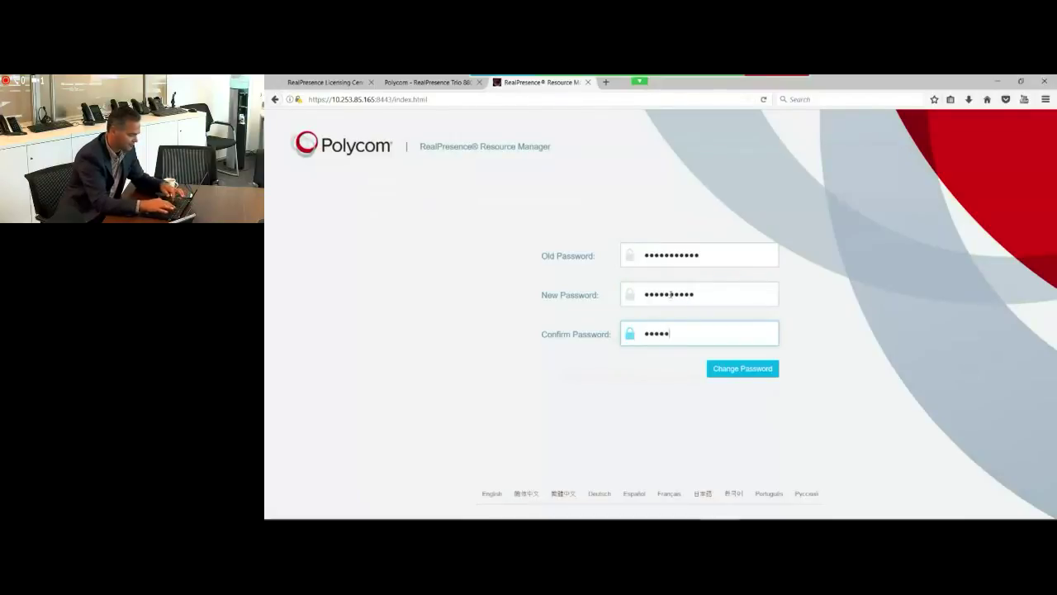
pyautogui.write('•')
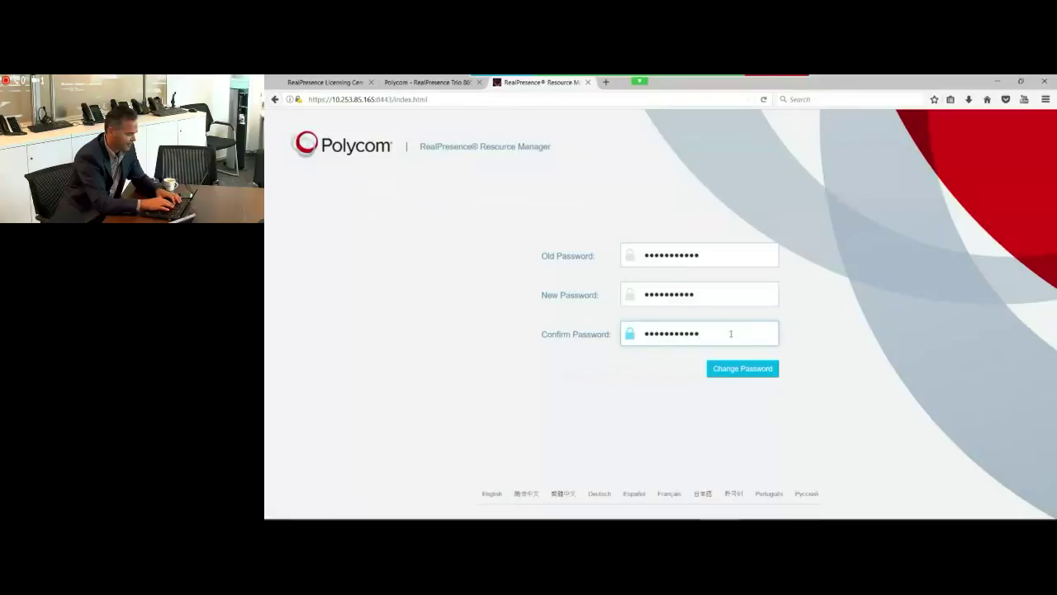
pyautogui.click(737, 368)
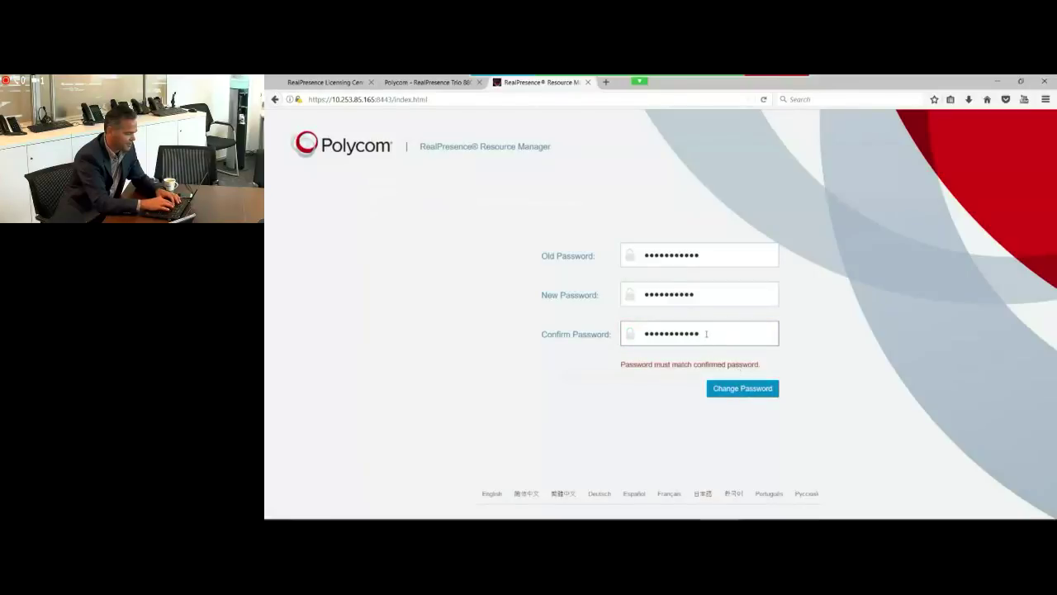
pyautogui.moveTo(706, 333); pyautogui.dragTo(618, 324)
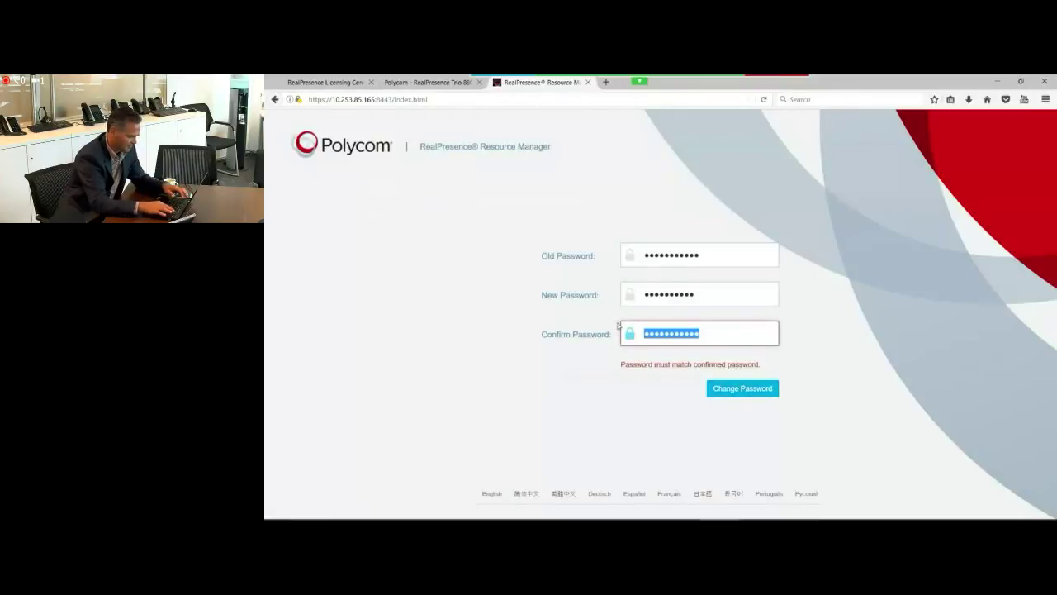
pyautogui.write('•••••••••')
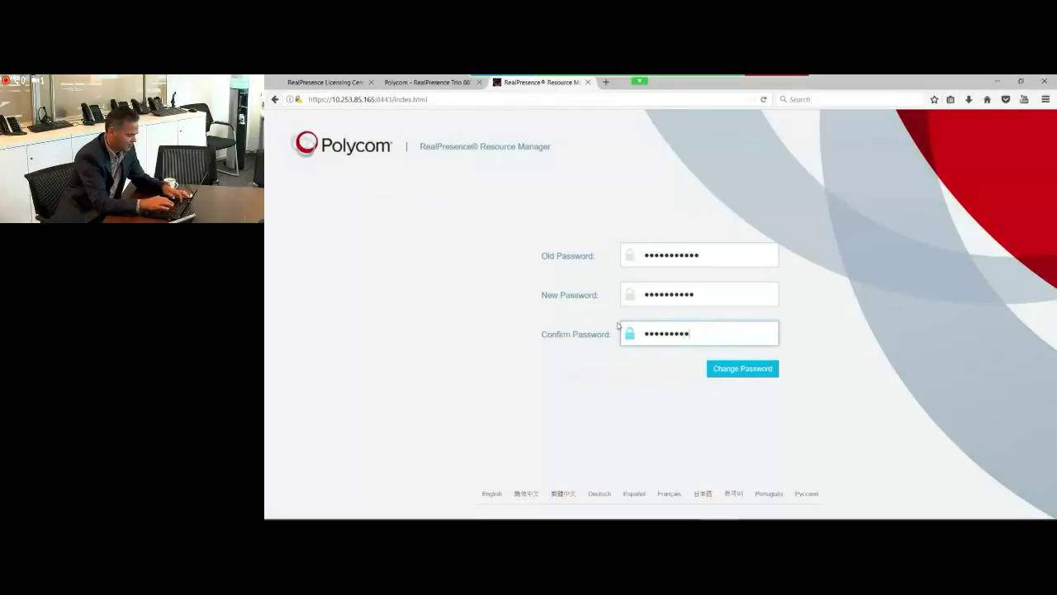
# Step: Save the new password, log back in with it, and dismiss the login notice
pyautogui.click(741, 369)
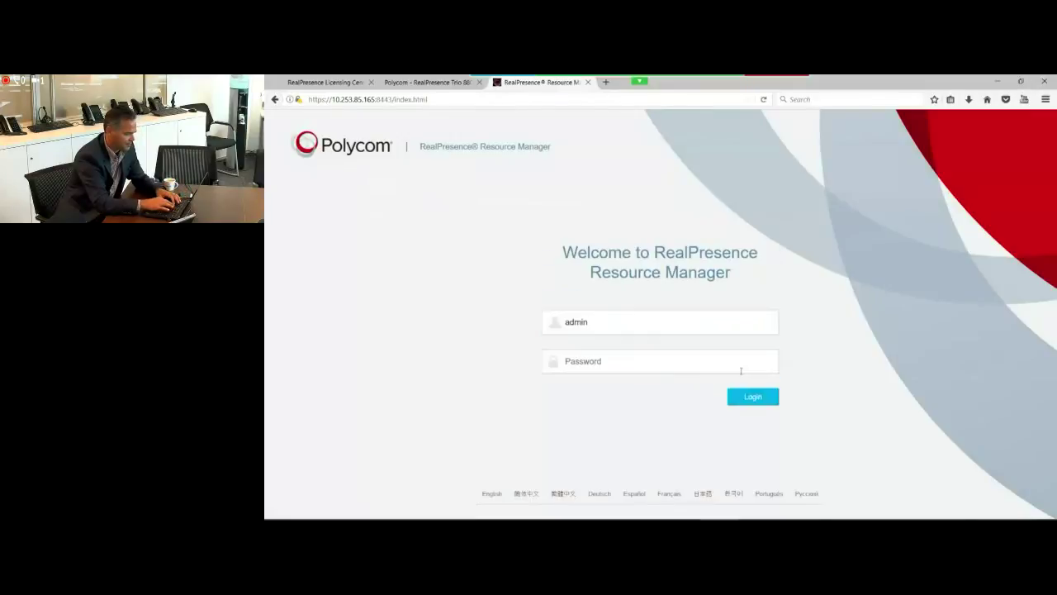
pyautogui.click(654, 361)
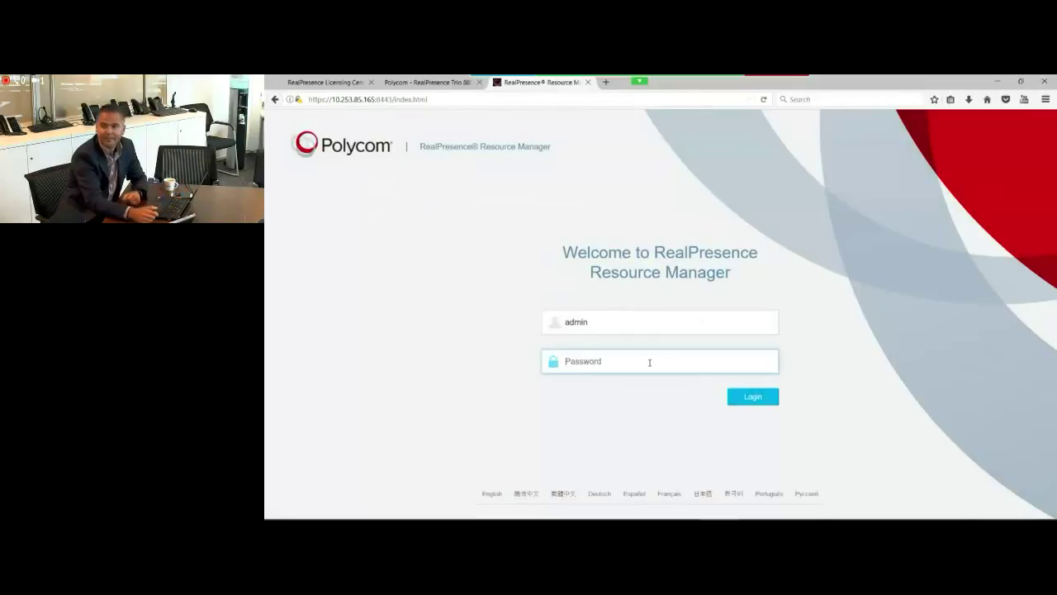
pyautogui.write('•••••••')
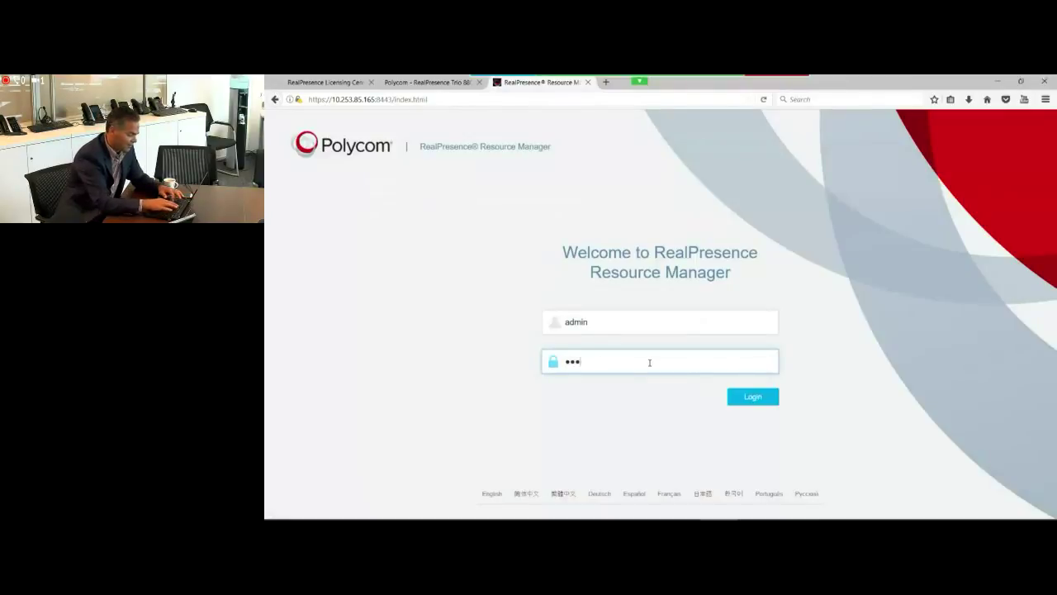
pyautogui.write('•••')
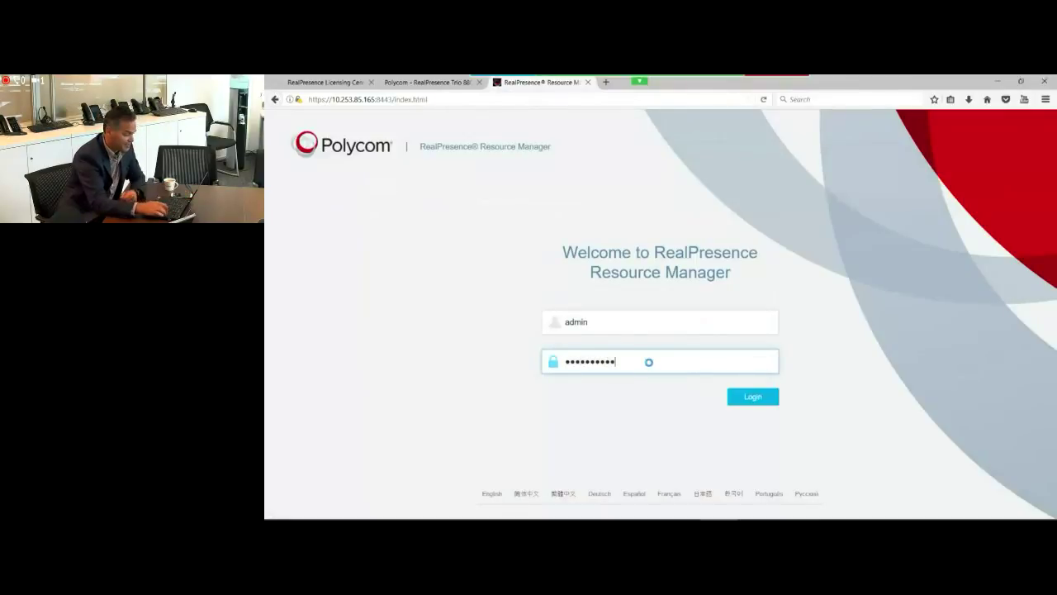
pyautogui.press('Return')
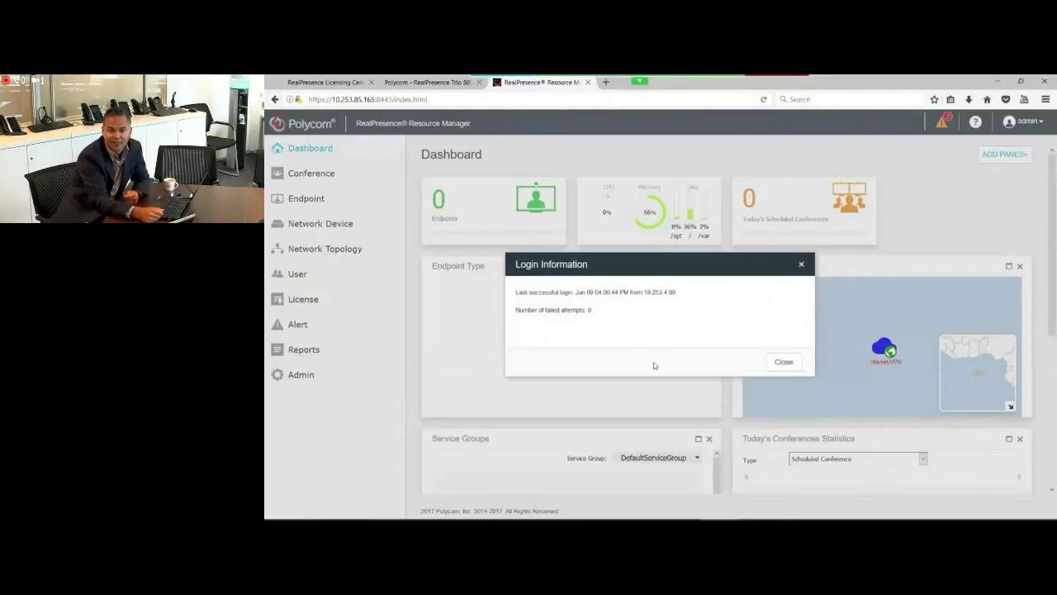
pyautogui.click(785, 362)
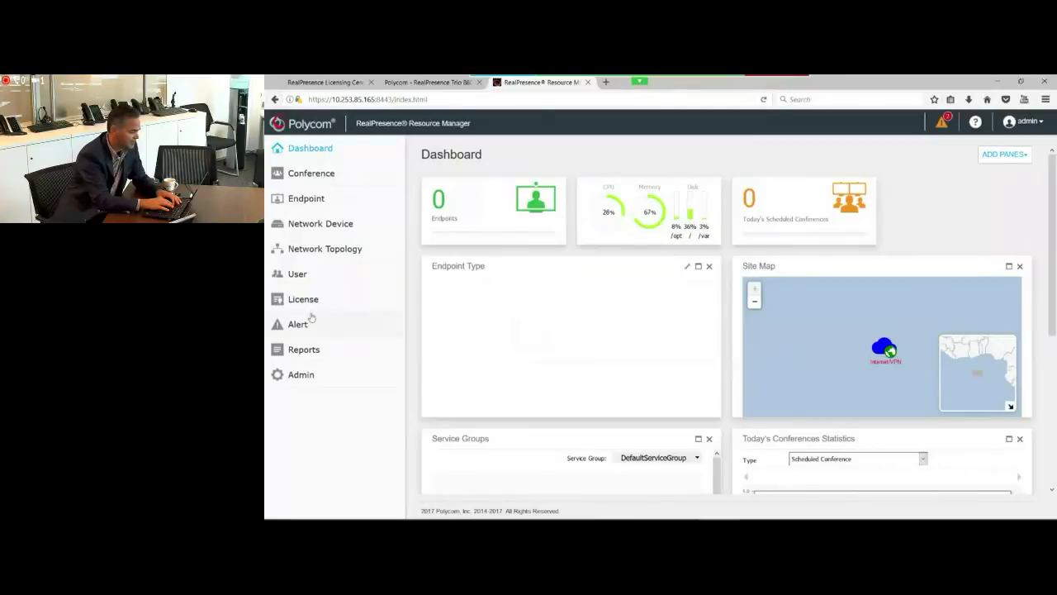
# Step: Expand License in the left navigation to reveal Setup and Allocation
pyautogui.click(277, 300)
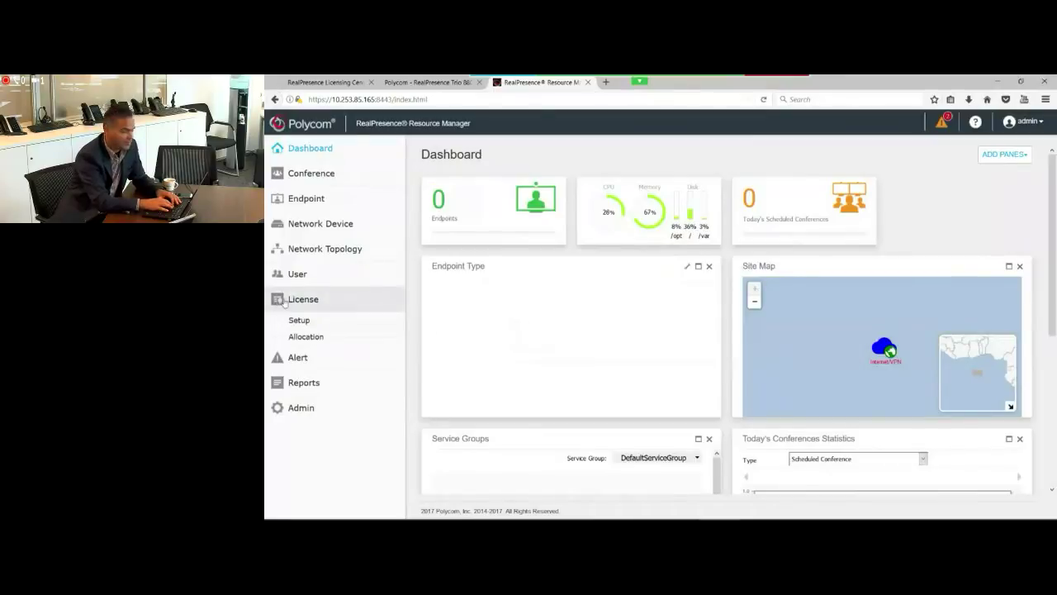
# Step: Copy the unlicensed system's System Identifier from License Setup and return to the Licensing Center
pyautogui.click(299, 321)
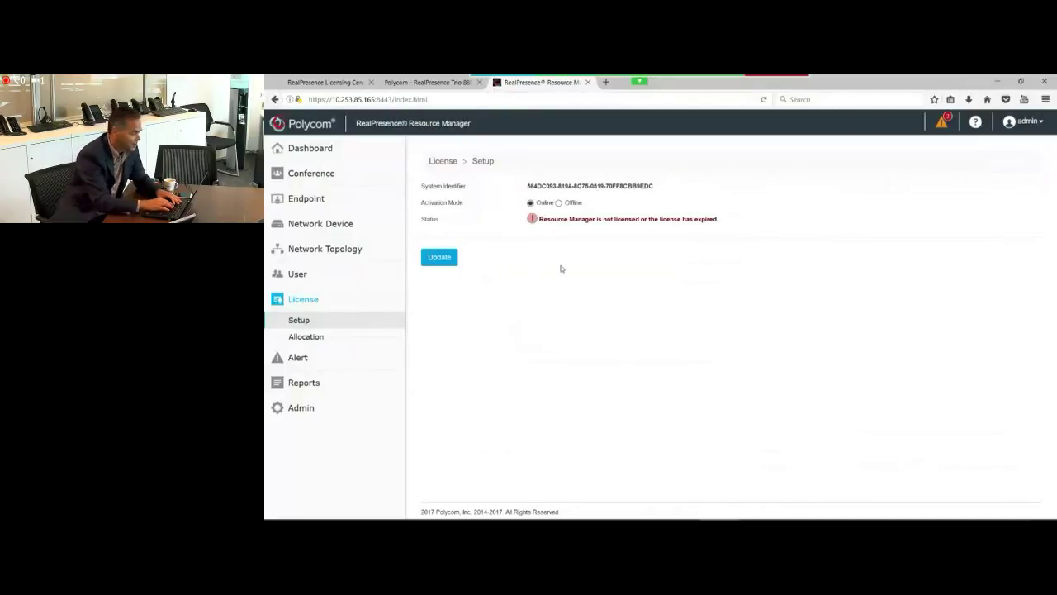
pyautogui.moveTo(528, 186); pyautogui.dragTo(667, 183)
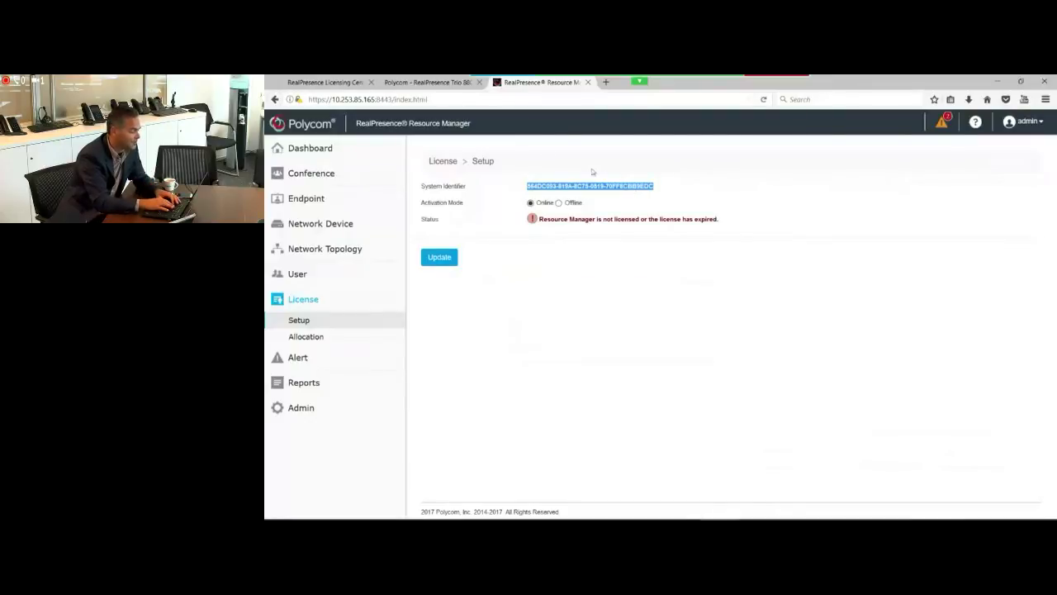
pyautogui.click(321, 84)
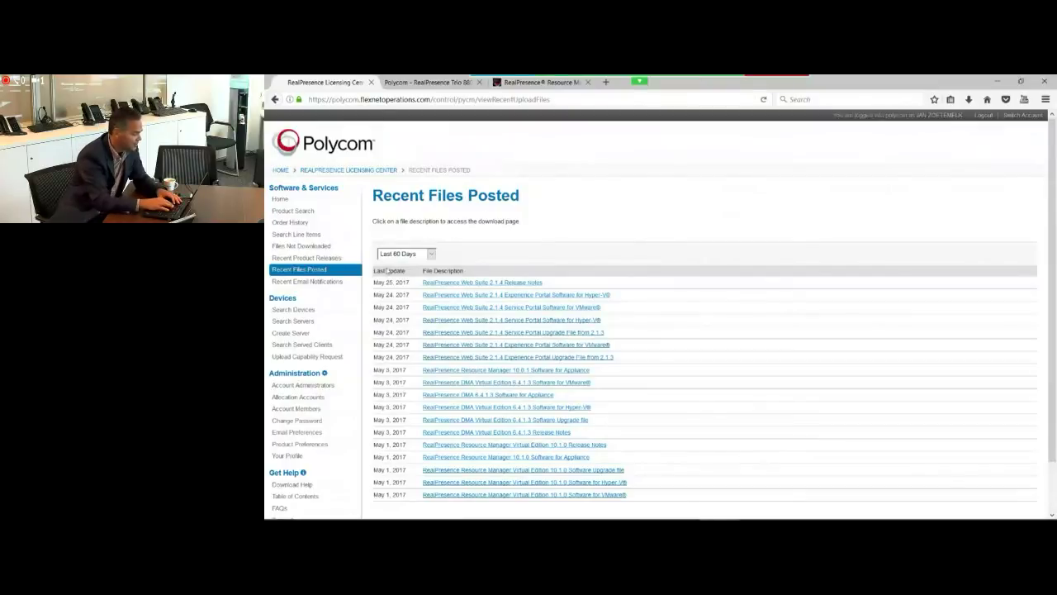
# Step: Register a license server with the pasted ID, PUBLISHER_DEFINED type, alias 'amsterdam lab 5' and site 'amsterdam'
pyautogui.click(286, 334)
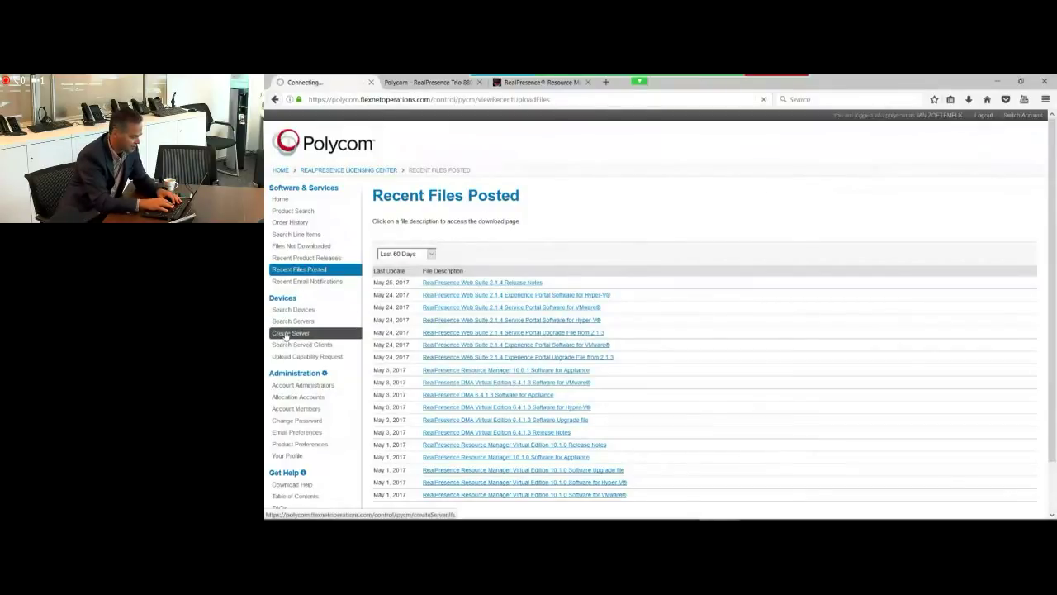
pyautogui.click(478, 356)
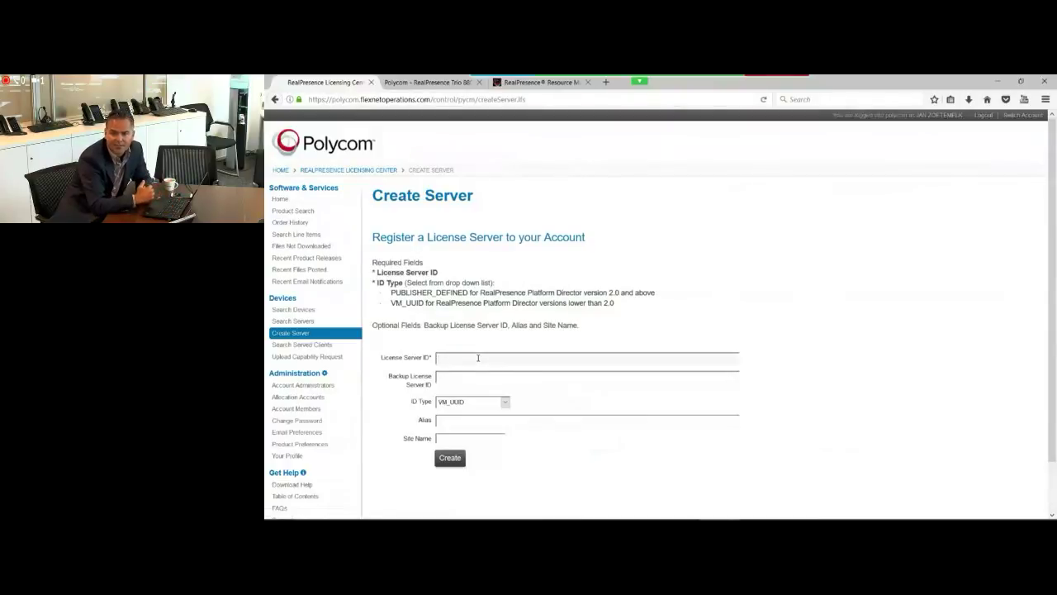
pyautogui.hotkey('ctrl', 'v')
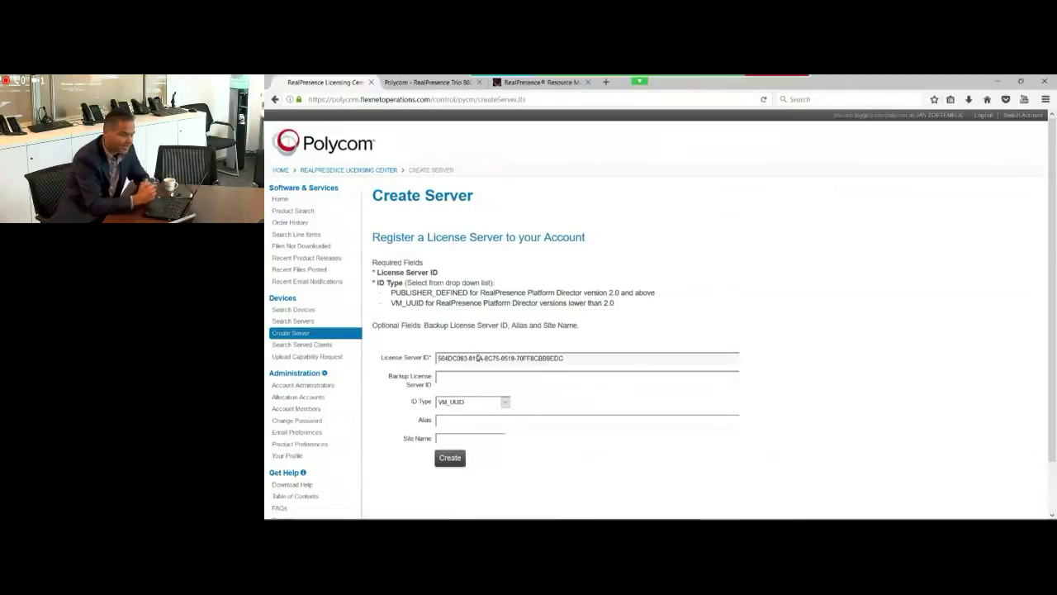
pyautogui.click(479, 404)
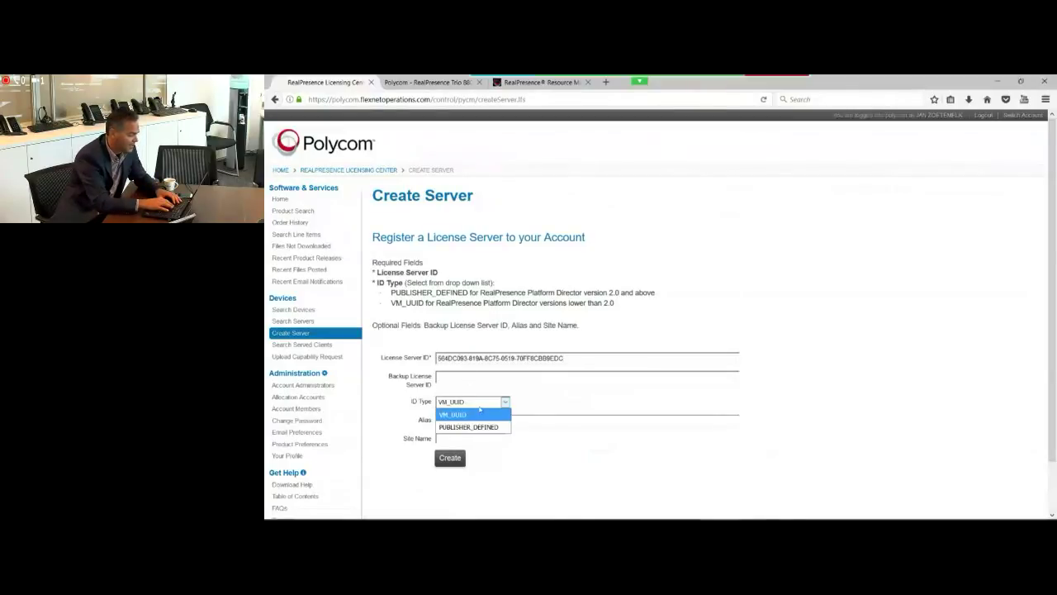
pyautogui.click(482, 427)
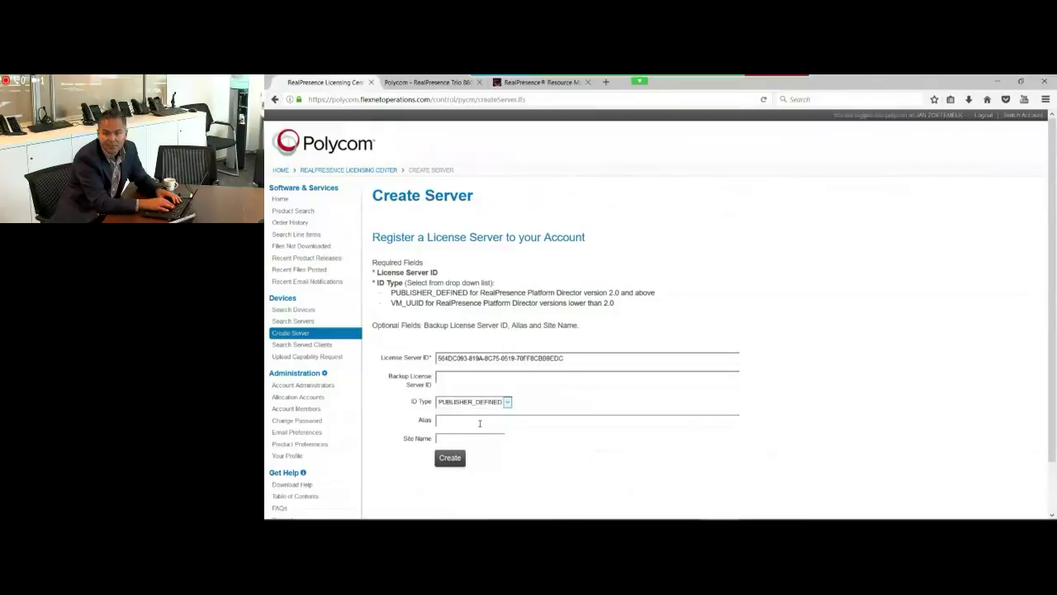
pyautogui.click(479, 423)
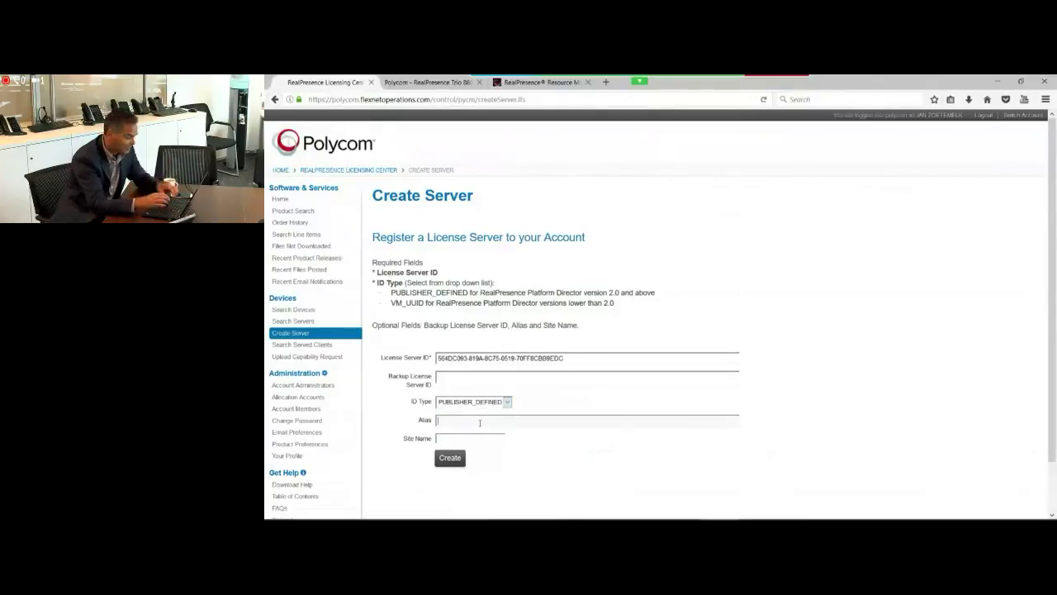
pyautogui.write('amsterda')
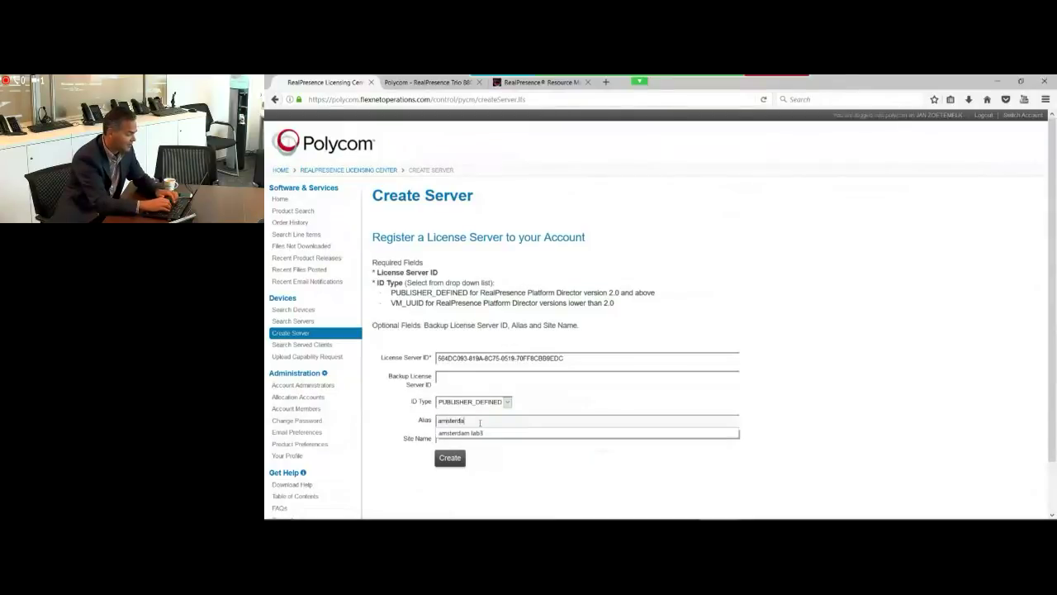
pyautogui.write('m lab5')
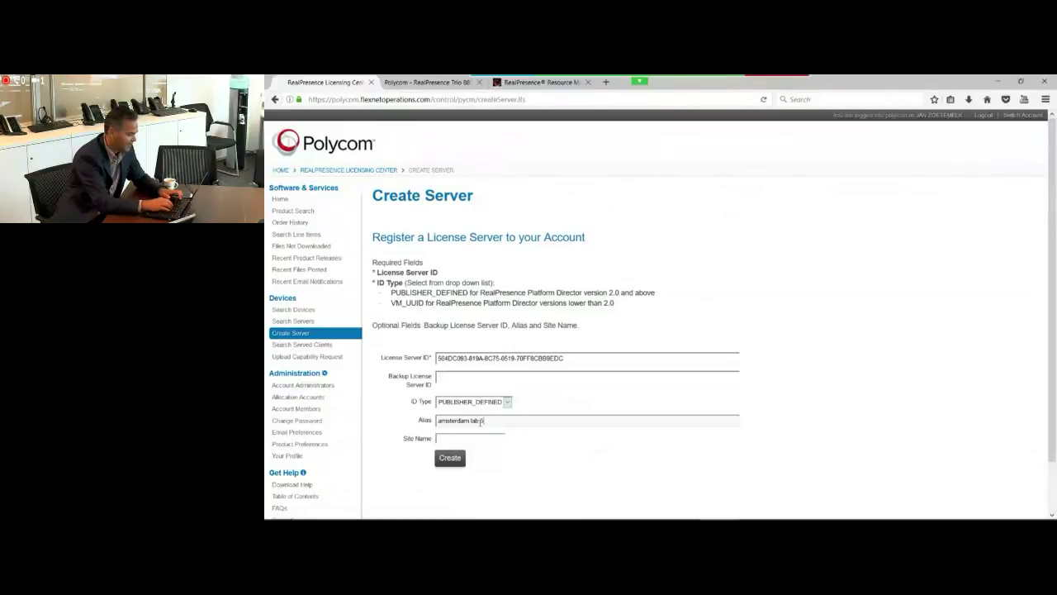
pyautogui.write('amsterdam')
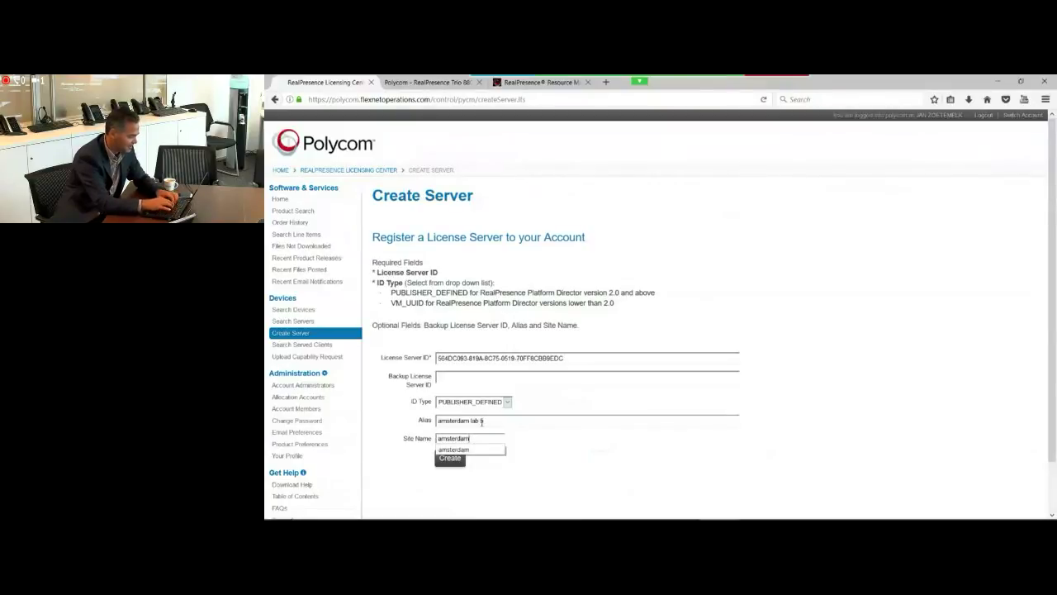
pyautogui.click(544, 461)
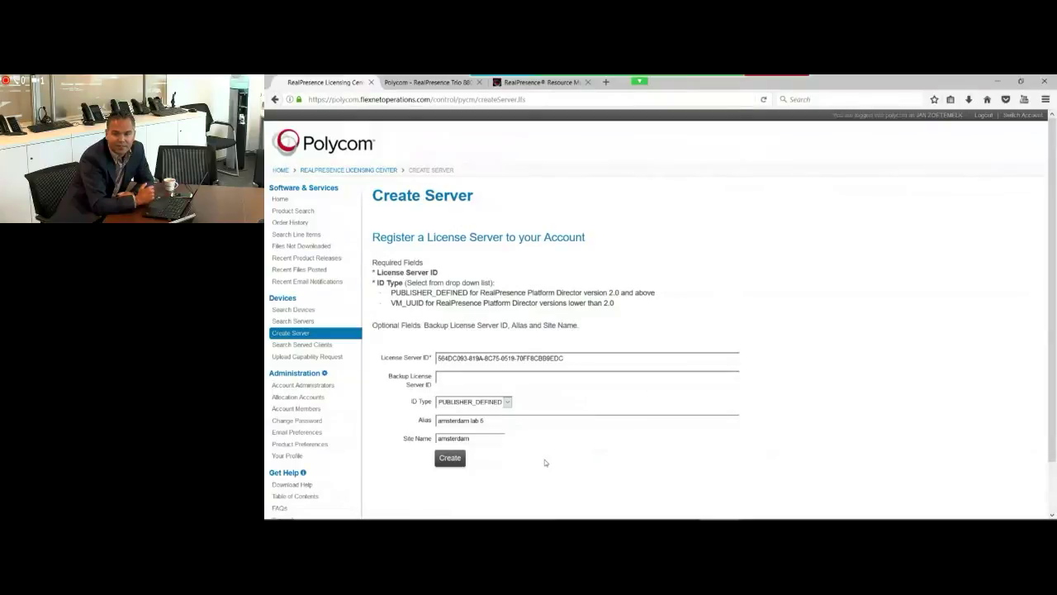
pyautogui.click(447, 459)
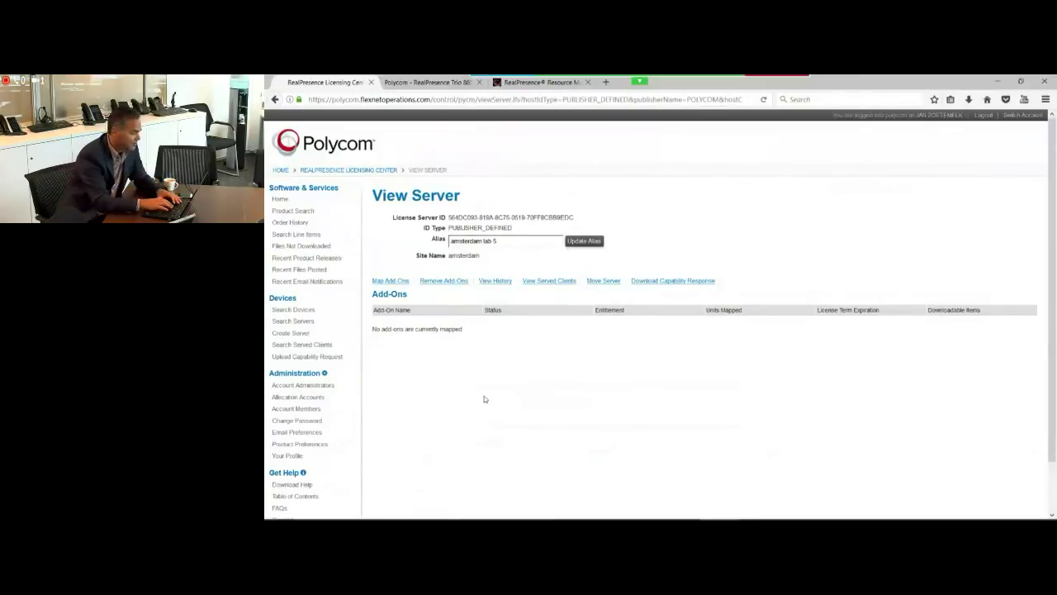
# Step: Open the Map Add-Ons page for the new 'amsterdam lab 5' server
pyautogui.click(391, 281)
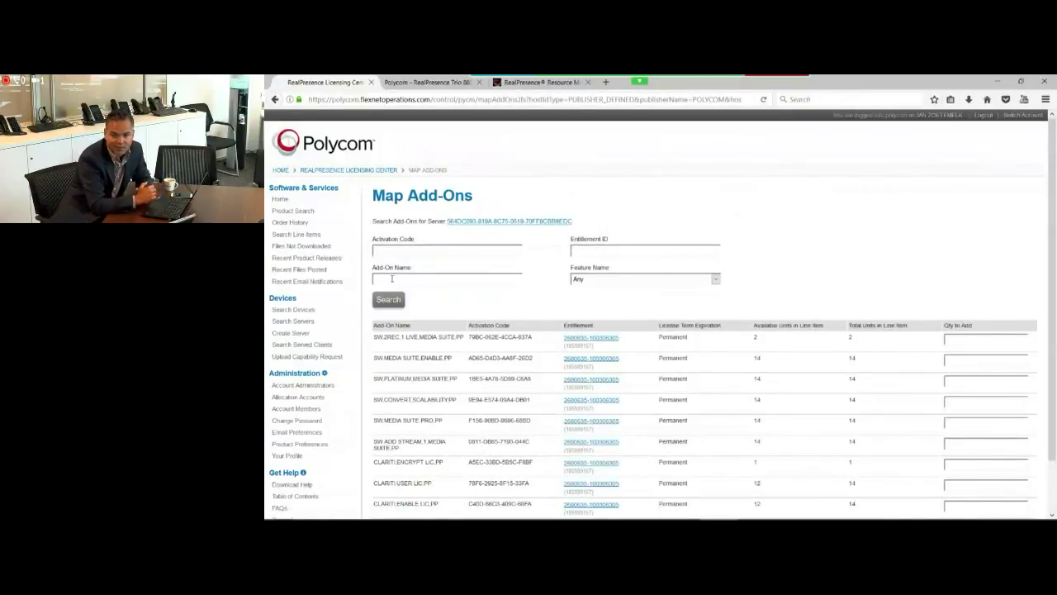
pyautogui.click(391, 278)
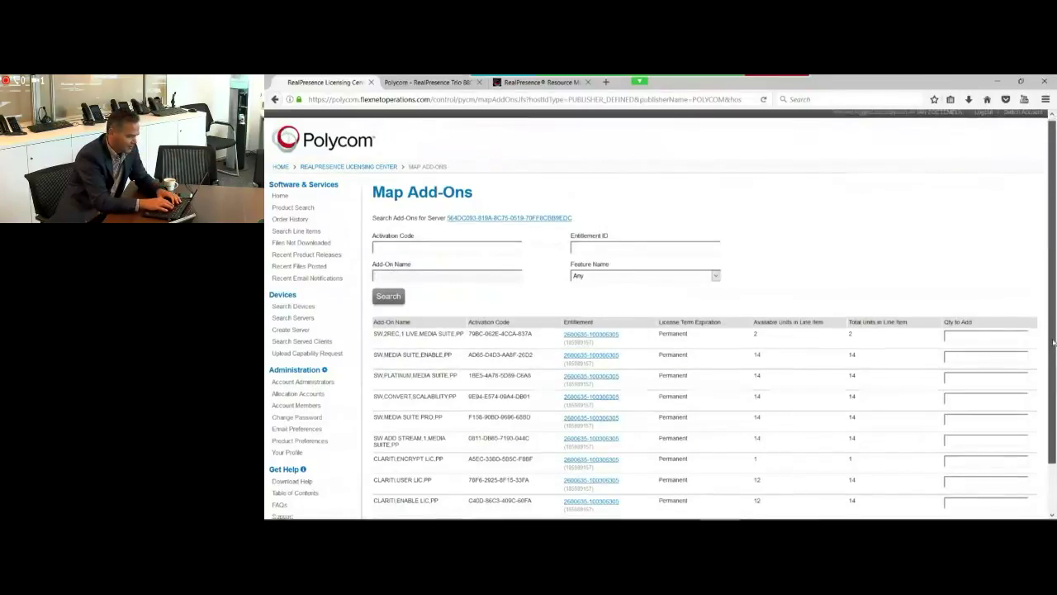
# Step: Map CLARITI USER LIC (5), CLARITI ENCRYPT LIC (1) and CLARITI ENABLE LIC (5) add-ons to the server
pyautogui.scroll(-2, 1054, 323)
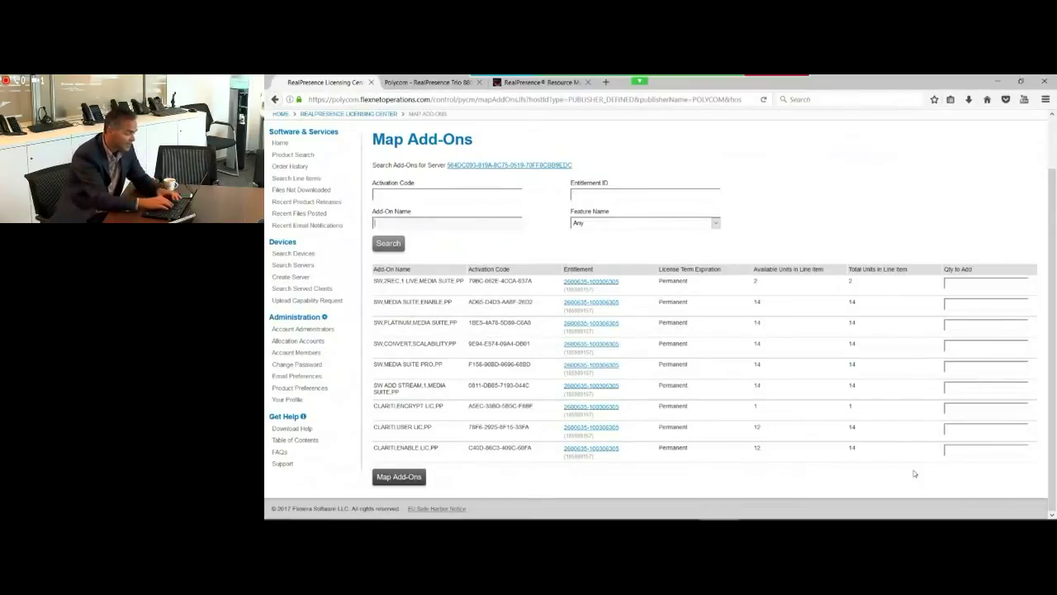
pyautogui.click(964, 453)
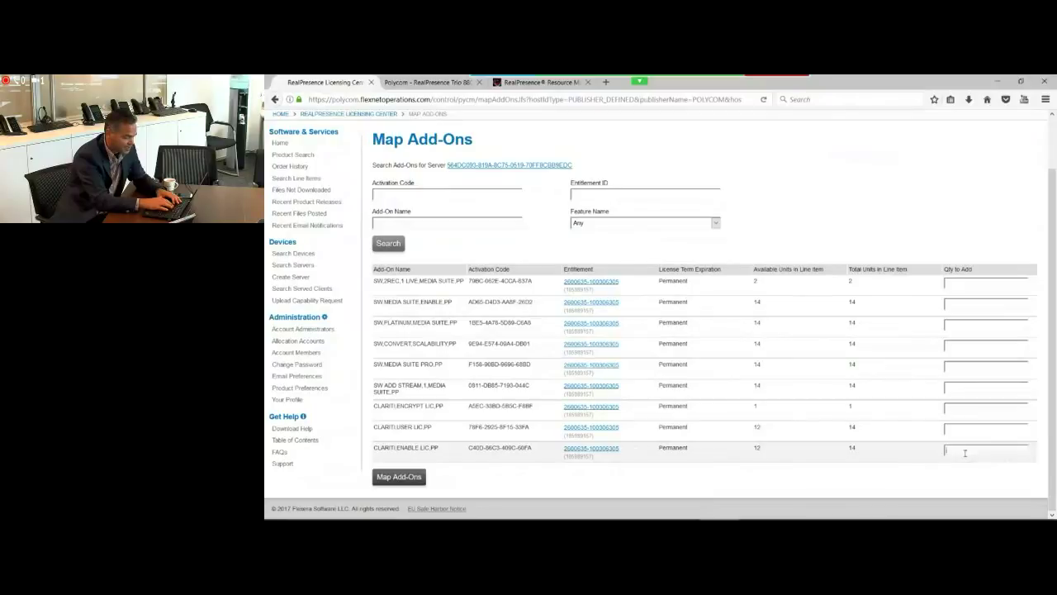
pyautogui.write('1')
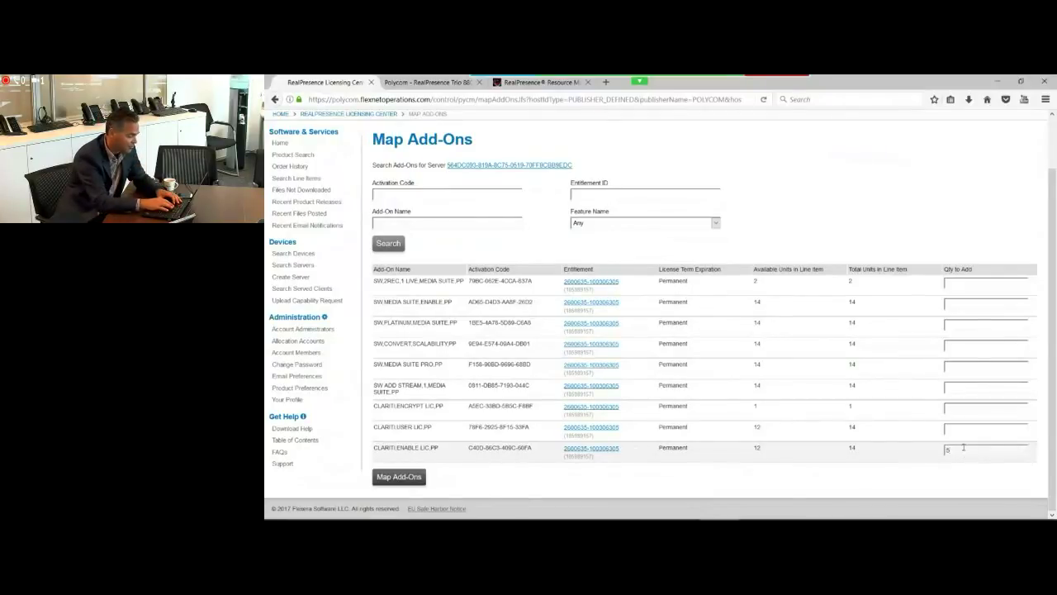
pyautogui.click(965, 429)
pyautogui.write('5')
pyautogui.click(976, 409)
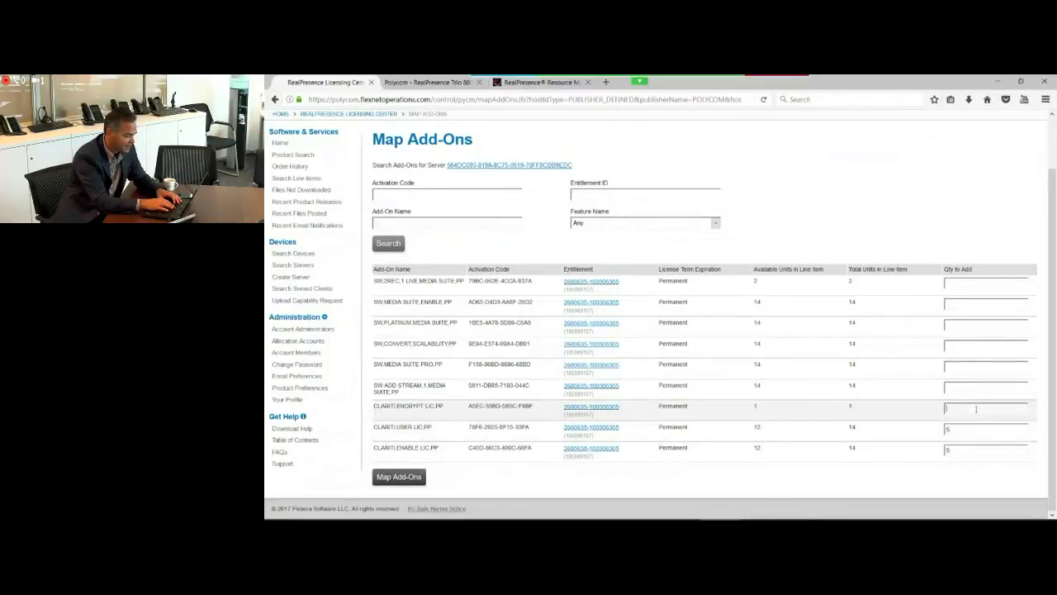
pyautogui.write('1')
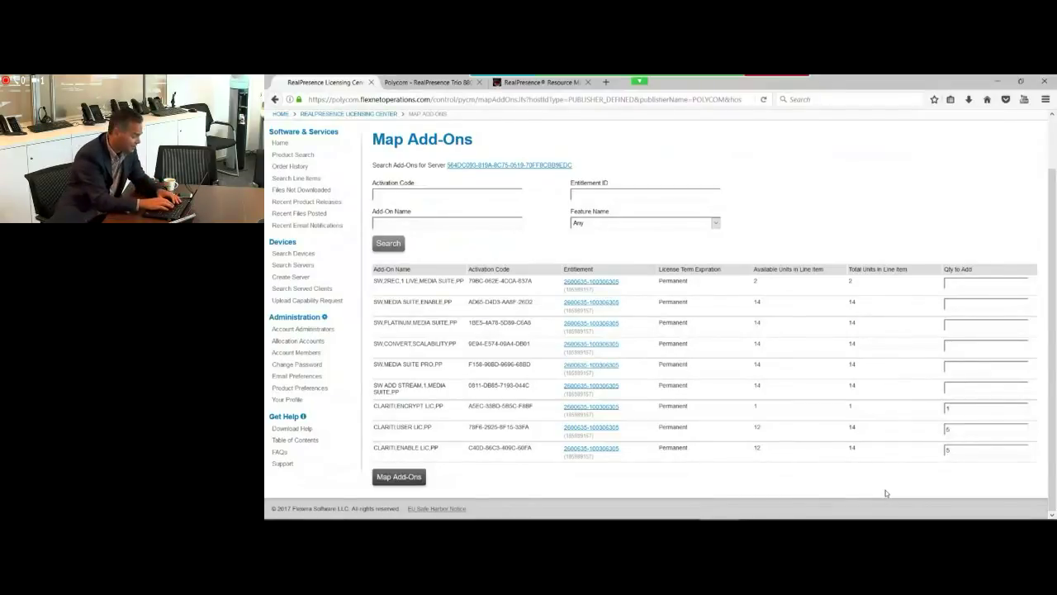
pyautogui.click(406, 479)
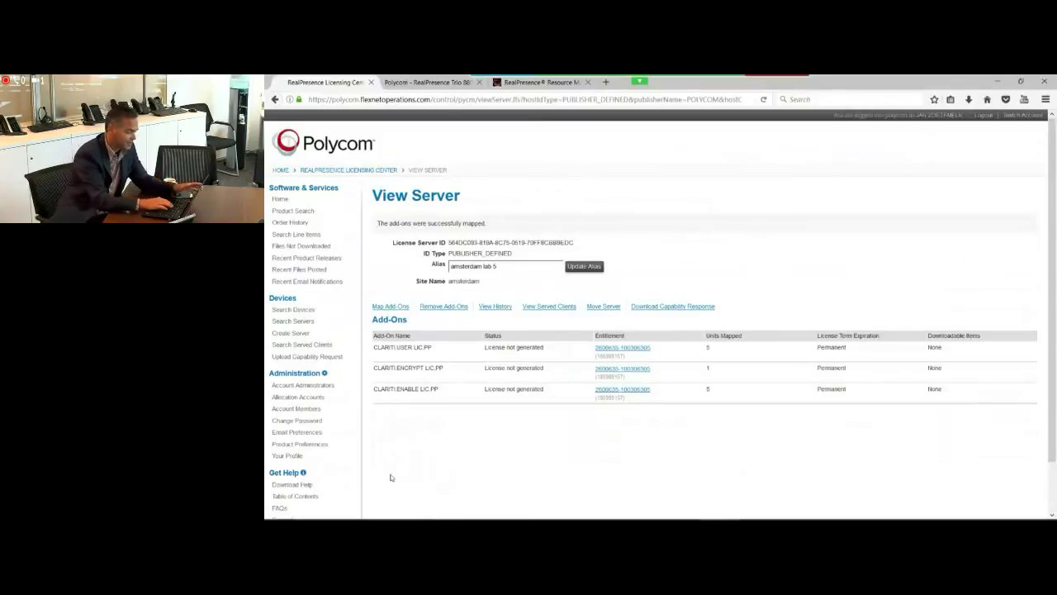
# Step: Download the server's capability response .bin file
pyautogui.click(679, 309)
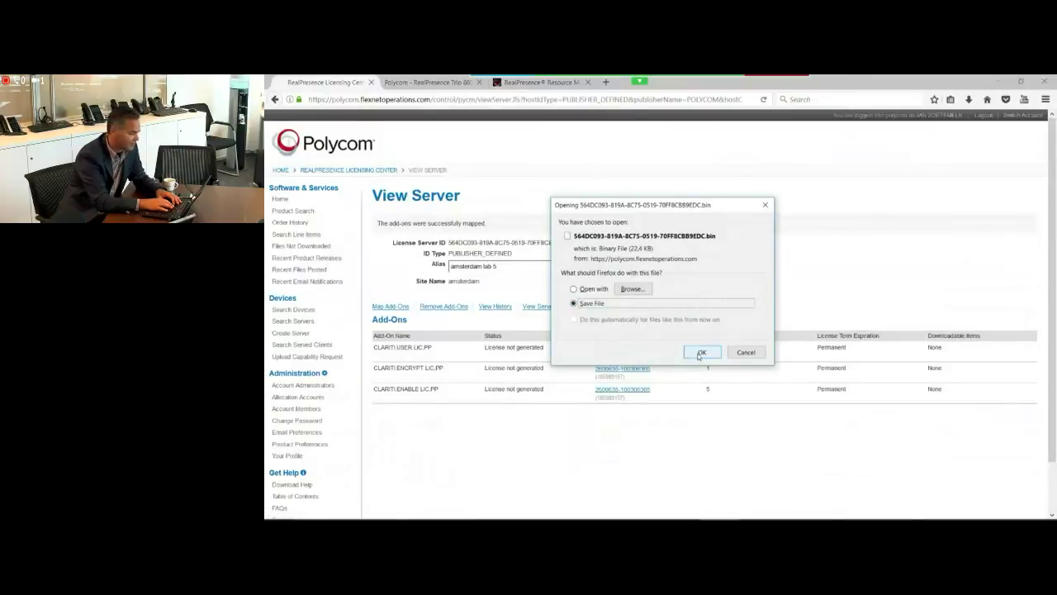
pyautogui.click(700, 353)
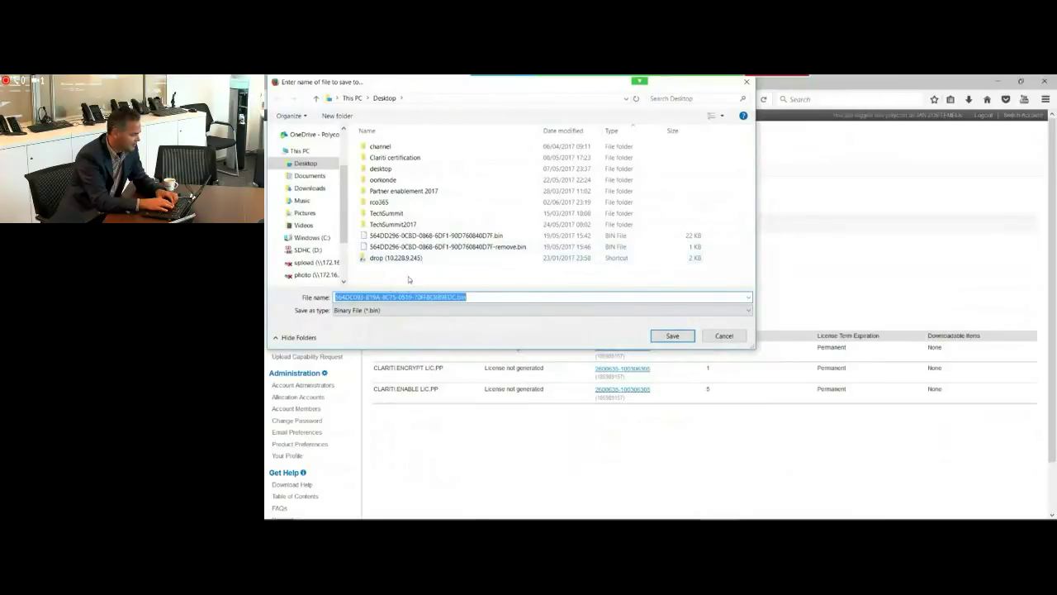
pyautogui.click(335, 296)
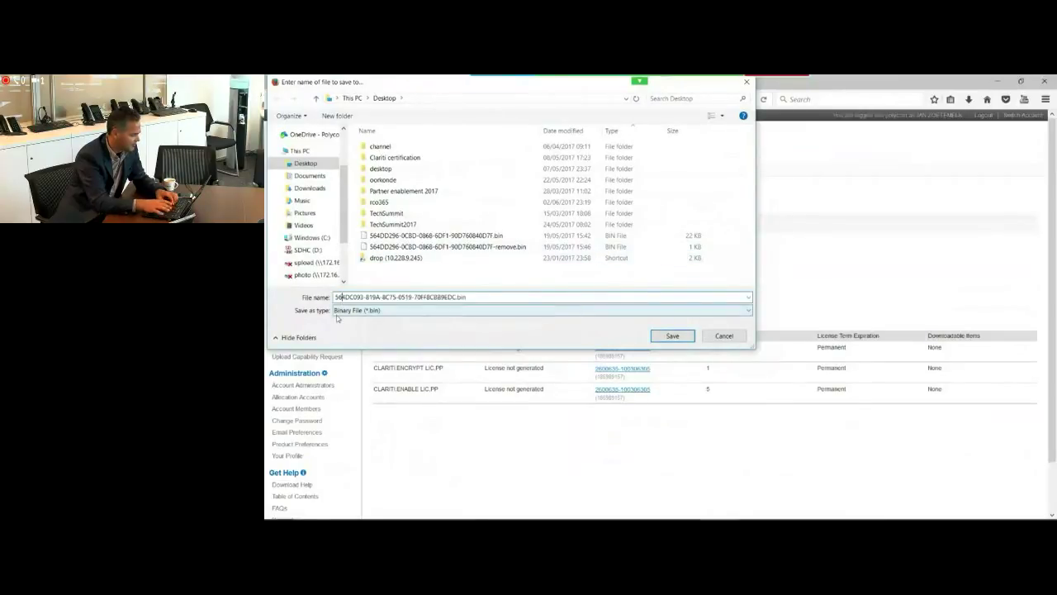
pyautogui.write('lab5-')
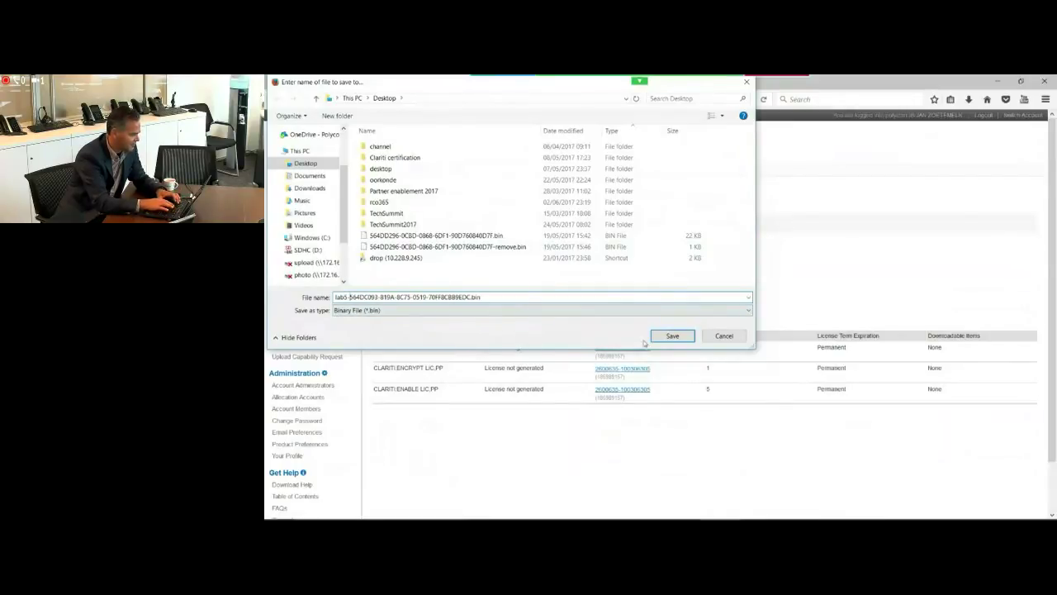
pyautogui.click(667, 337)
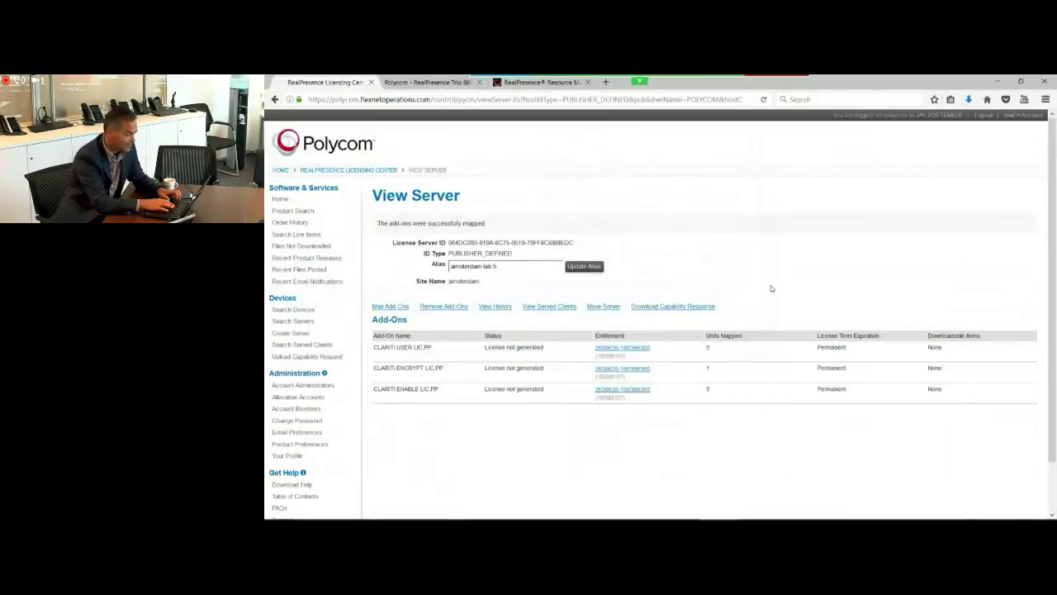
pyautogui.hotkey('alt', 'Tab')
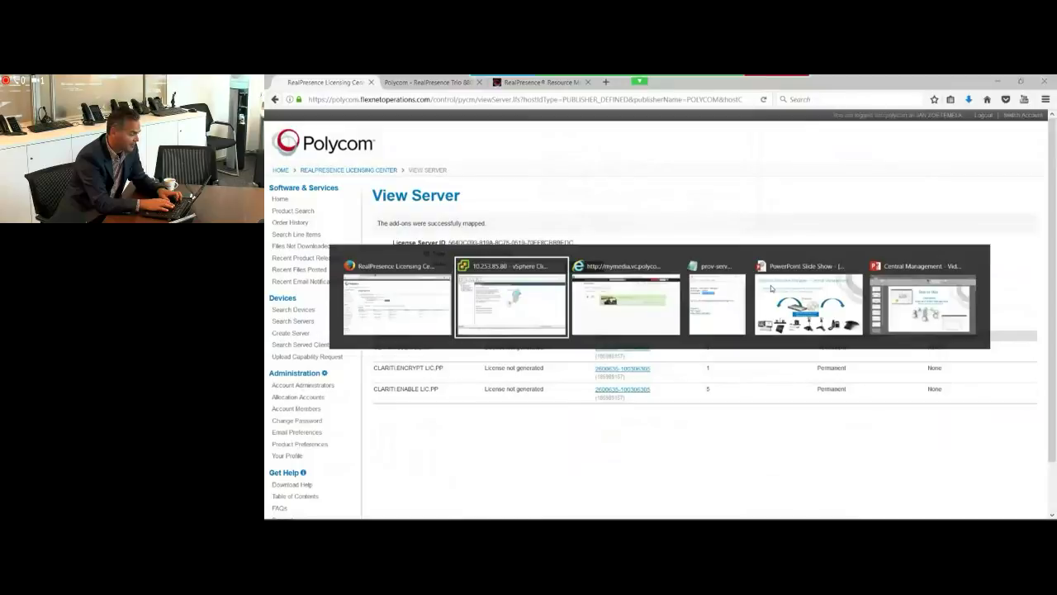
pyautogui.hotkey('alt', 'Tab')
pyautogui.hotkey('alt', 'Tab')
pyautogui.hotkey('alt', 'Tab')
pyautogui.hotkey('alt', 'Tab')
pyautogui.hotkey('alt', 'Tab')
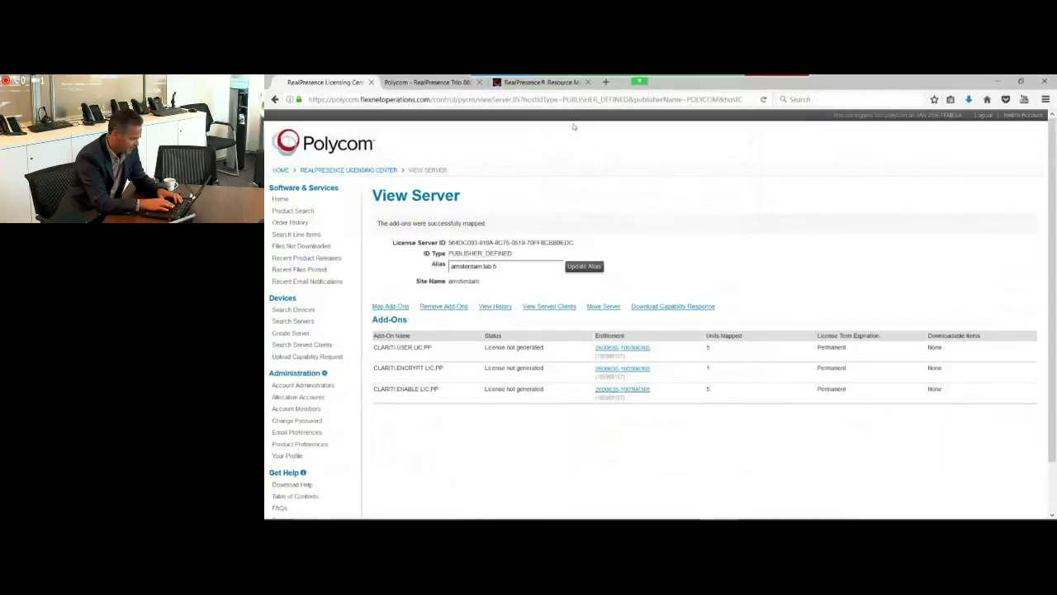
# Step: Activate the Resource Manager license offline by uploading the downloaded lab5 .bin file
pyautogui.click(533, 86)
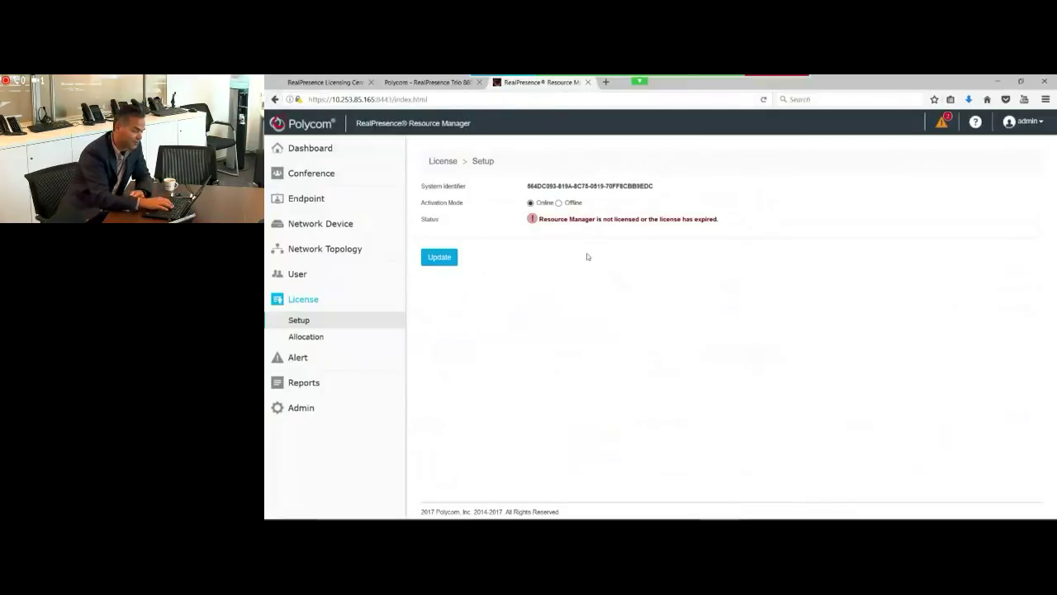
pyautogui.click(438, 258)
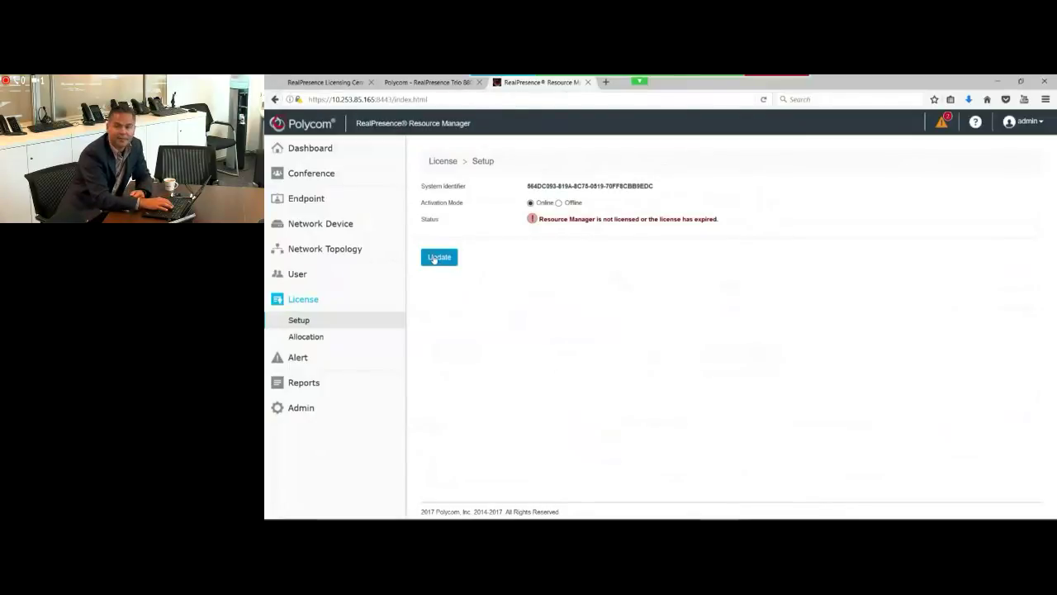
pyautogui.click(558, 203)
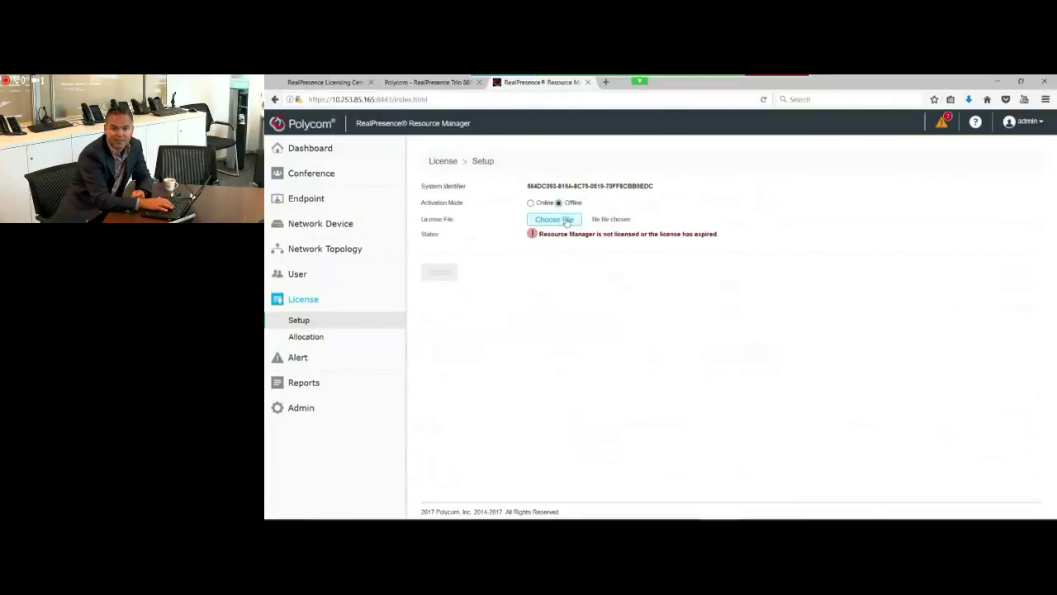
pyautogui.click(566, 221)
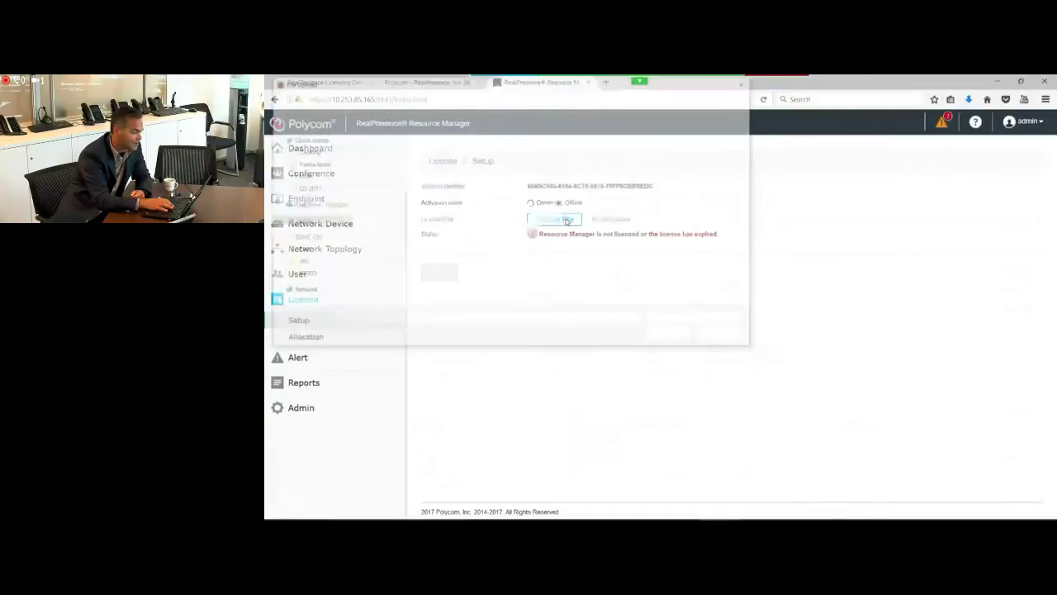
pyautogui.doubleClick(440, 258)
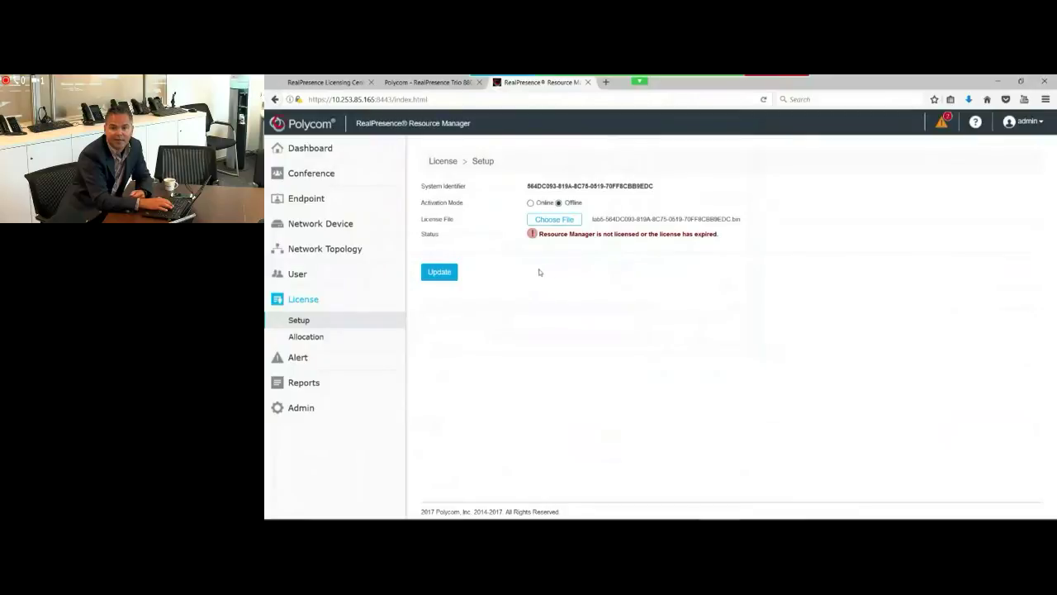
pyautogui.click(437, 274)
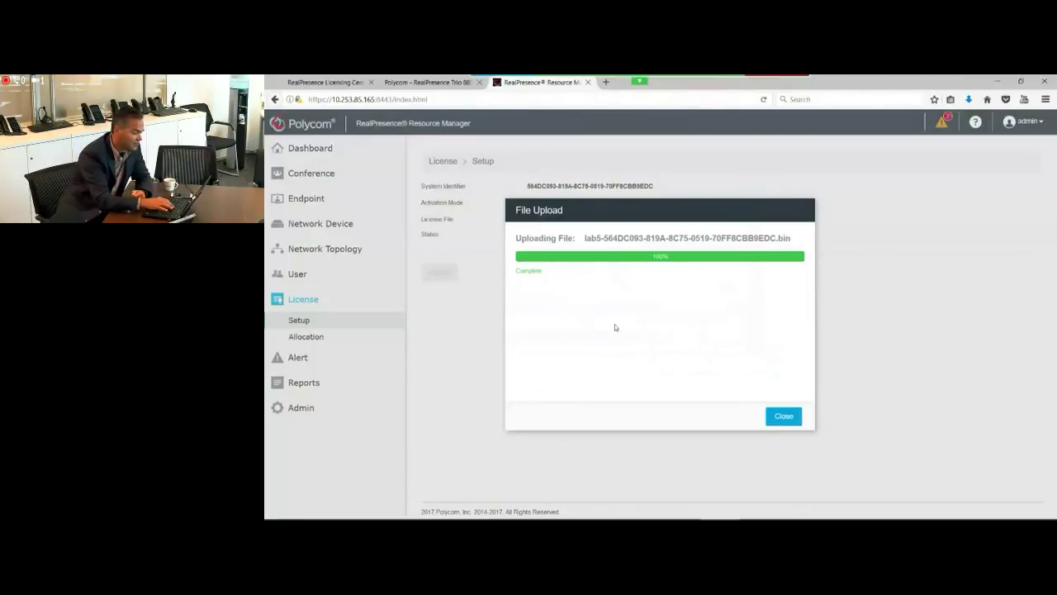
pyautogui.click(781, 417)
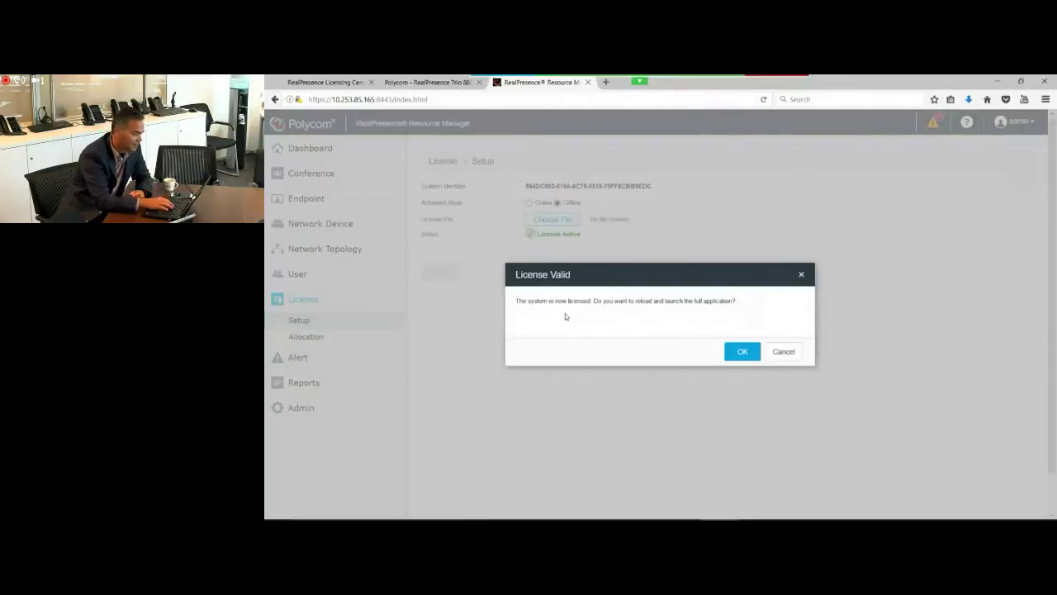
# Step: Accept the License Valid prompt so Resource Manager reloads to its Welcome login page
pyautogui.click(742, 352)
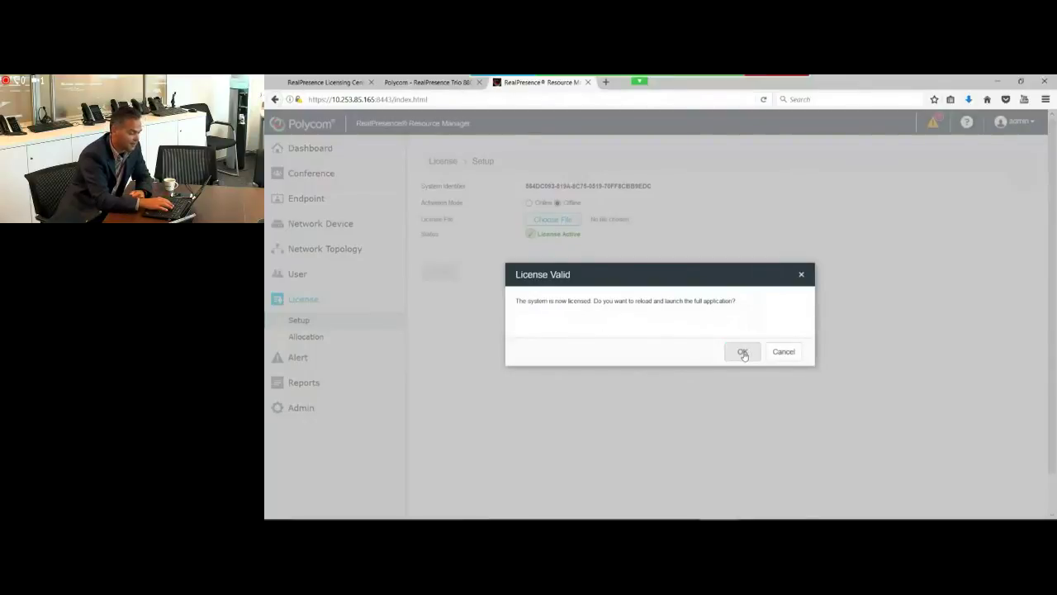
pyautogui.click(742, 353)
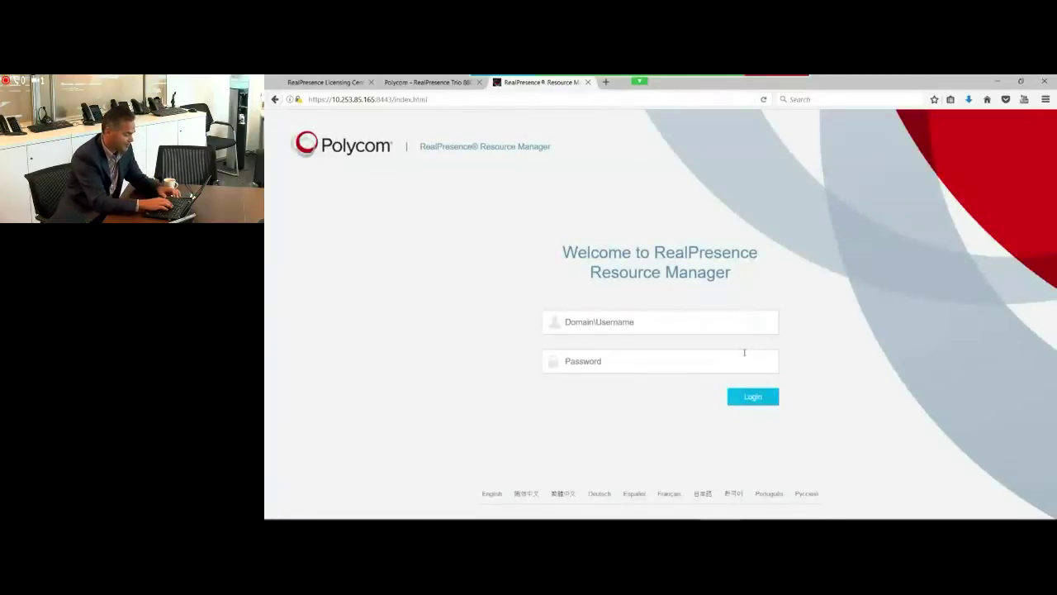
# Step: Log back in with the administrator username and password
pyautogui.click(631, 321)
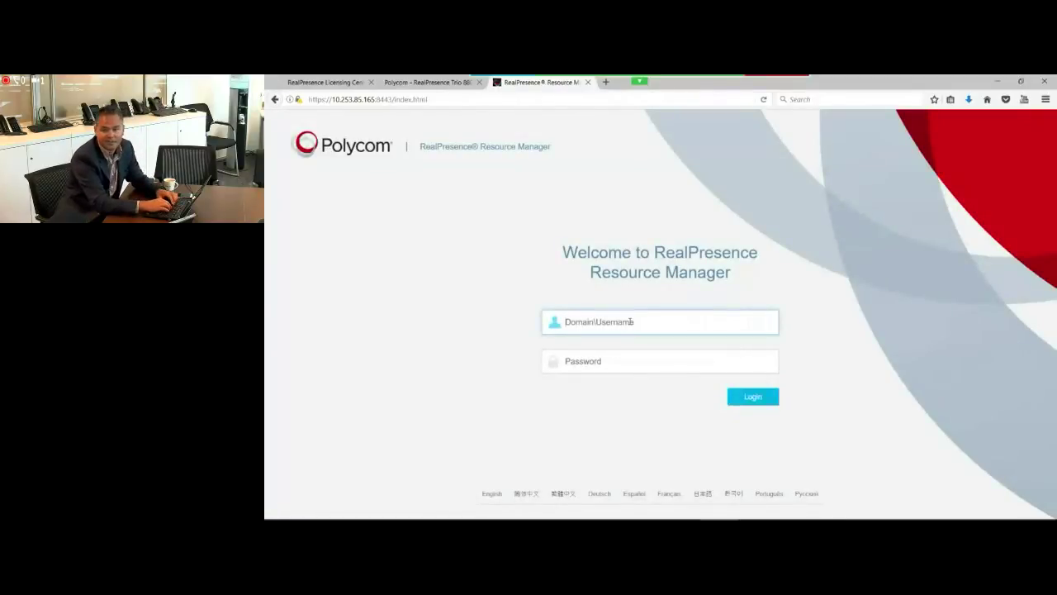
pyautogui.press('Tab')
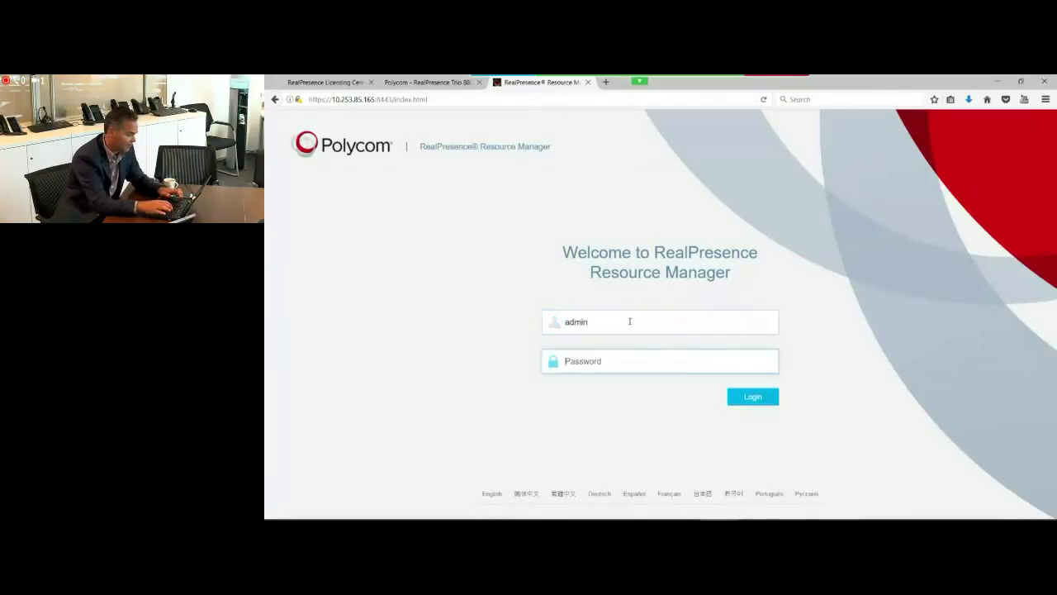
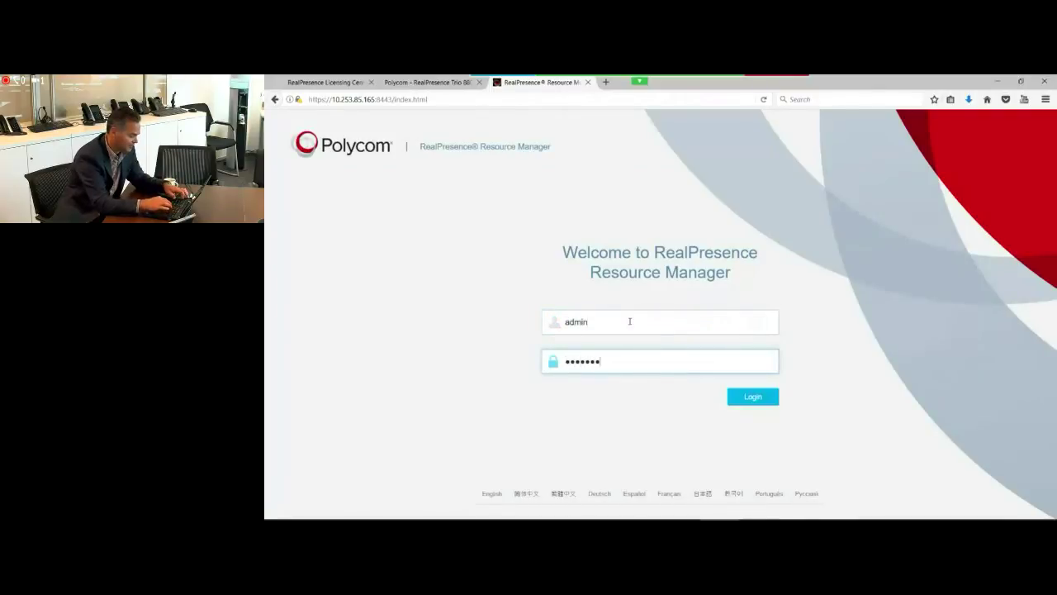
pyautogui.press('Return')
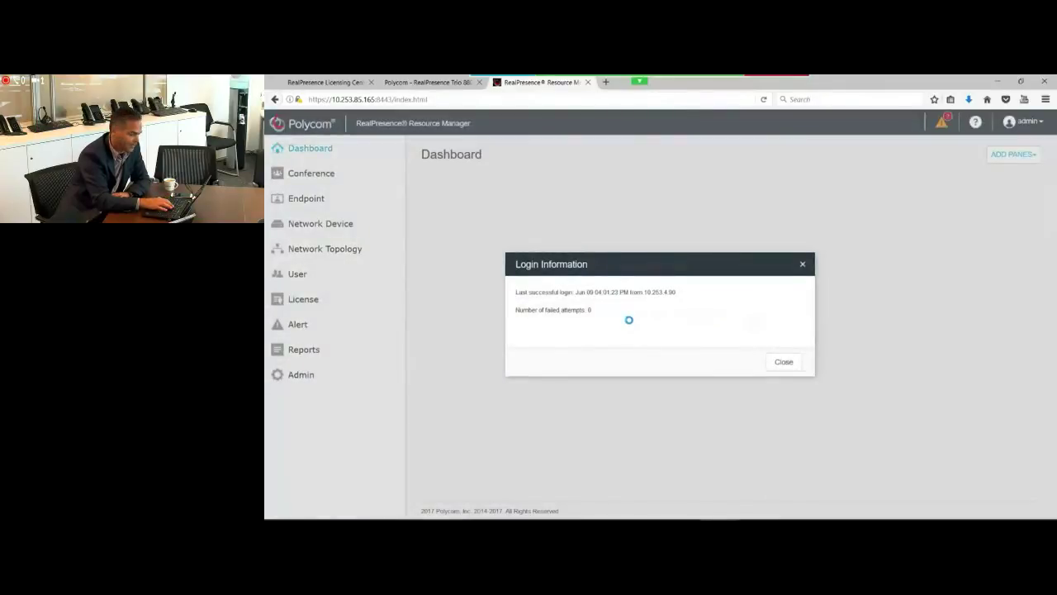
# Step: Open License Setup to confirm it now reports License Active
pyautogui.click(771, 362)
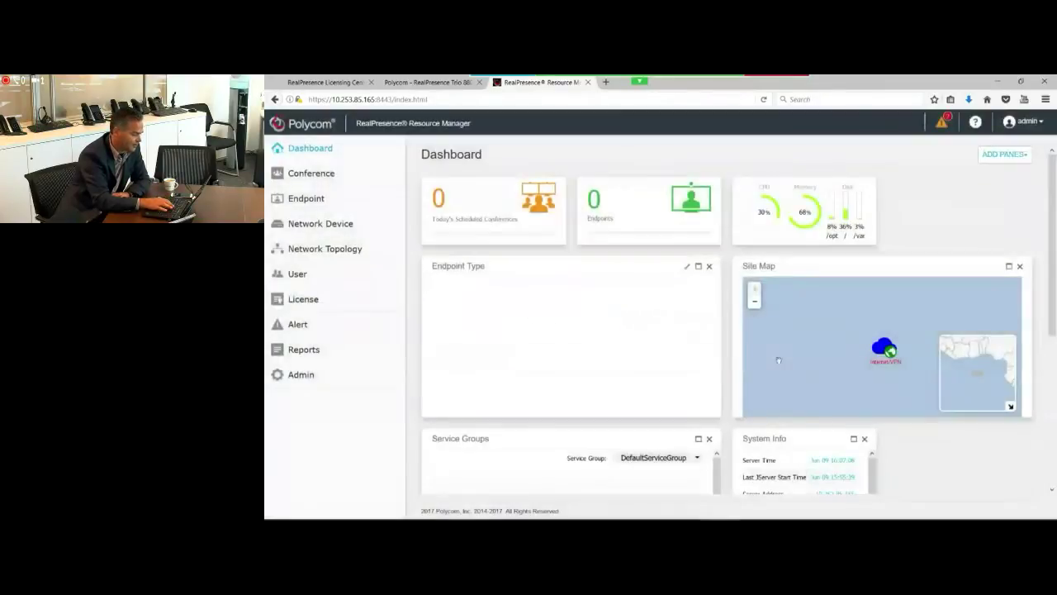
pyautogui.click(301, 299)
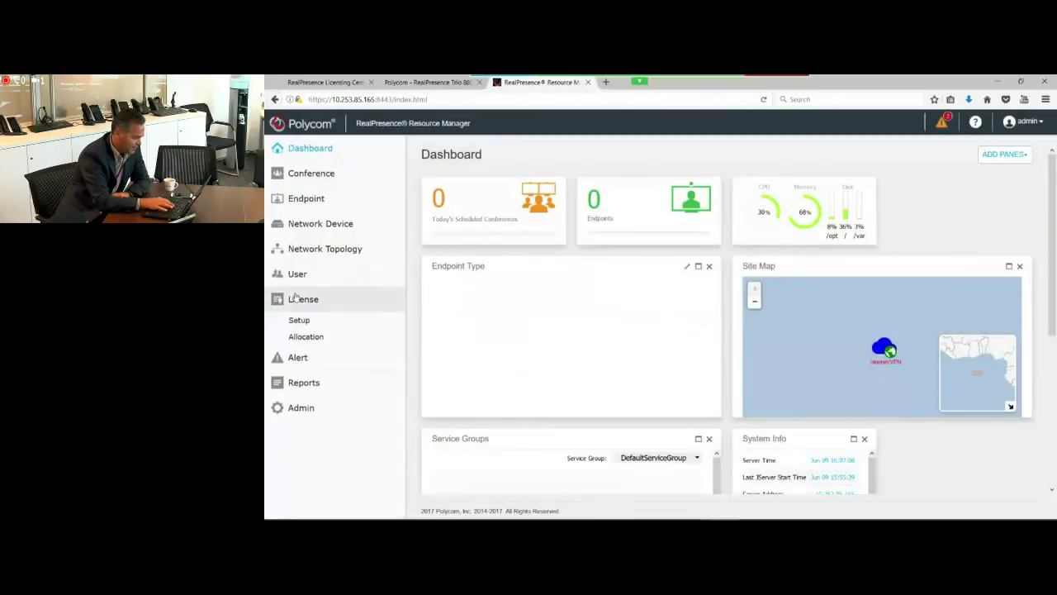
pyautogui.click(299, 321)
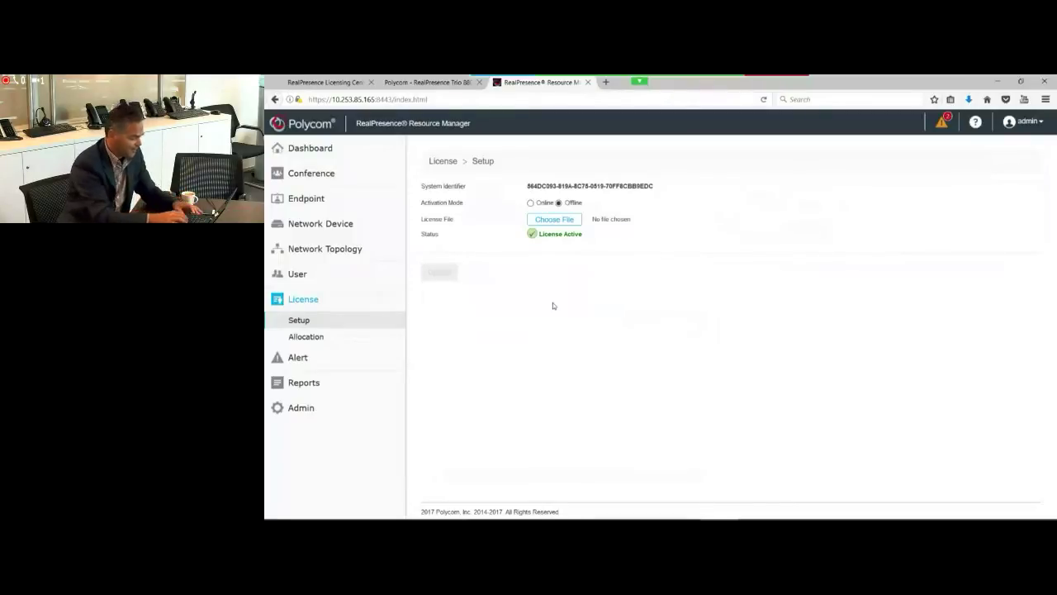
# Step: Open the administrator account from the Users list in Edit User and view its roles
pyautogui.click(308, 278)
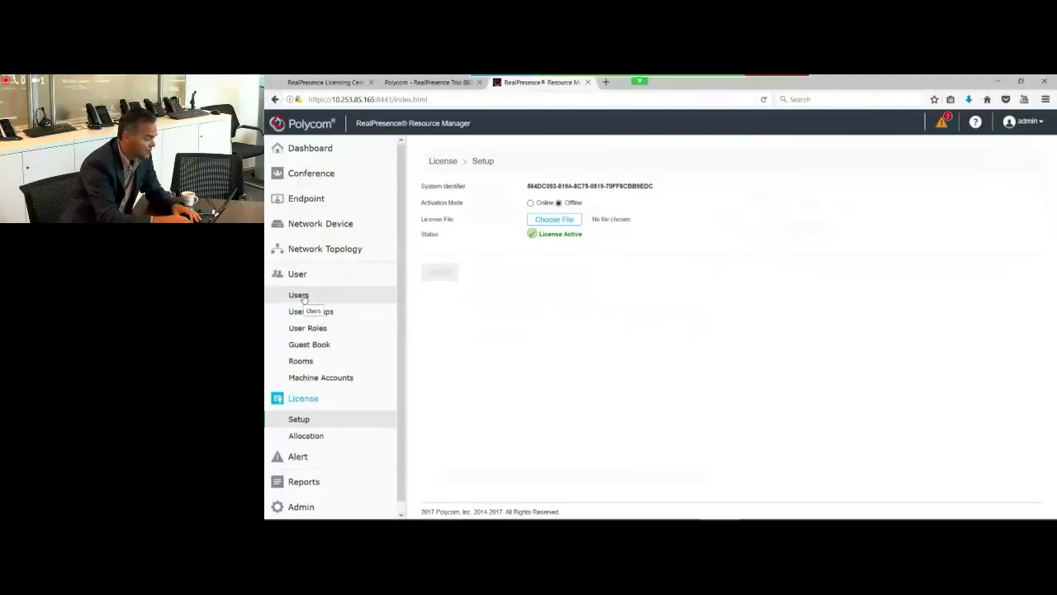
pyautogui.click(308, 311)
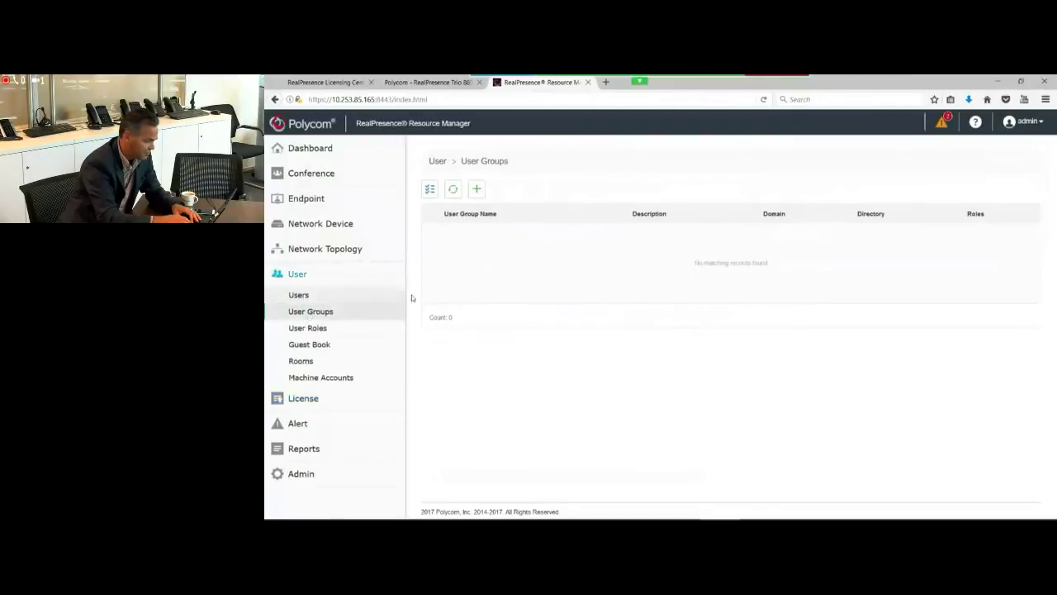
pyautogui.click(305, 296)
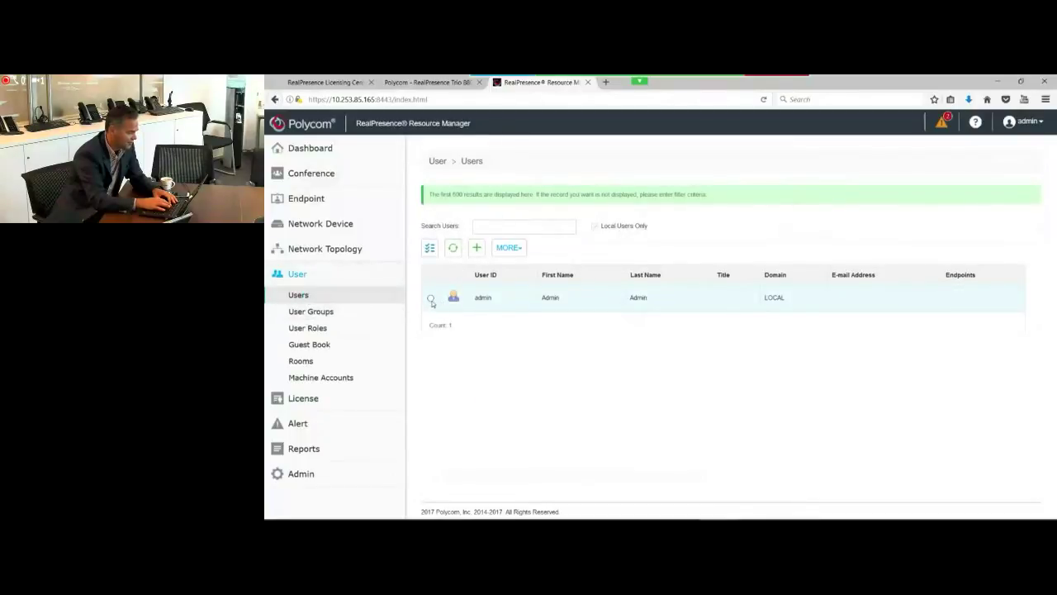
pyautogui.click(430, 299)
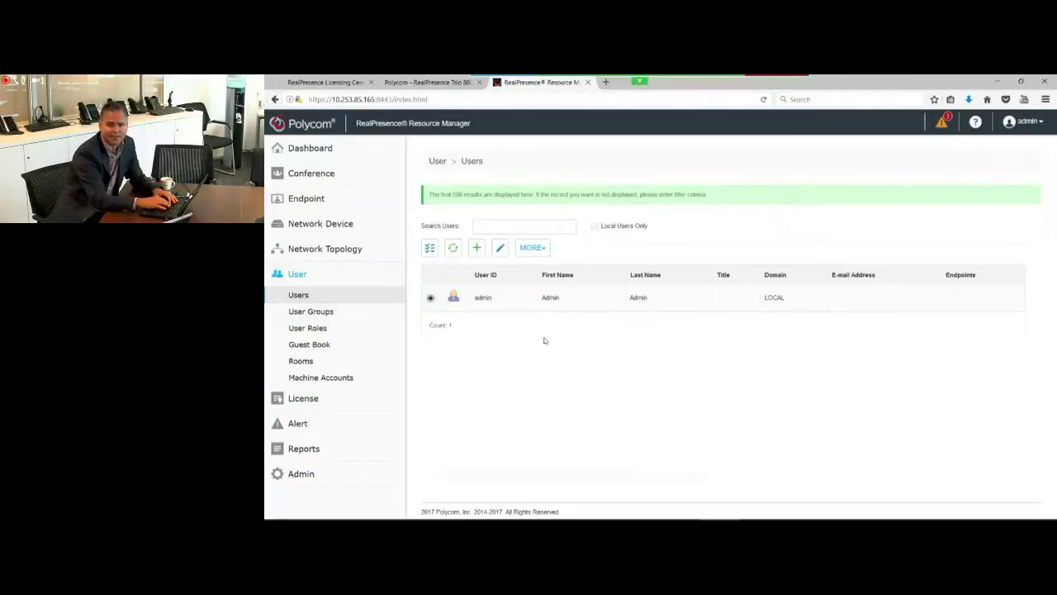
pyautogui.click(499, 249)
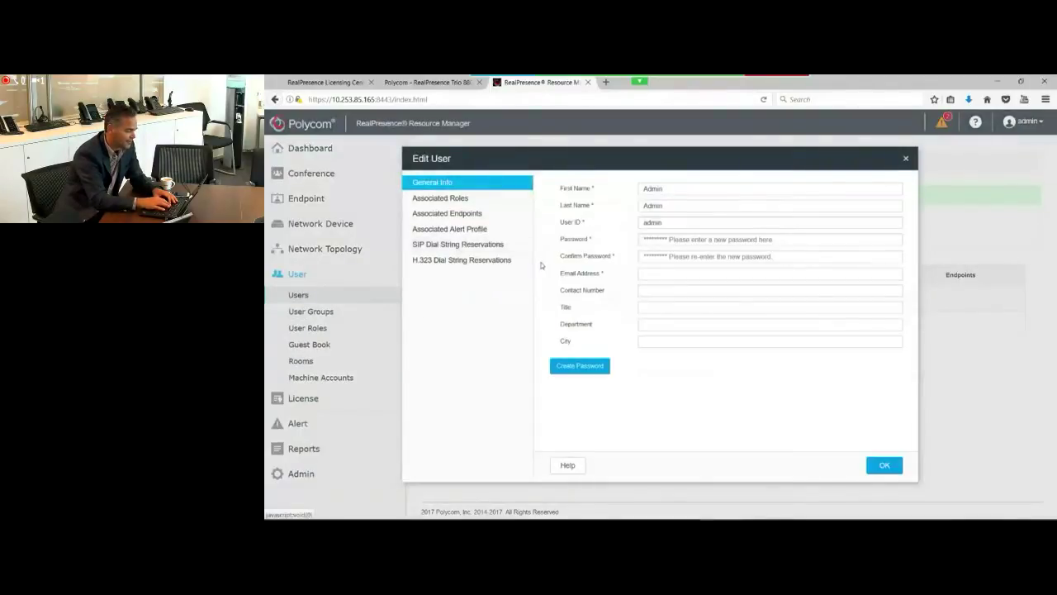
pyautogui.click(446, 197)
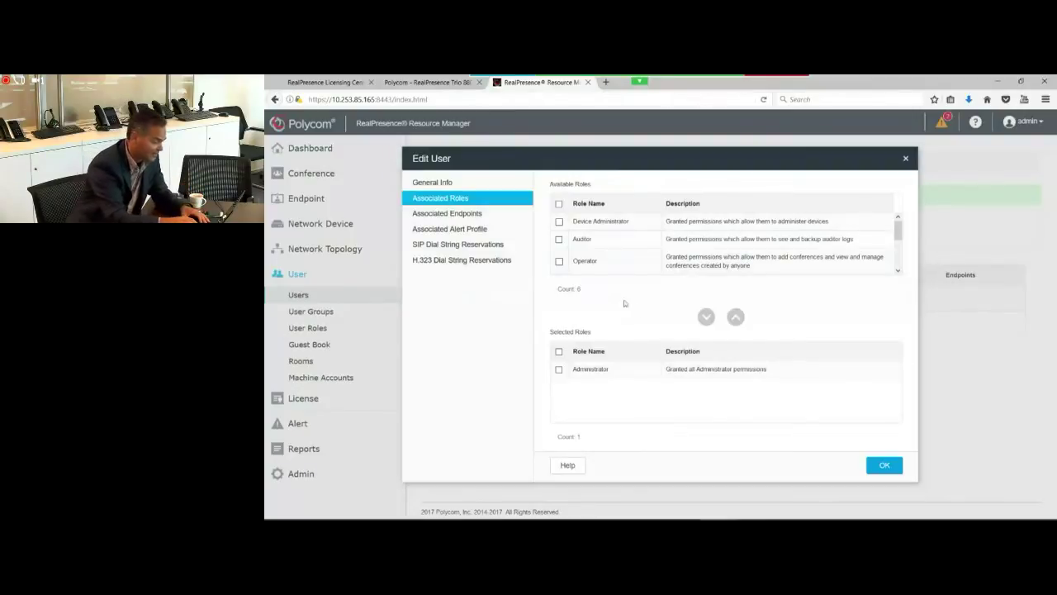
# Step: Add the Device Administrator role to the administrator account, save, and close Edit User
pyautogui.click(559, 223)
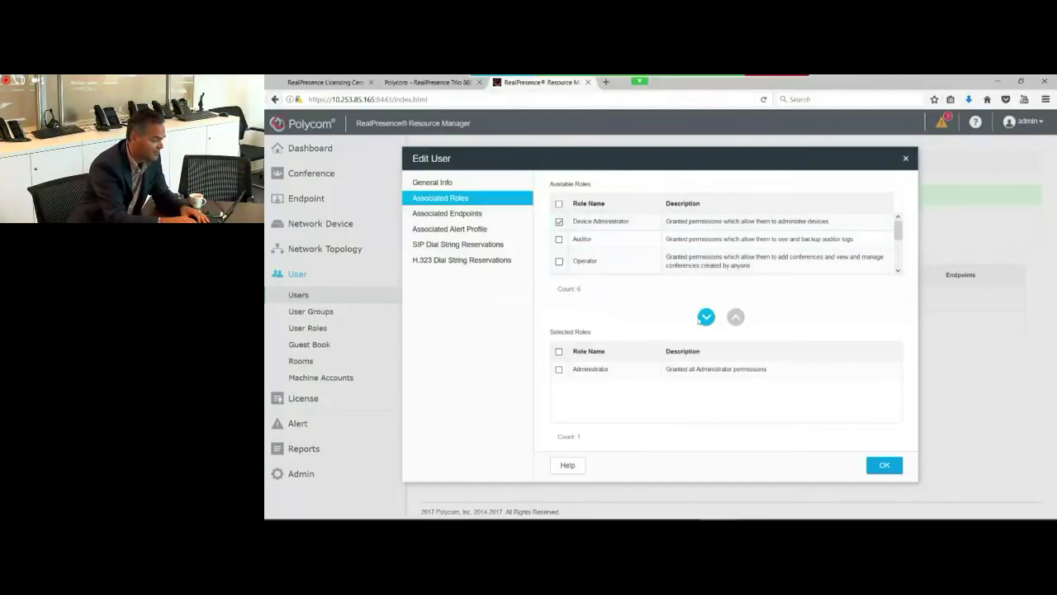
pyautogui.click(706, 317)
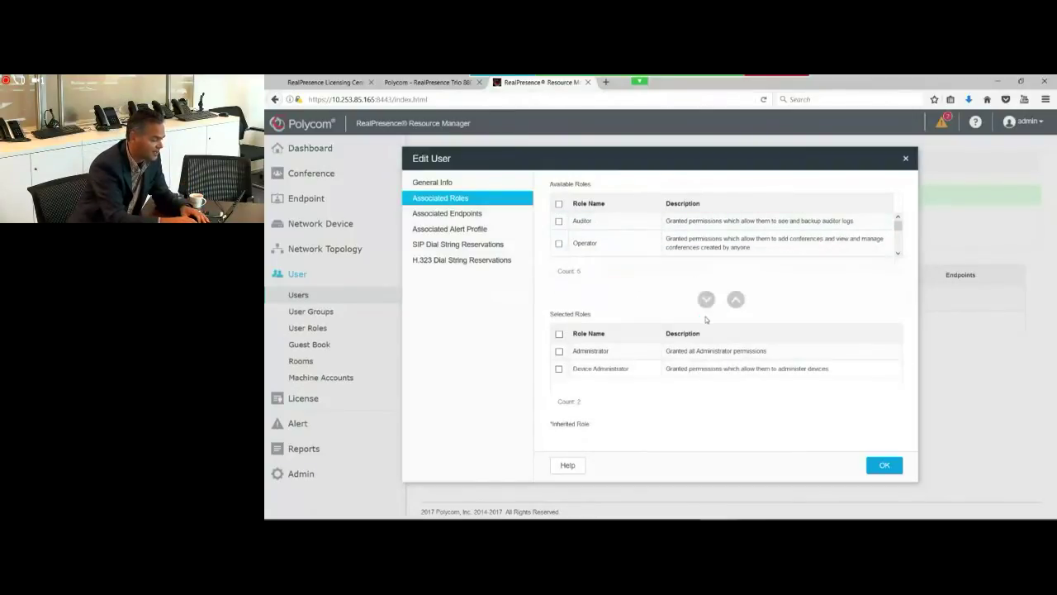
pyautogui.click(881, 469)
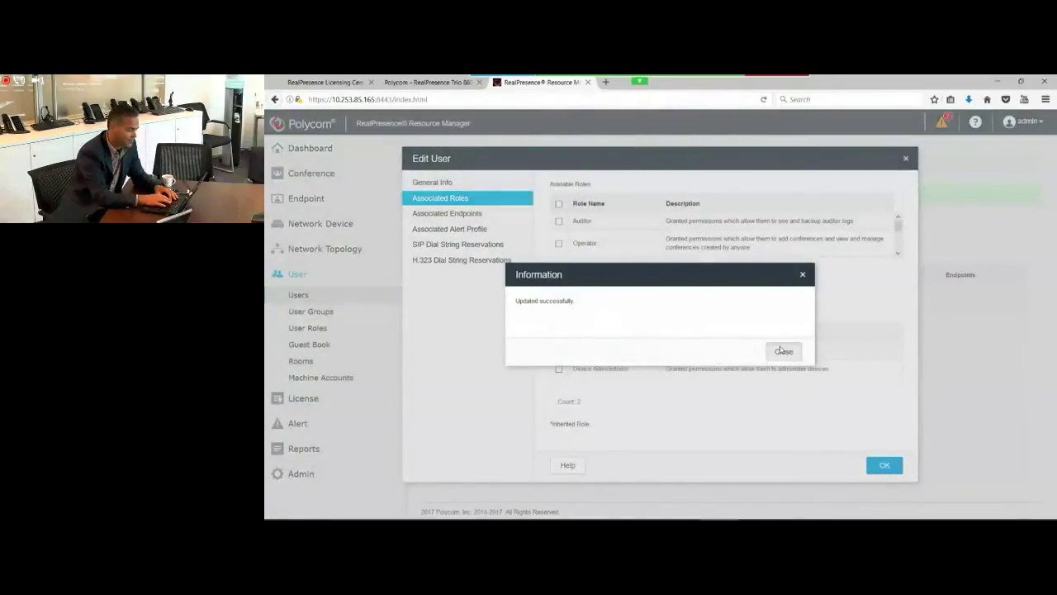
pyautogui.click(780, 351)
pyautogui.click(875, 464)
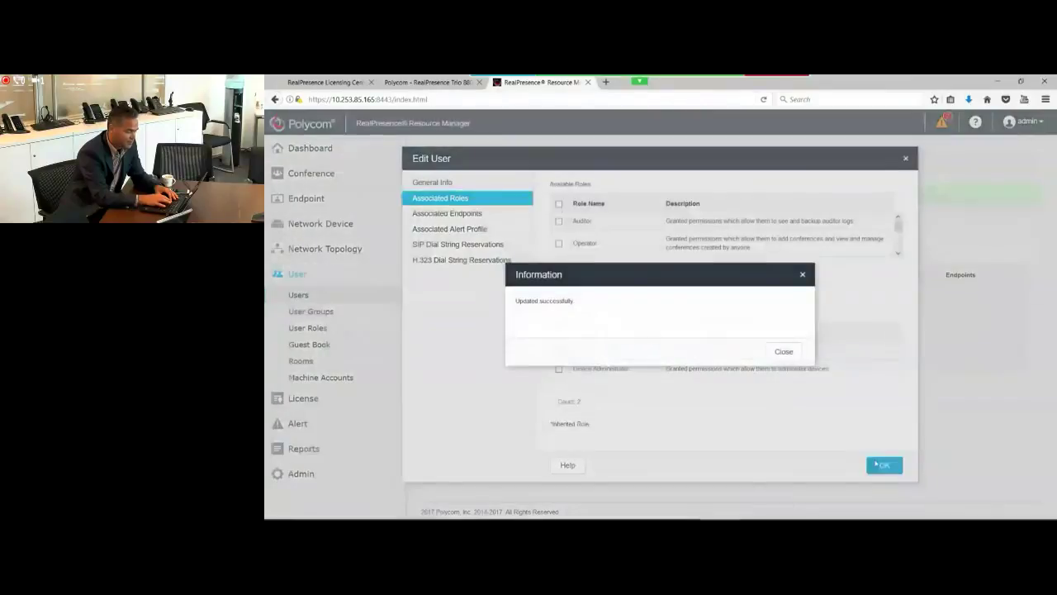
pyautogui.click(781, 352)
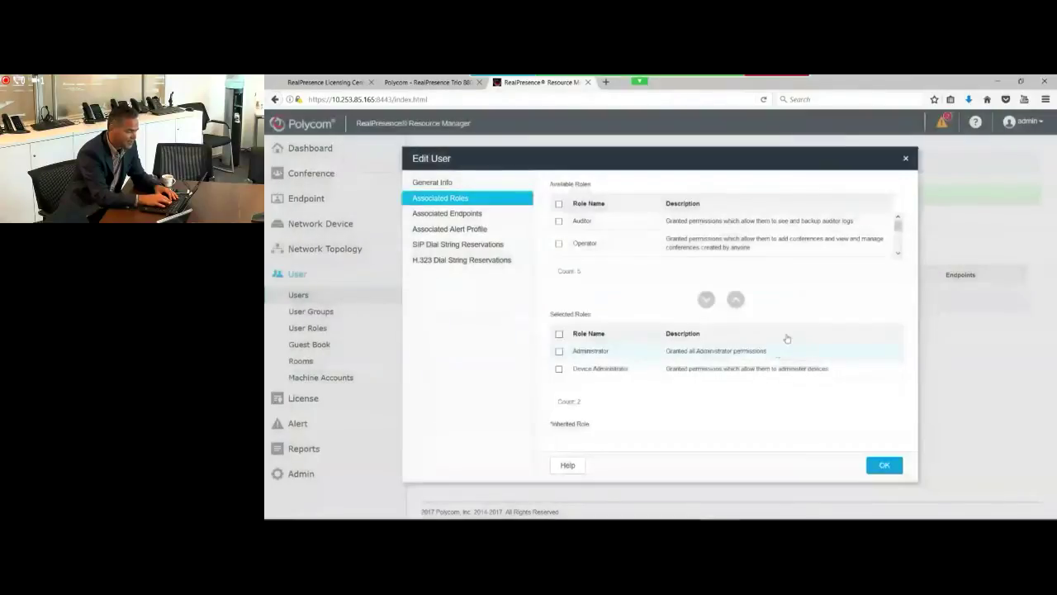
pyautogui.click(904, 160)
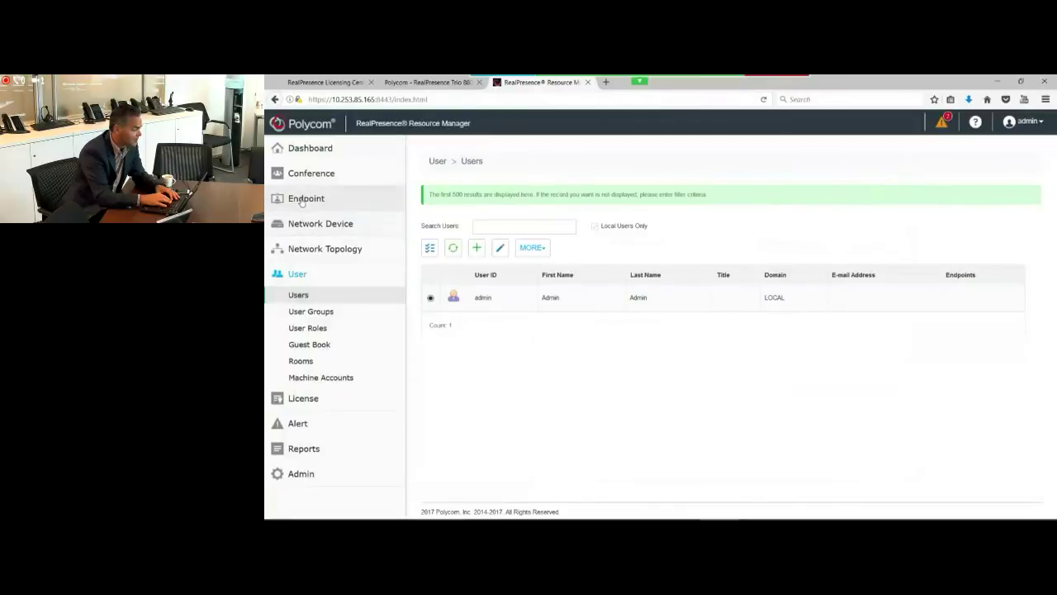
pyautogui.click(302, 202)
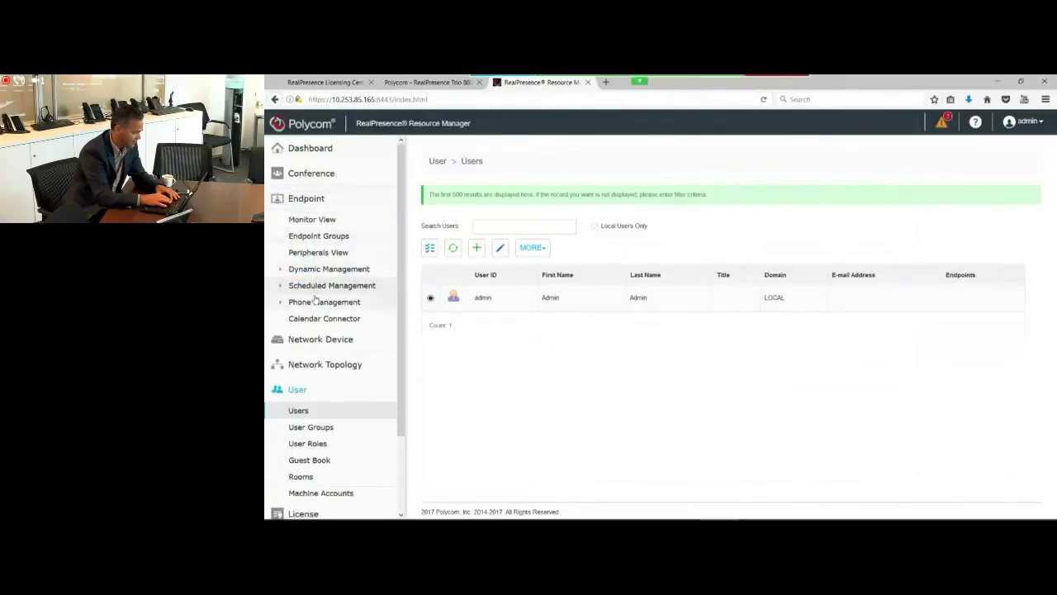
# Step: Open Endpoint > Monitor View, which shows an empty endpoint list (Count 0/0)
pyautogui.click(305, 221)
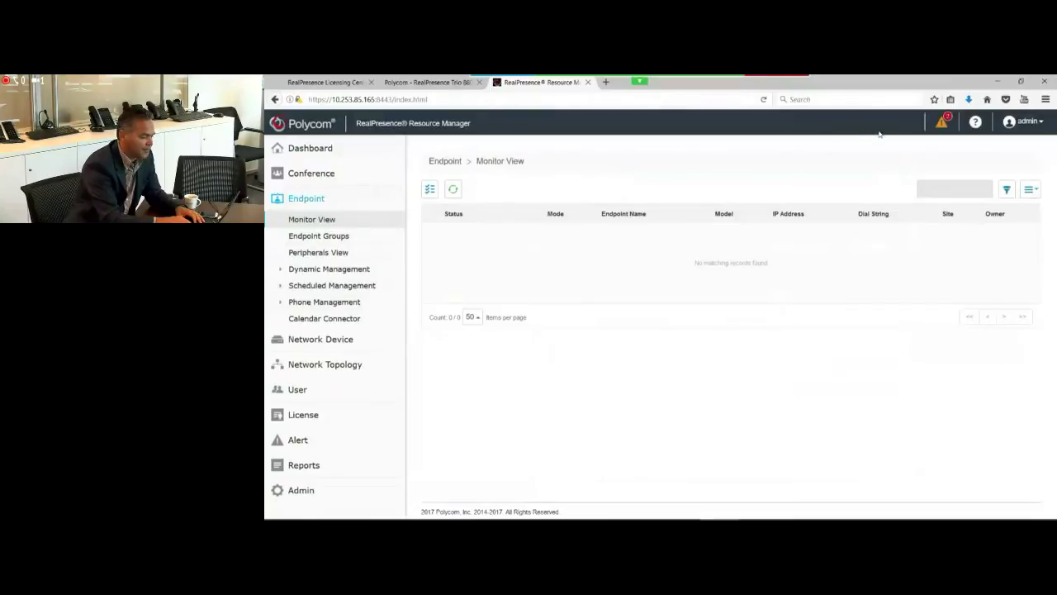
# Step: Log out, sign back in as admin with the account password, and dismiss the Login Information notice
pyautogui.click(1012, 124)
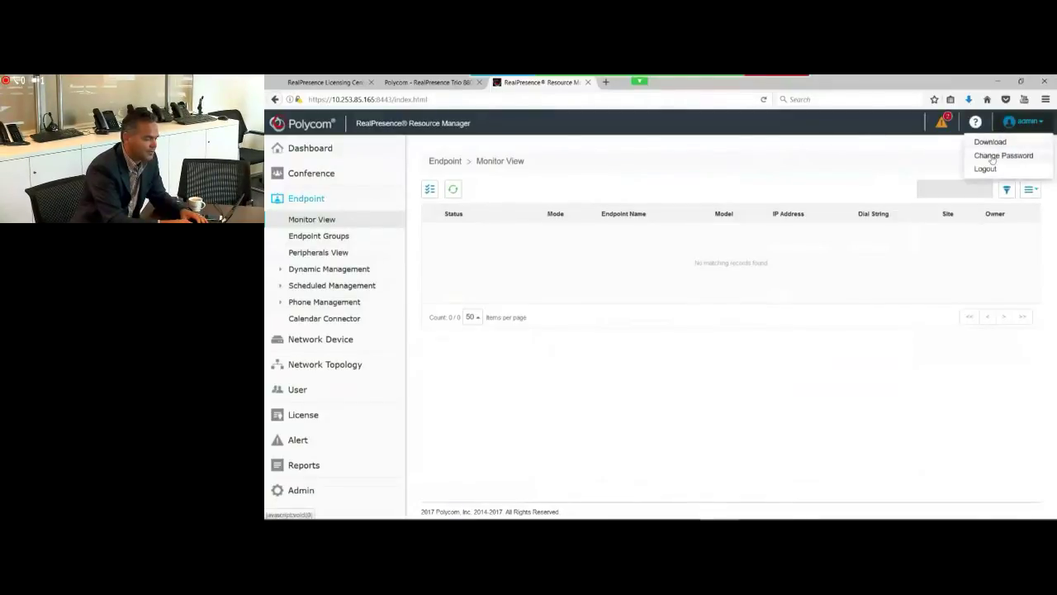
pyautogui.click(987, 169)
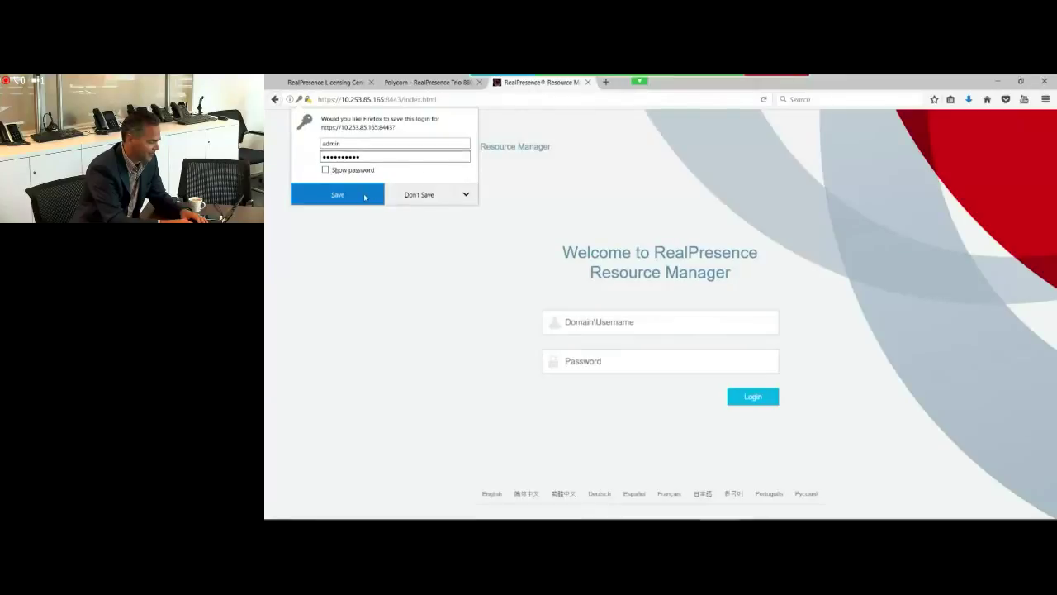
pyautogui.click(364, 196)
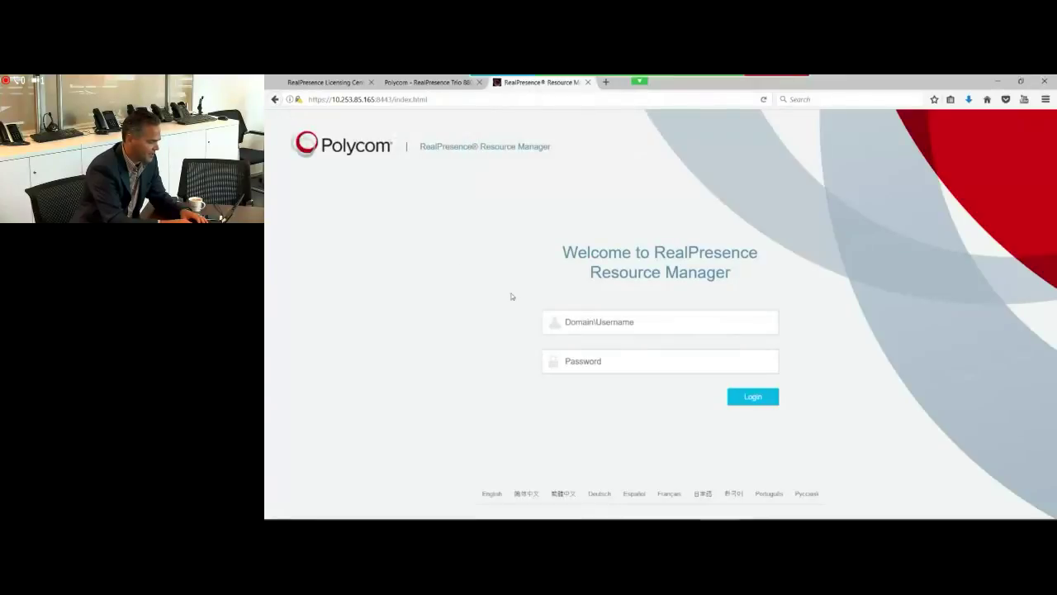
pyautogui.click(581, 326)
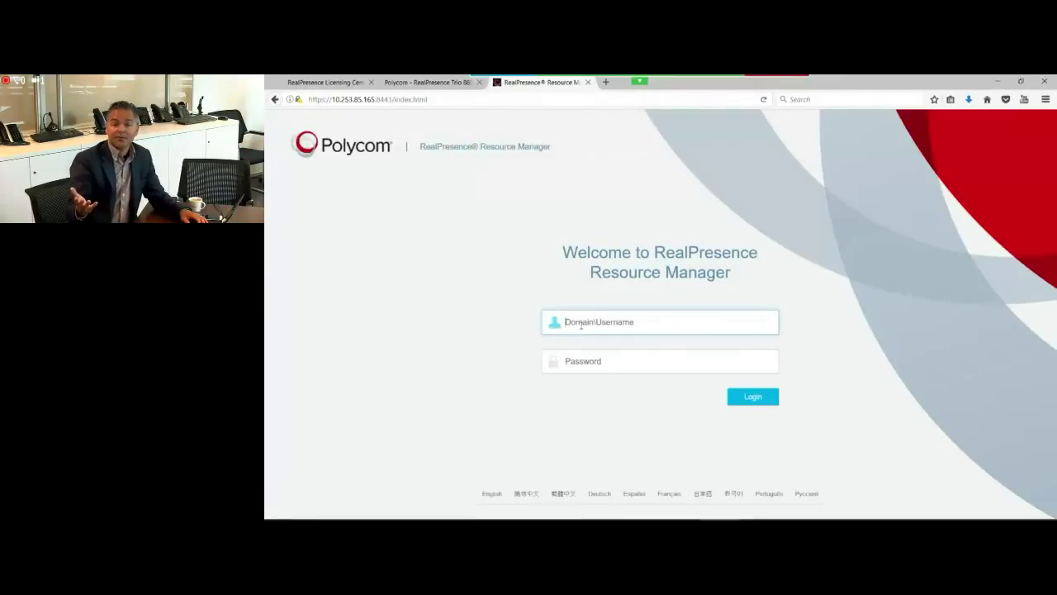
pyautogui.write('admin')
pyautogui.press('Tab')
pyautogui.write('••••••••••')
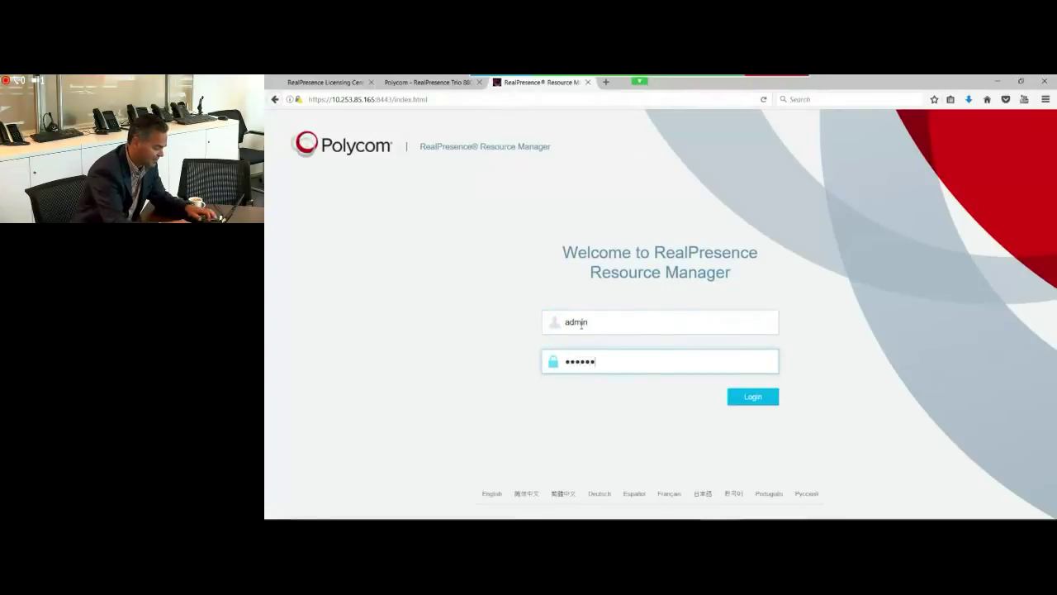
pyautogui.press('Return')
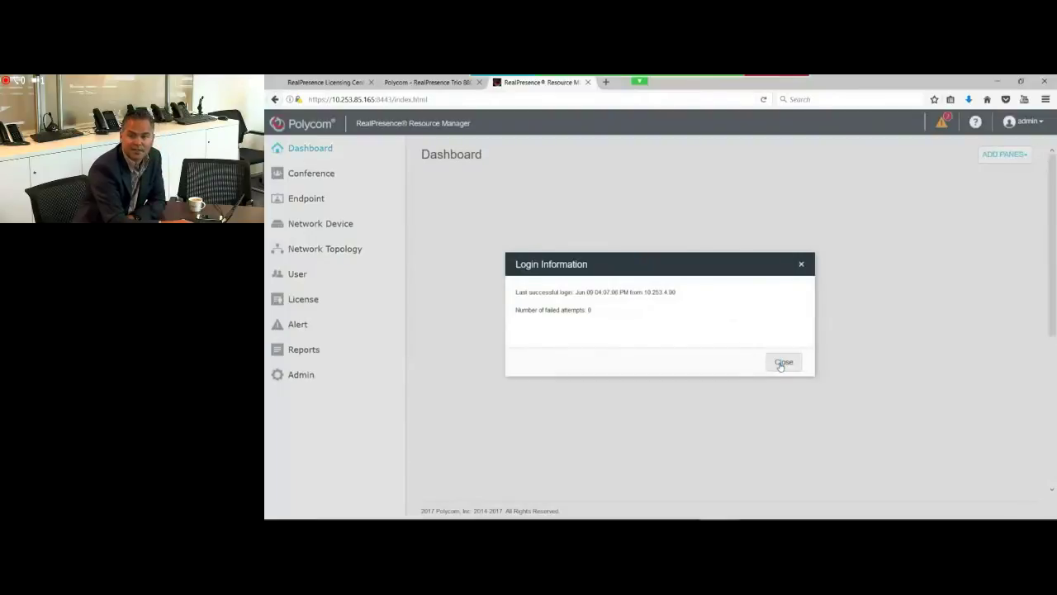
pyautogui.click(780, 362)
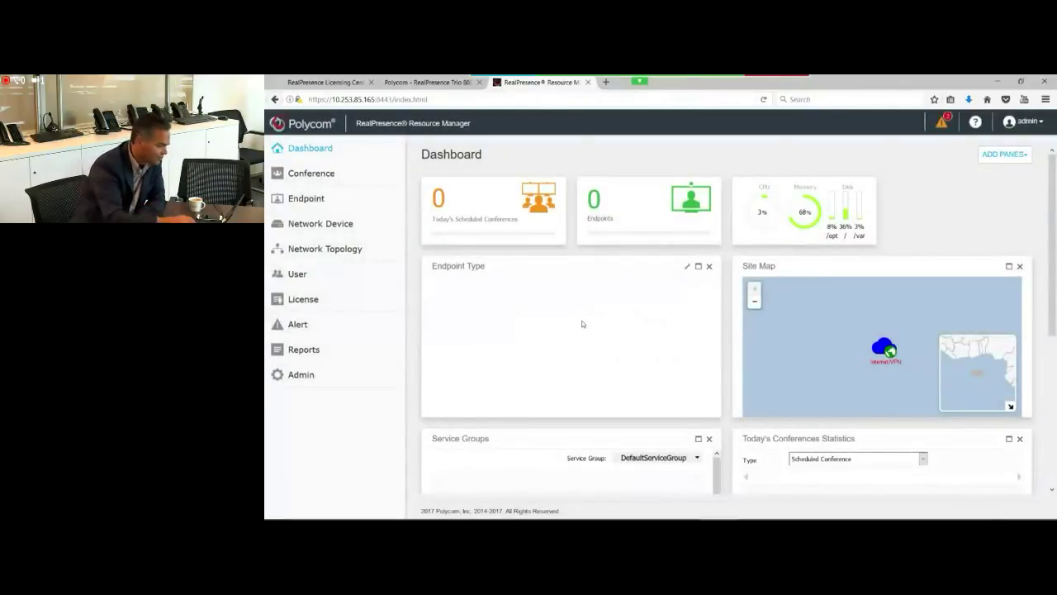
# Step: Open Endpoint > Monitor View and expand Phone Management to reveal Software Updates and Profiles Deployment
pyautogui.click(299, 201)
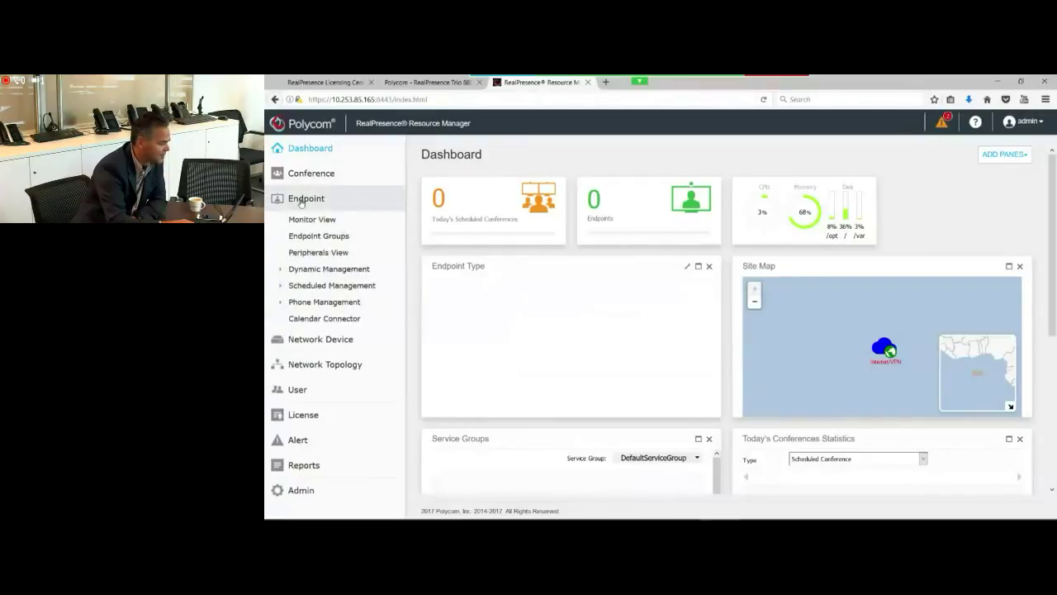
pyautogui.click(308, 221)
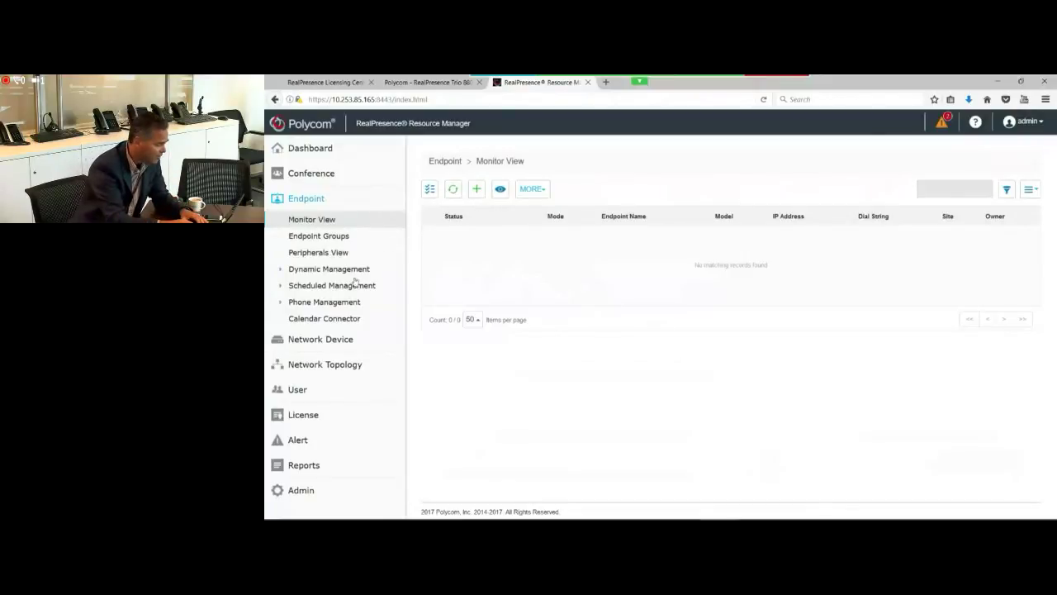
pyautogui.click(321, 303)
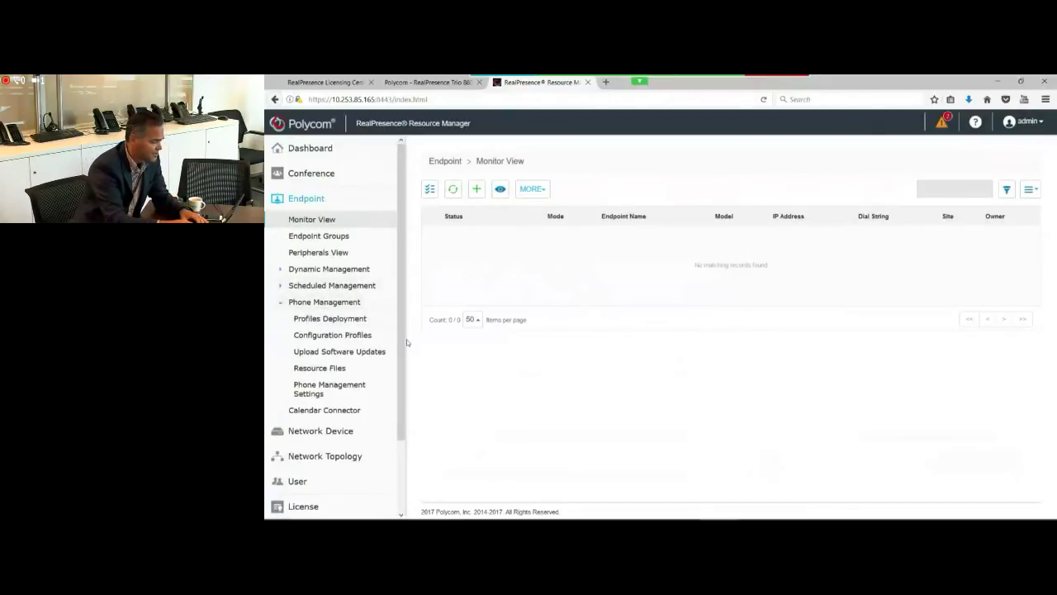
pyautogui.moveTo(406, 354); pyautogui.dragTo(399, 373)
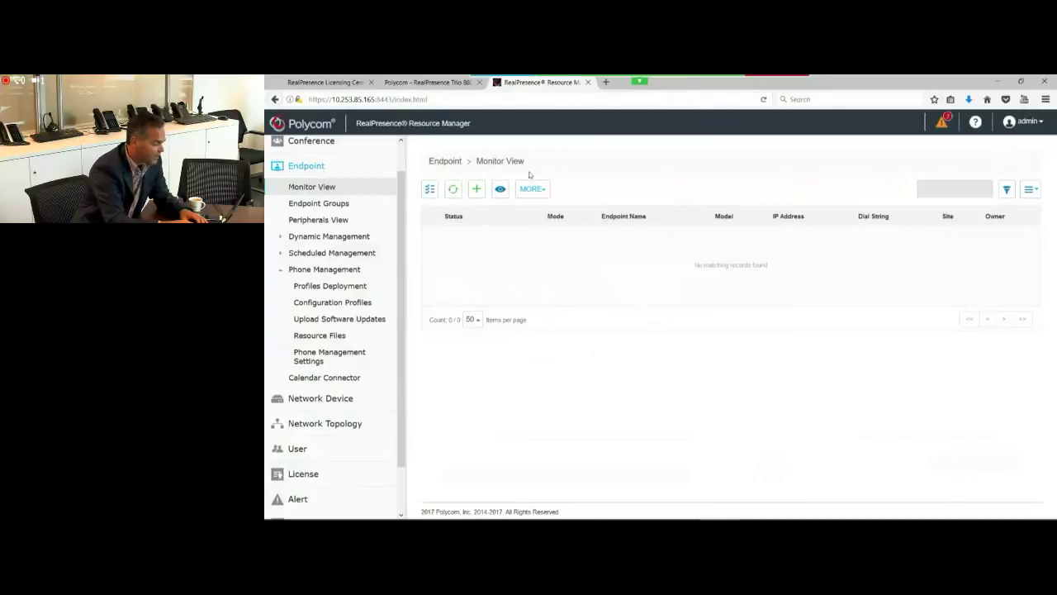
# Step: On the Trio 8800 web UI, open Settings > Provisioning Server and select the blank Server Address field
pyautogui.click(421, 86)
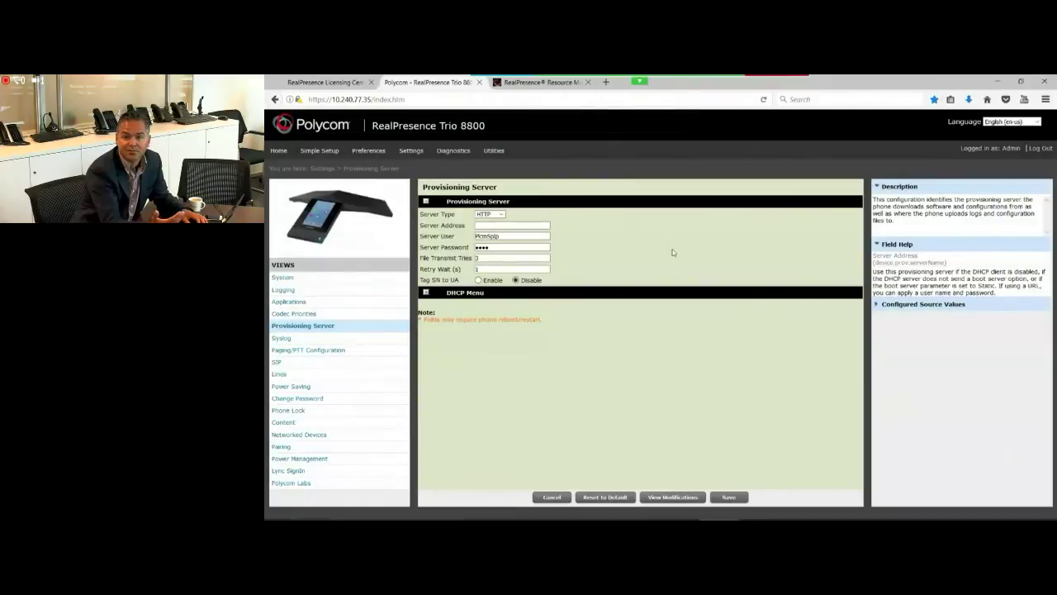
pyautogui.moveTo(480, 219)
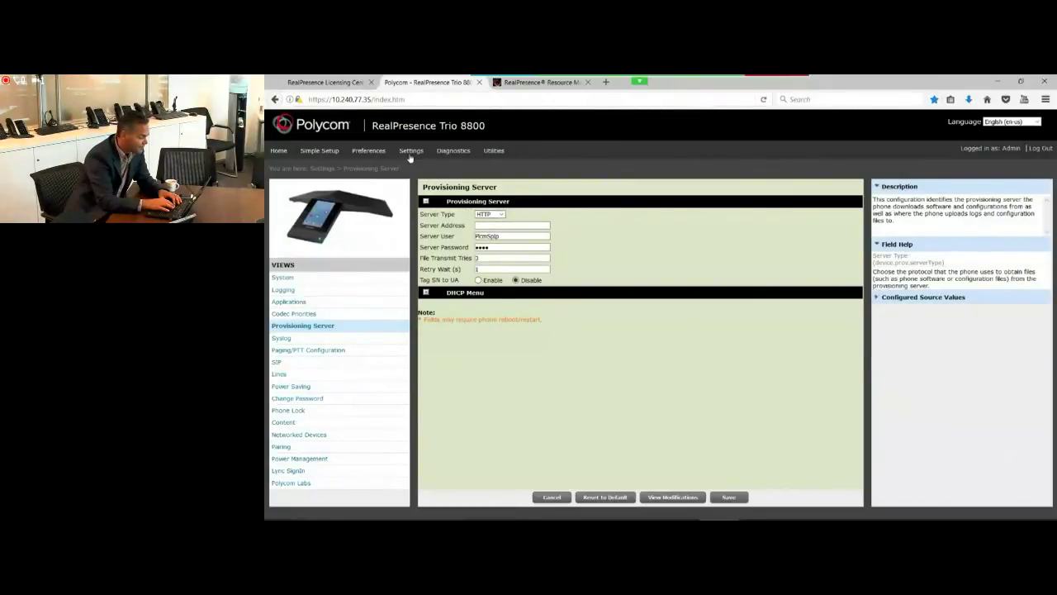
pyautogui.moveTo(413, 151)
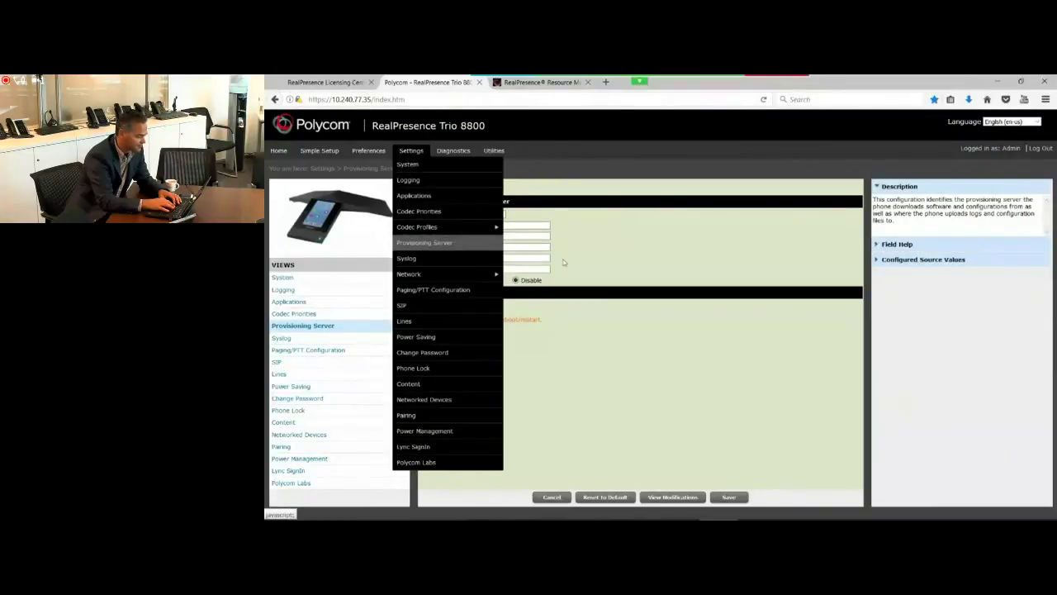
pyautogui.click(521, 225)
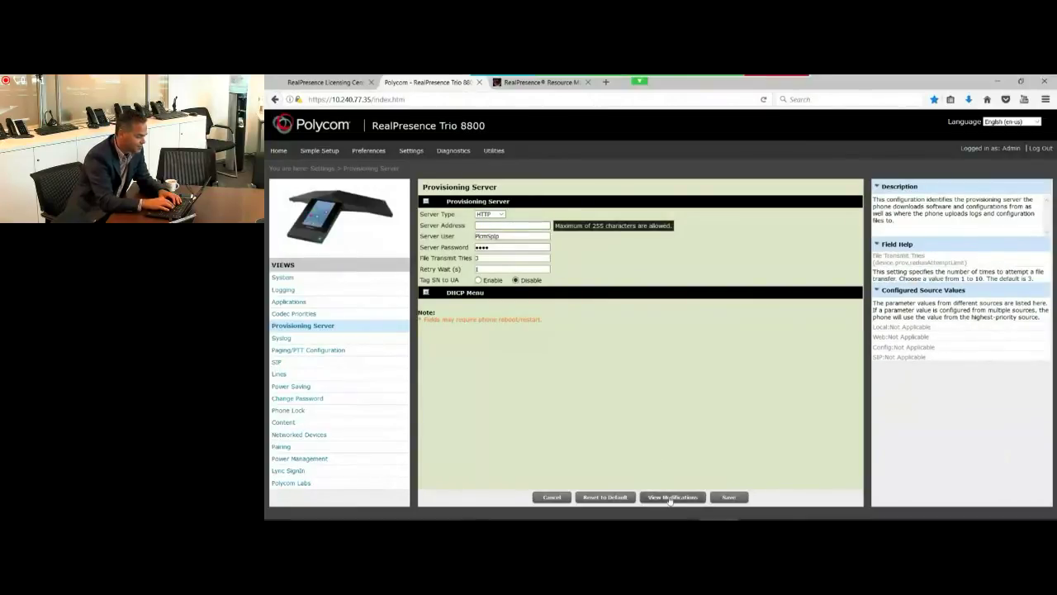
pyautogui.hotkey('alt', 'Tab')
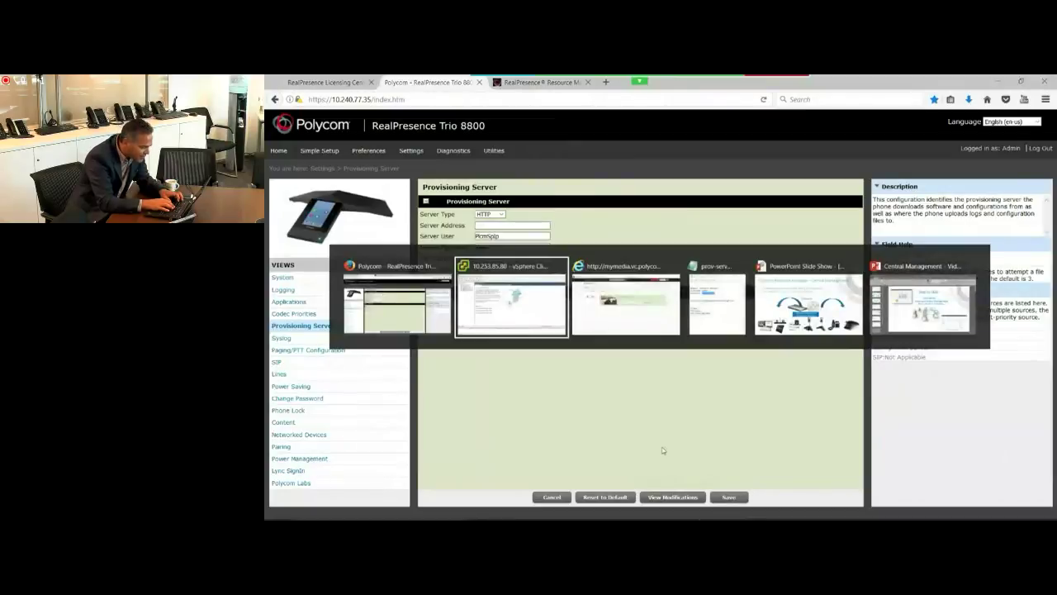
# Step: Paste 10.253.85.165/phoneservice/configfiles from Notepad into Server Address, then save and confirm
pyautogui.hotkey('alt', 'Tab')
pyautogui.hotkey('alt', 'Tab')
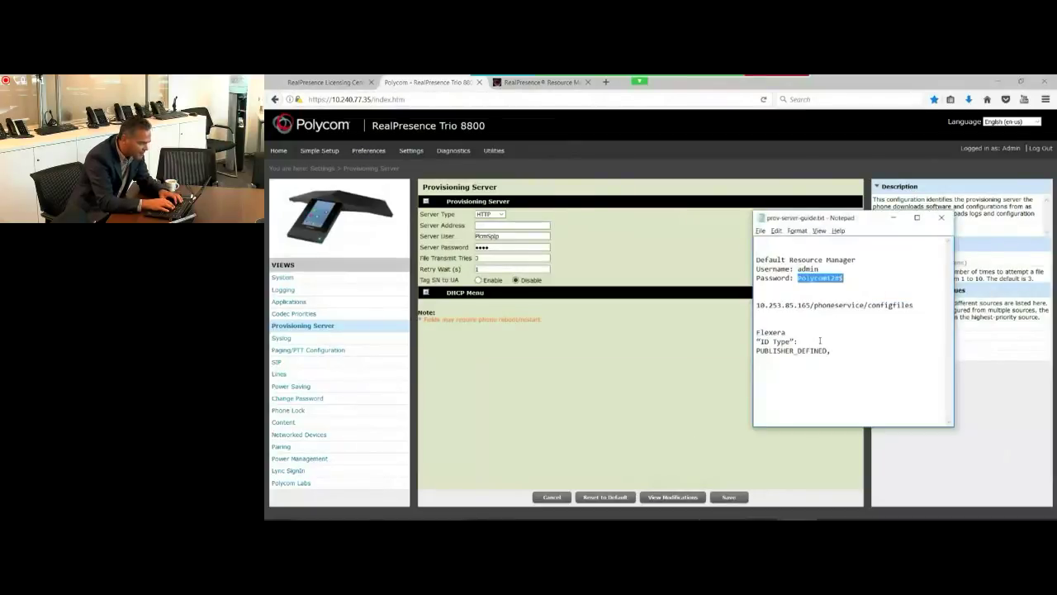
pyautogui.click(841, 311)
pyautogui.moveTo(757, 305); pyautogui.dragTo(914, 304)
pyautogui.hotkey('ctrl', 'c')
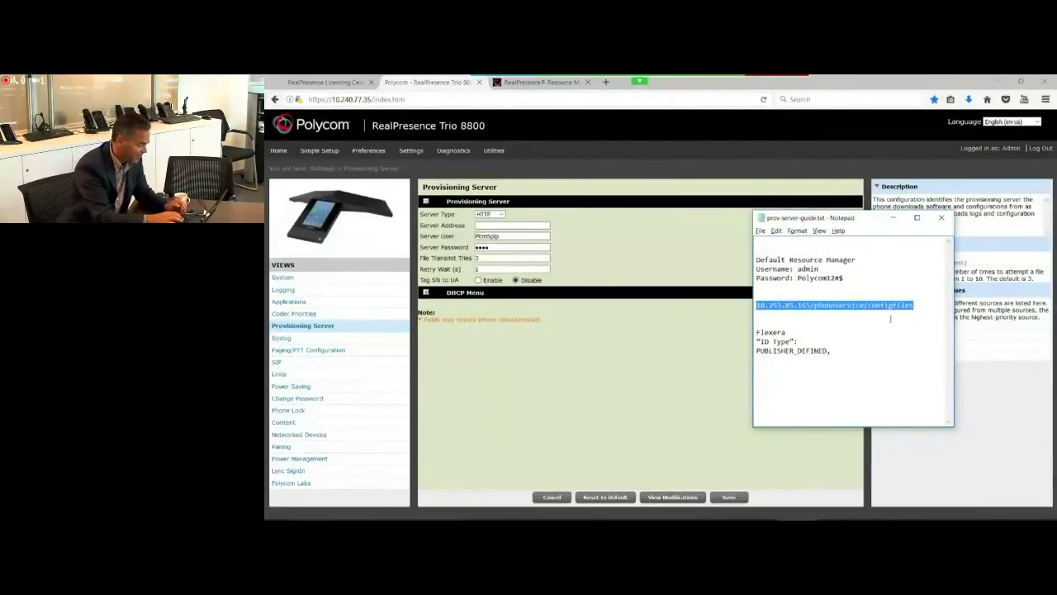
pyautogui.click(488, 224)
pyautogui.hotkey('ctrl', 'v')
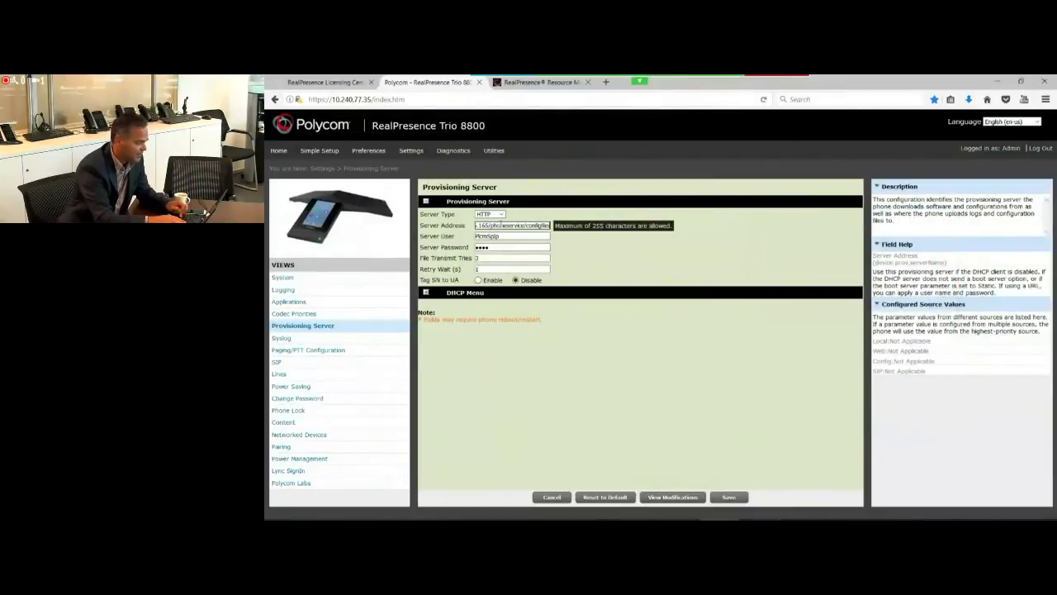
pyautogui.click(728, 499)
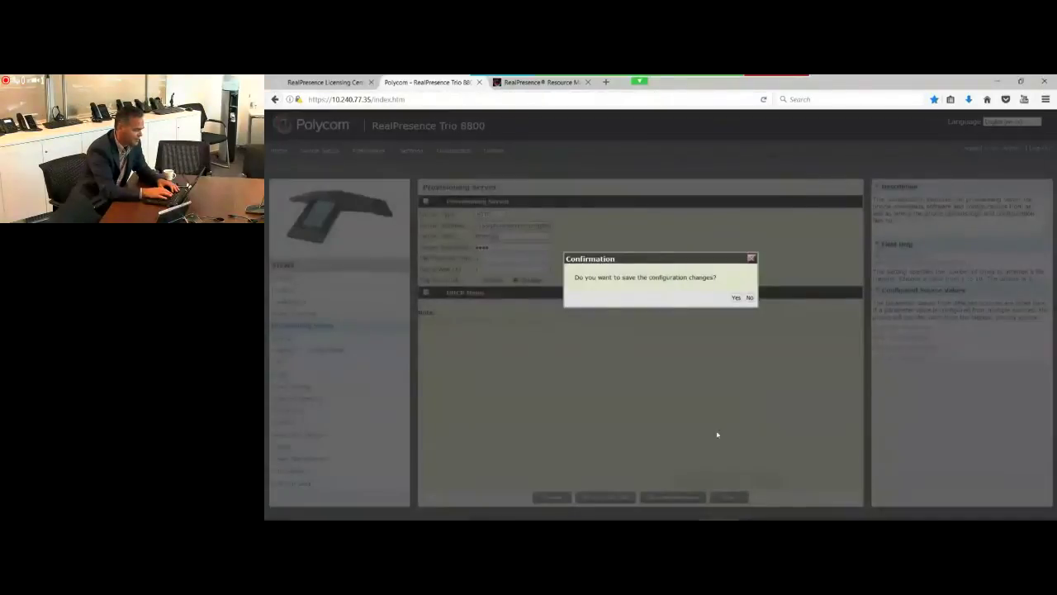
pyautogui.click(735, 298)
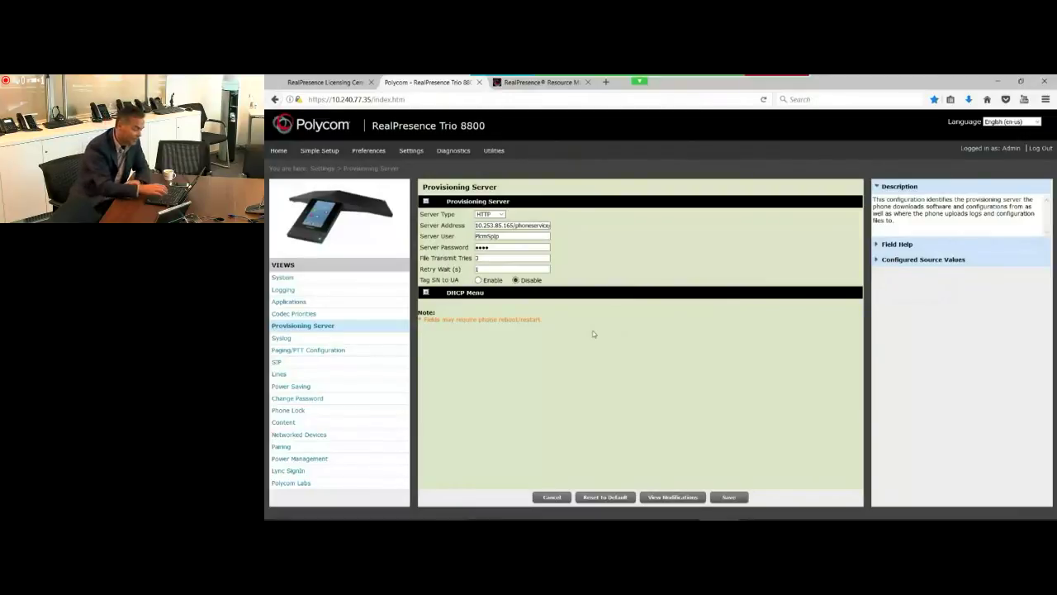
# Step: Back in Resource Manager, select the online RealPresence Trio 8800 at 10.240.77.35 and view its details
pyautogui.click(530, 83)
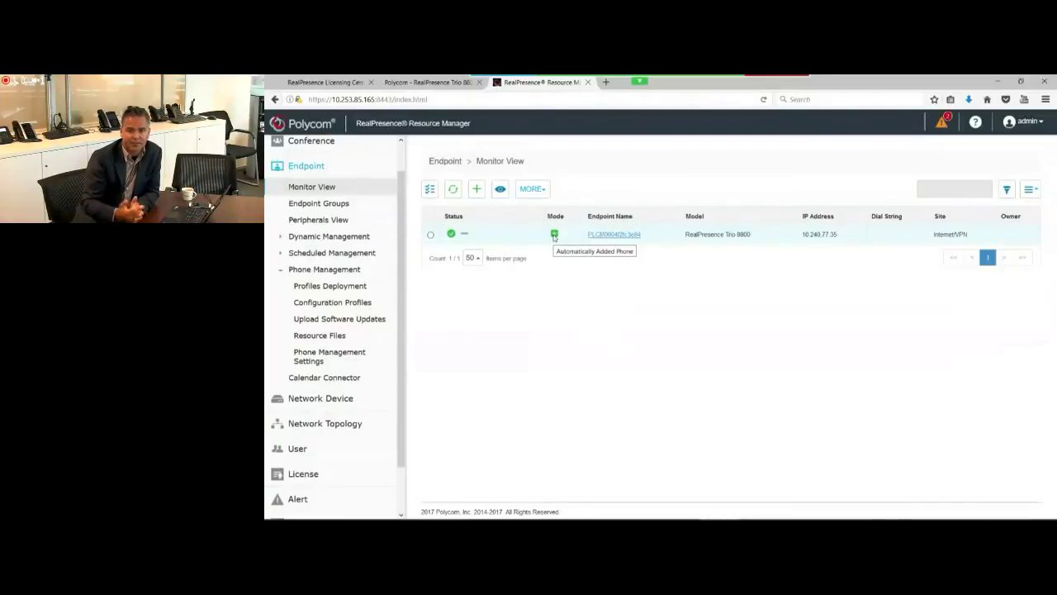
pyautogui.click(429, 235)
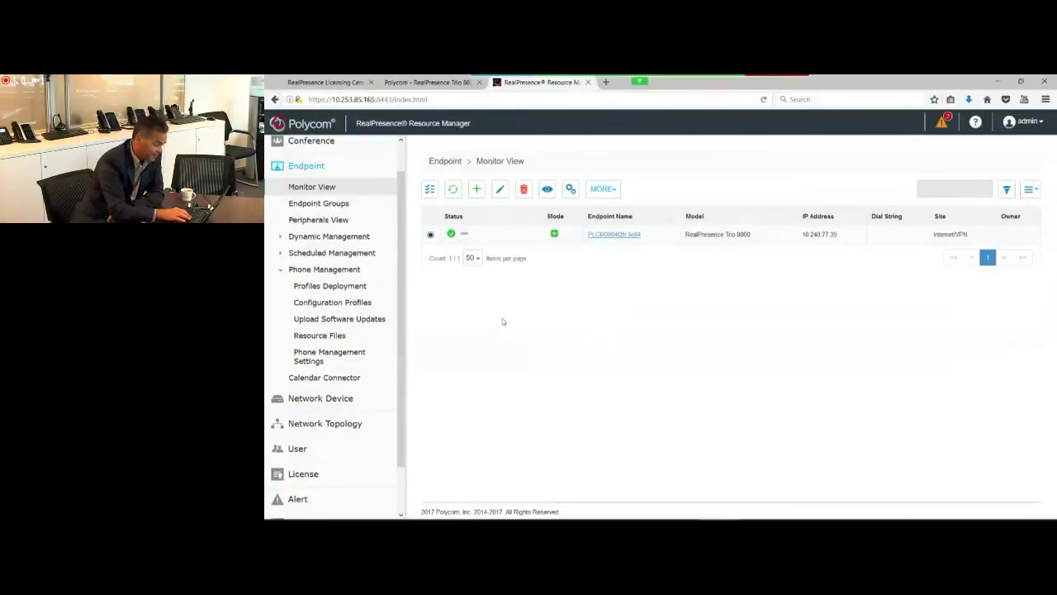
pyautogui.click(546, 189)
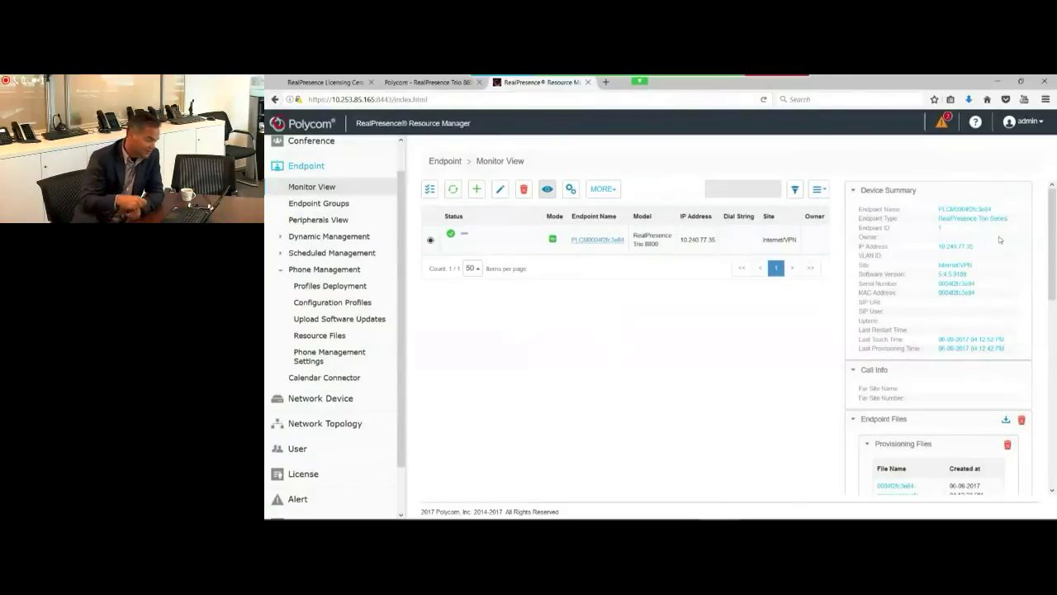
# Step: Scroll the Trio's Device Summary down to Endpoint Files, showing its provisioning .cfg file
pyautogui.scroll(-1, 1051, 250)
pyautogui.scroll(-2, 950, 347)
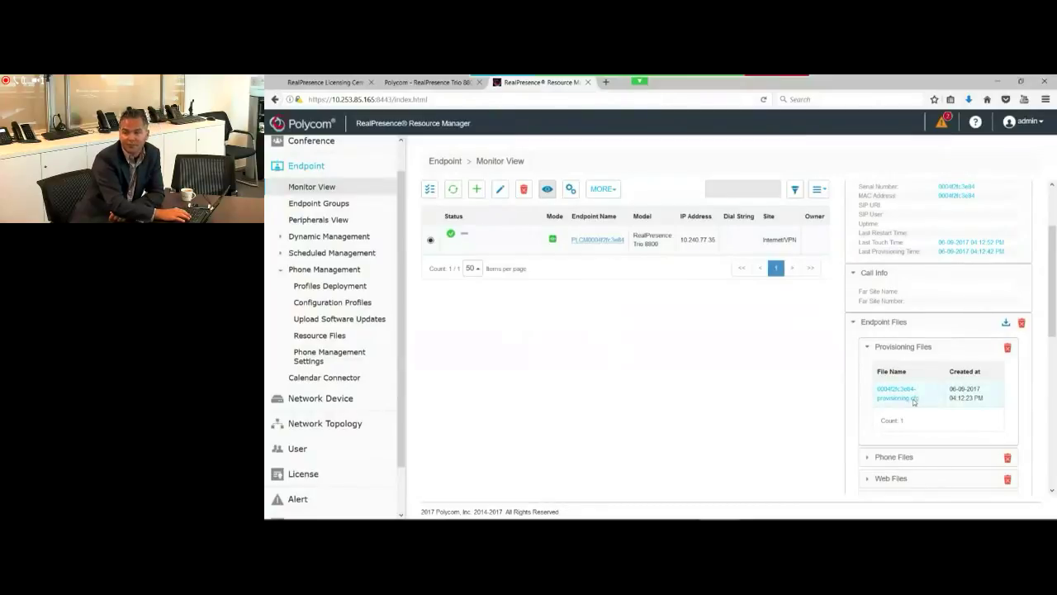
# Step: Review the Trio's provisioning .cfg file, close it, and bring up the MORE endpoint actions menu
pyautogui.click(894, 398)
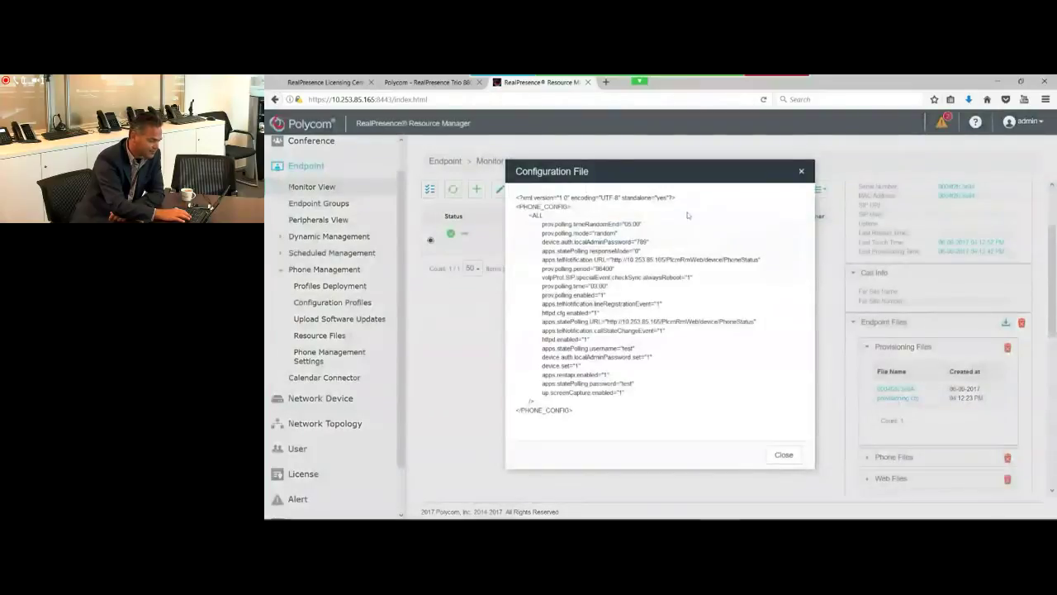
pyautogui.moveTo(666, 173); pyautogui.dragTo(695, 223)
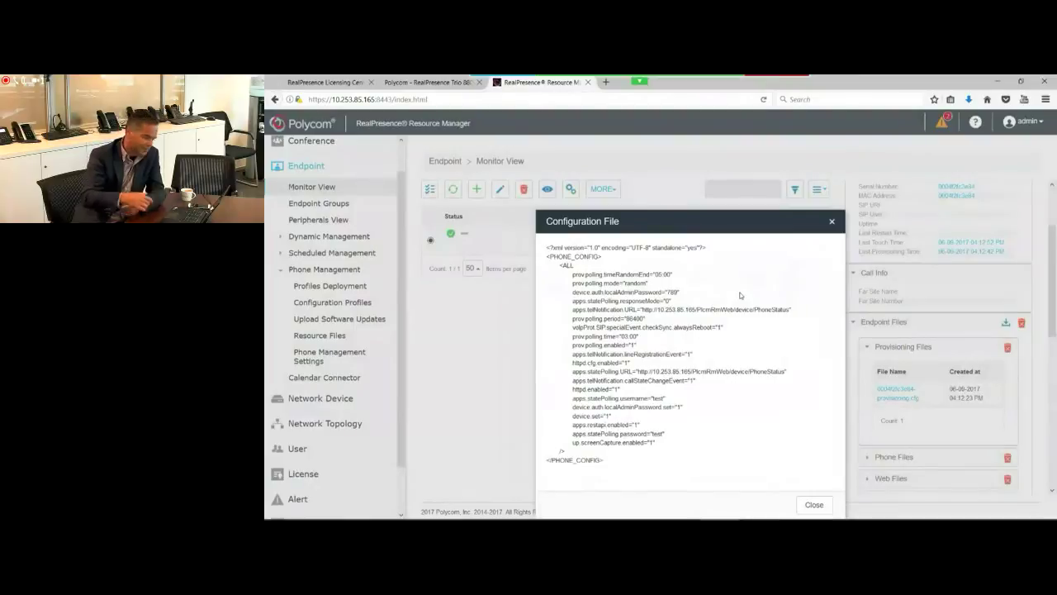
pyautogui.moveTo(813, 513)
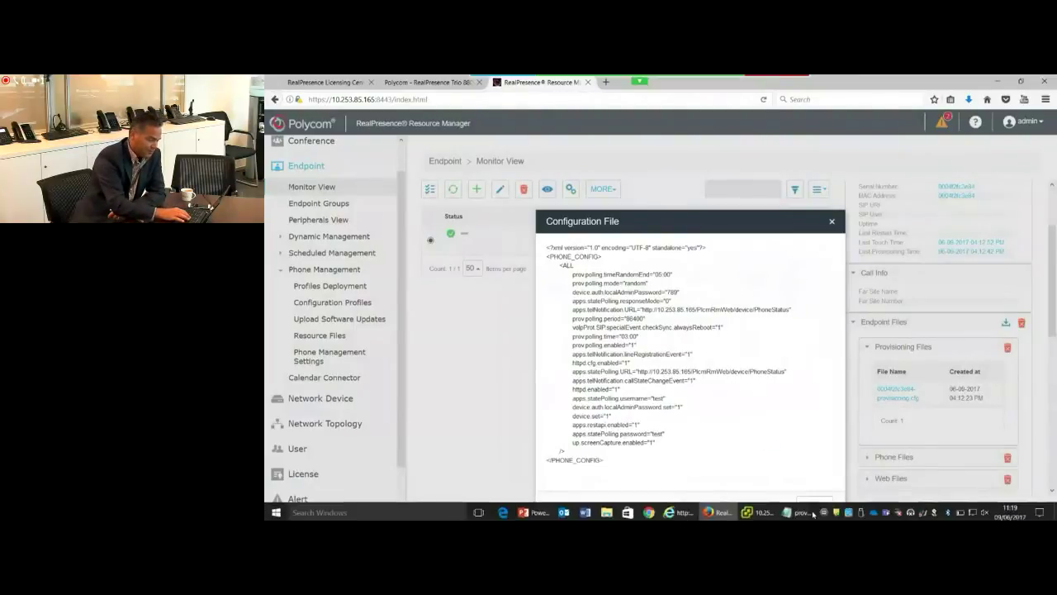
pyautogui.click(814, 505)
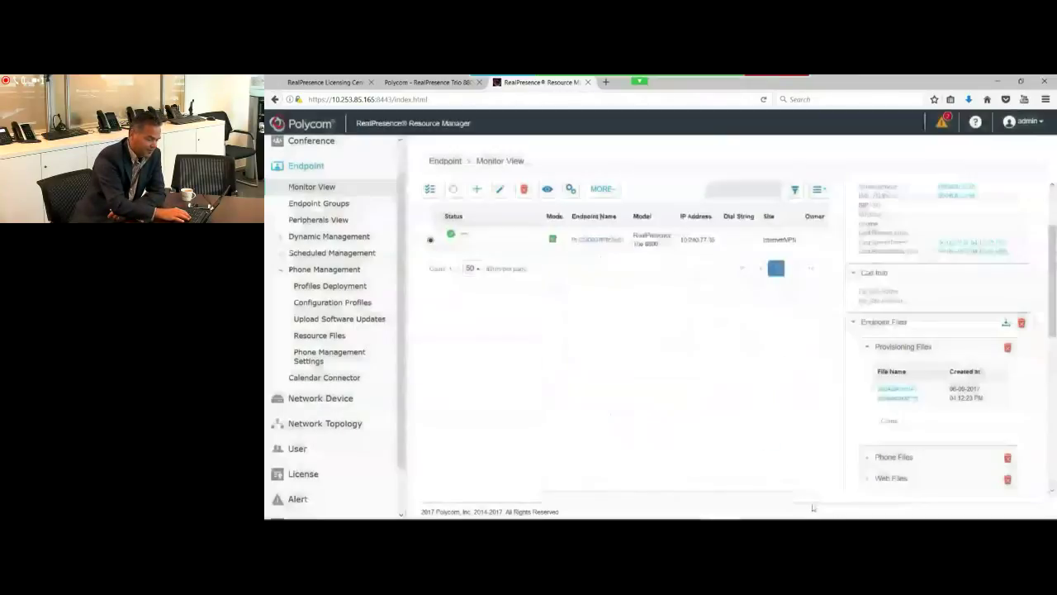
pyautogui.click(604, 189)
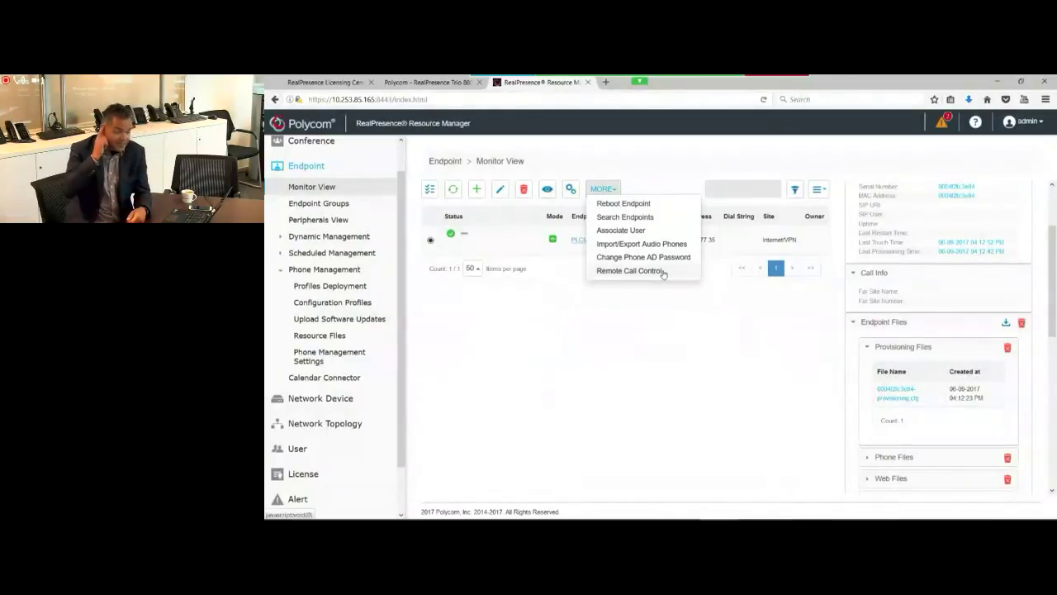
# Step: Close the MORE menu without running any action, leaving the Trio 8800 listed online
pyautogui.click(660, 271)
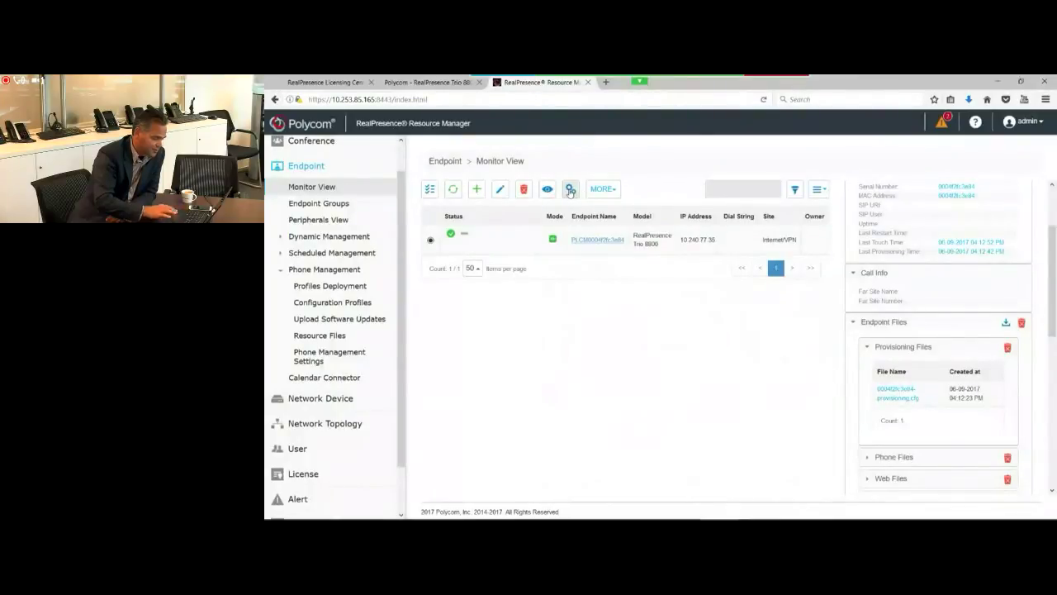
pyautogui.click(570, 190)
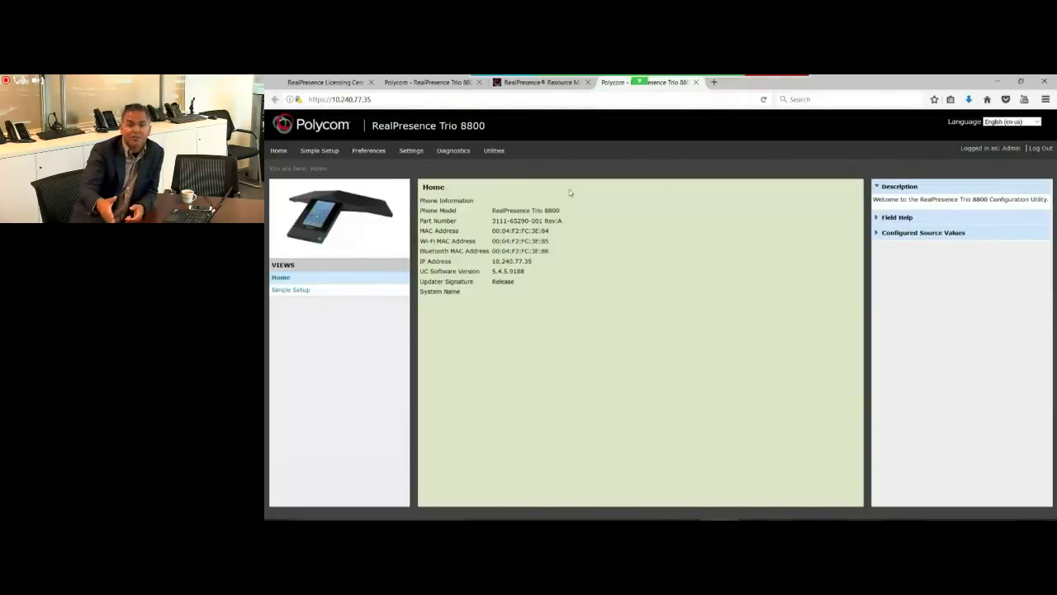
pyautogui.click(696, 83)
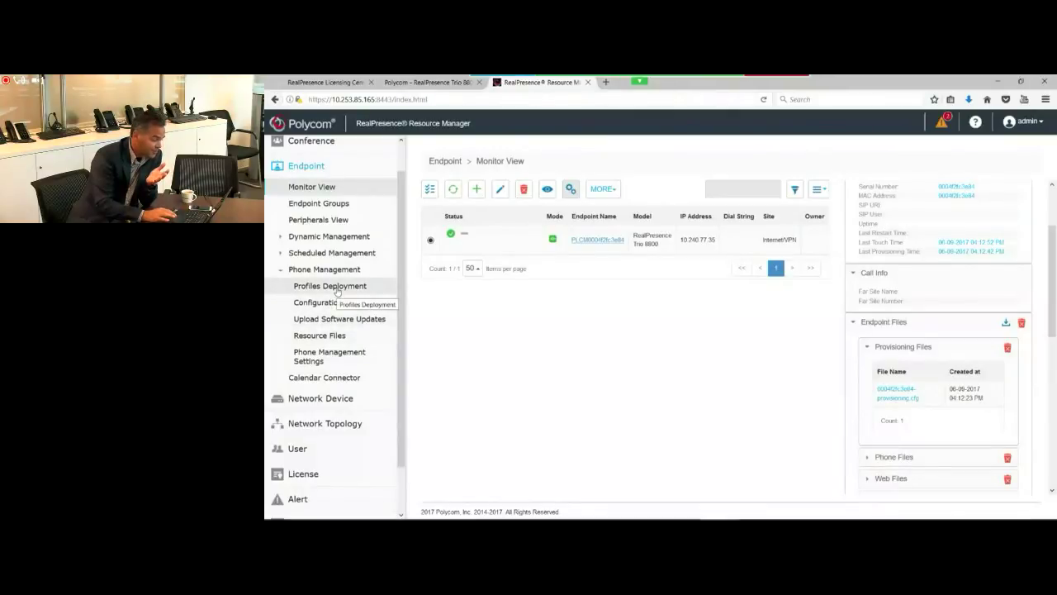
# Step: In Configuration Profiles select the Bluetooth-Enabled profile, then go to Profiles Deployment
pyautogui.click(332, 304)
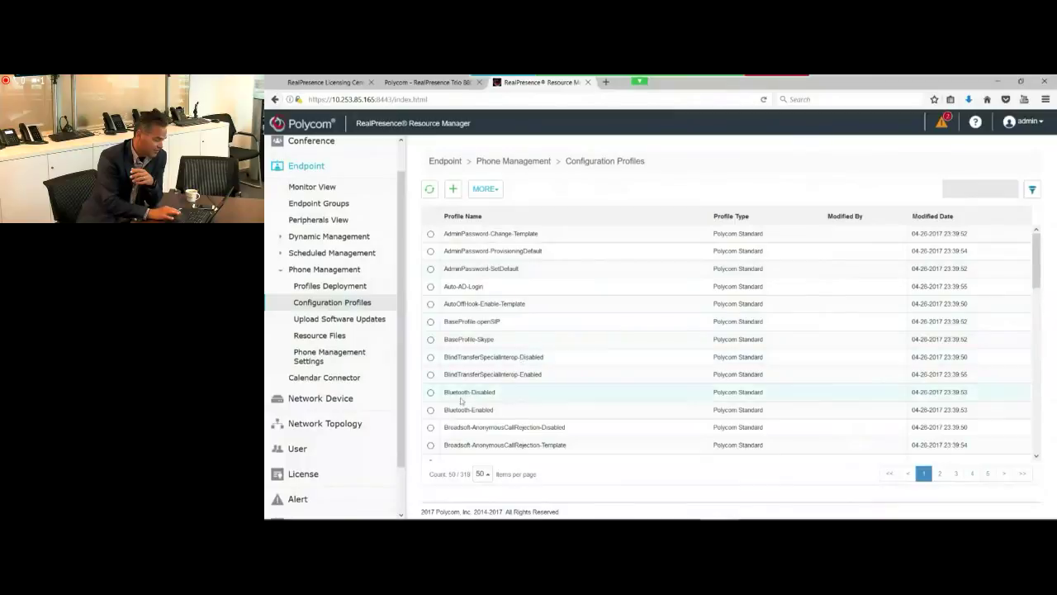
pyautogui.click(430, 409)
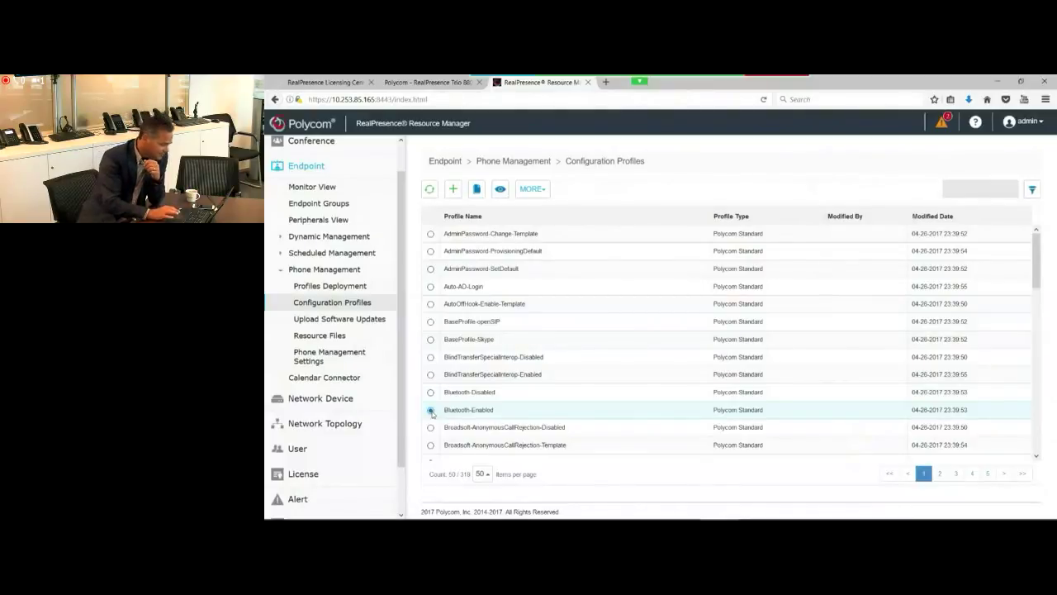
pyautogui.click(335, 286)
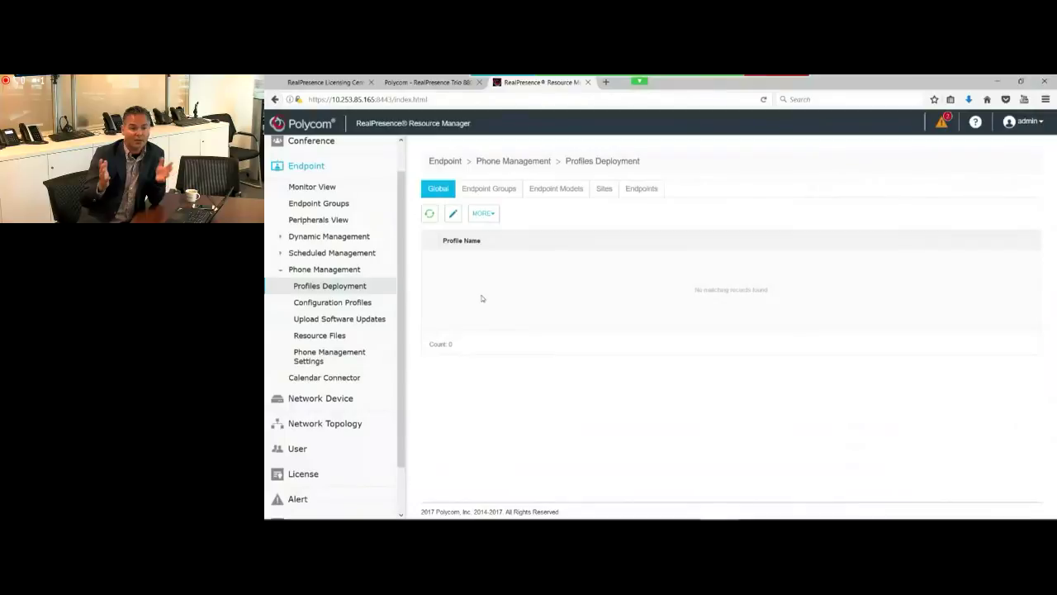
# Step: Add the Bluetooth-Enabled profile to the Global profile associations and confirm
pyautogui.click(453, 216)
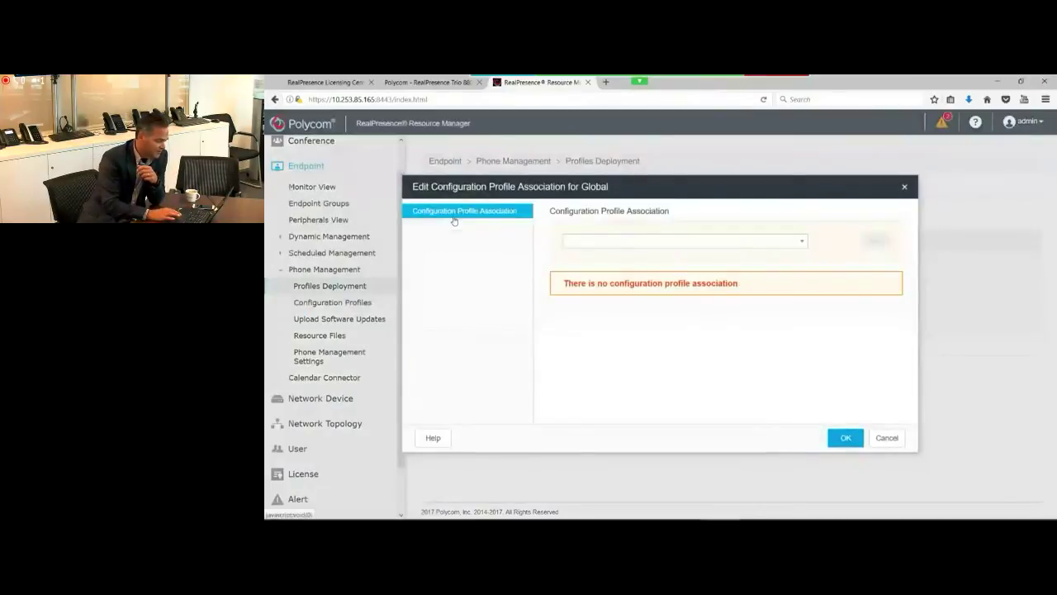
pyautogui.click(654, 242)
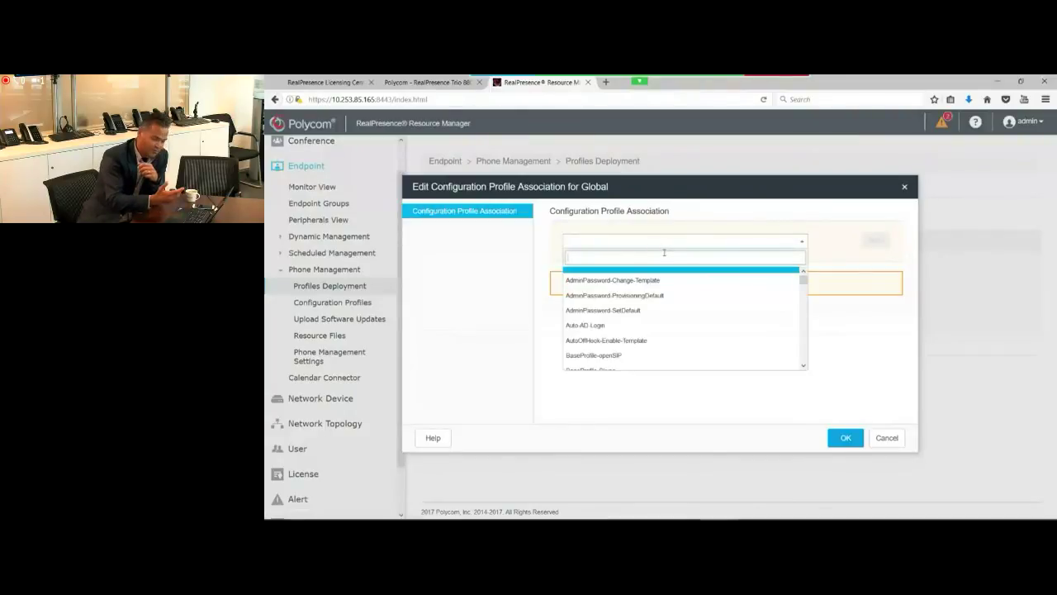
pyautogui.write('bl')
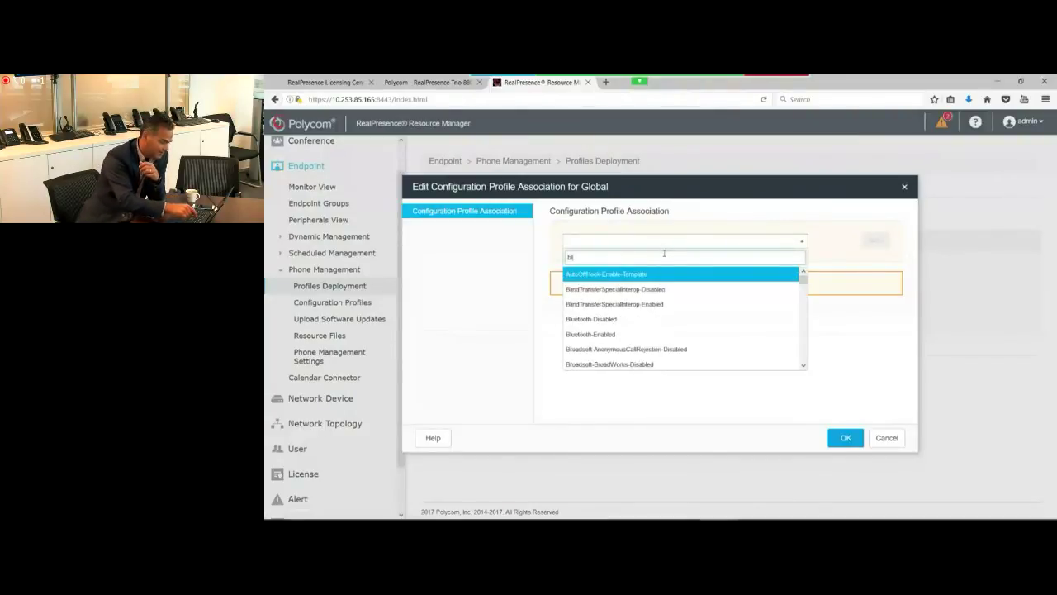
pyautogui.click(604, 334)
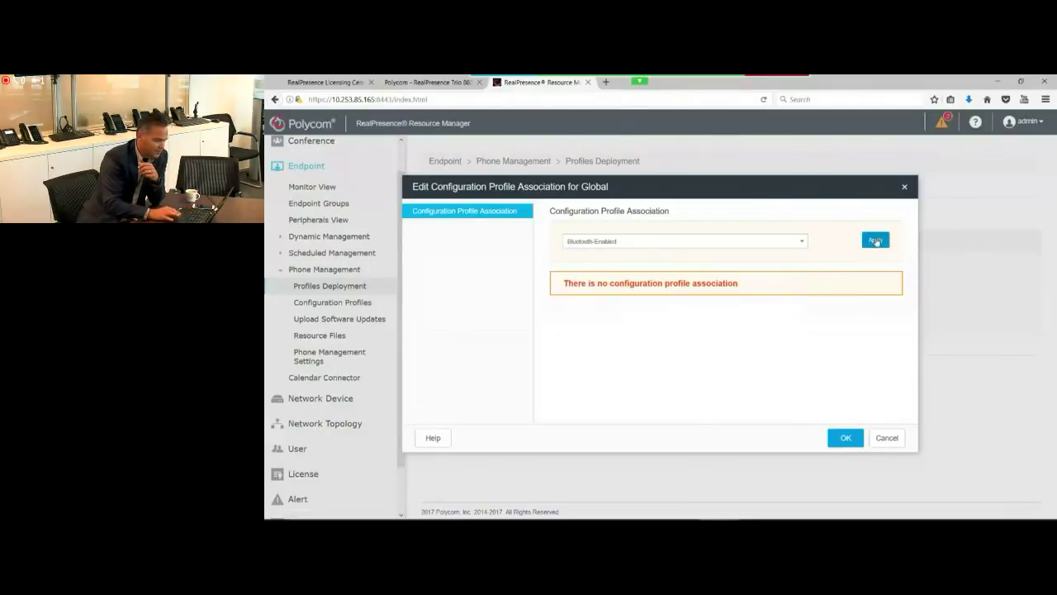
pyautogui.click(876, 241)
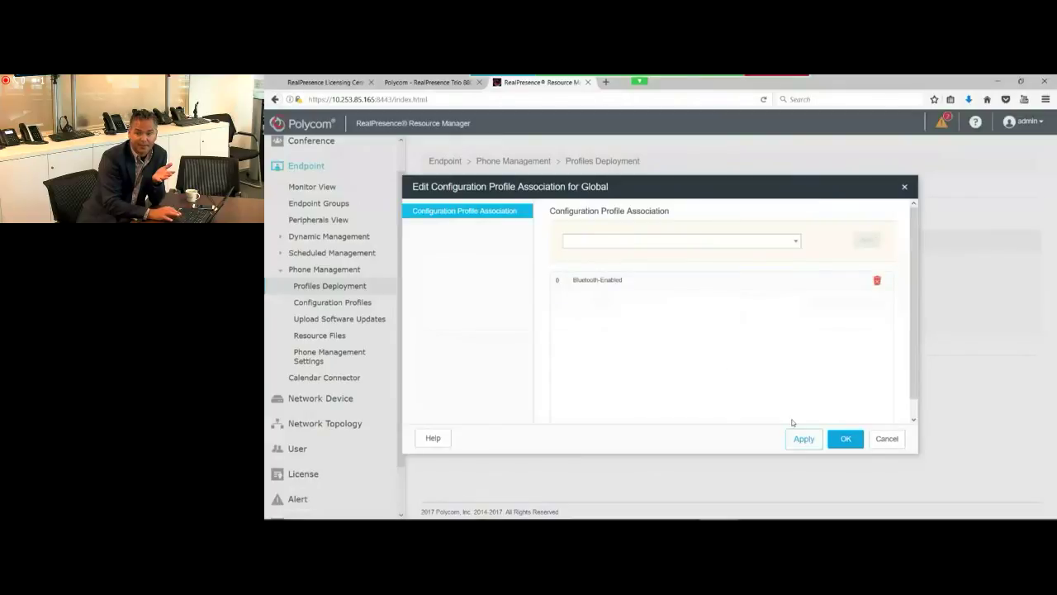
pyautogui.click(843, 439)
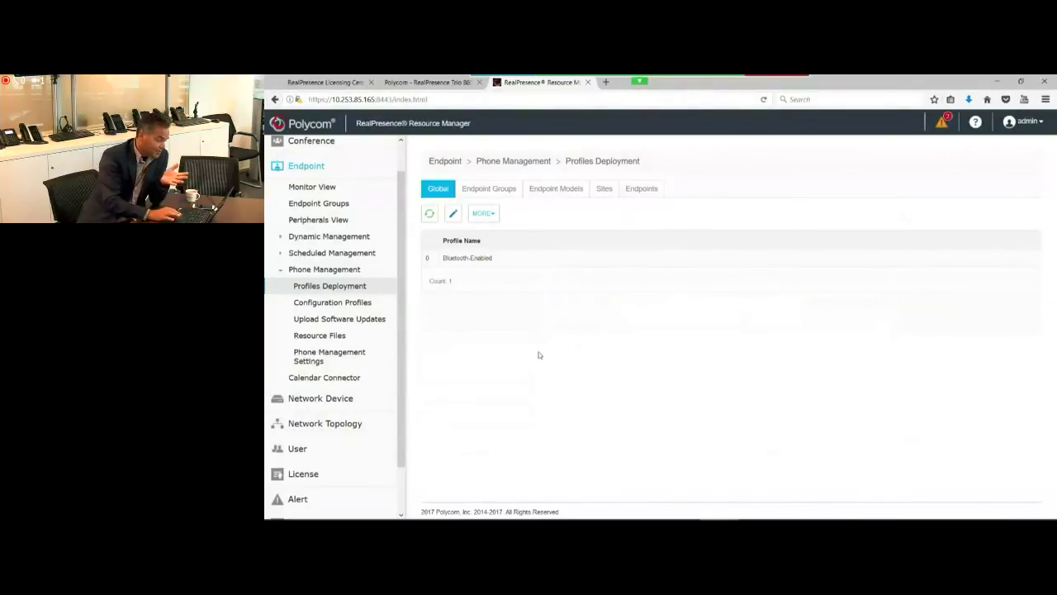
# Step: Look at the Endpoint Groups deployment view, starting a new group and then cancelling it
pyautogui.click(492, 190)
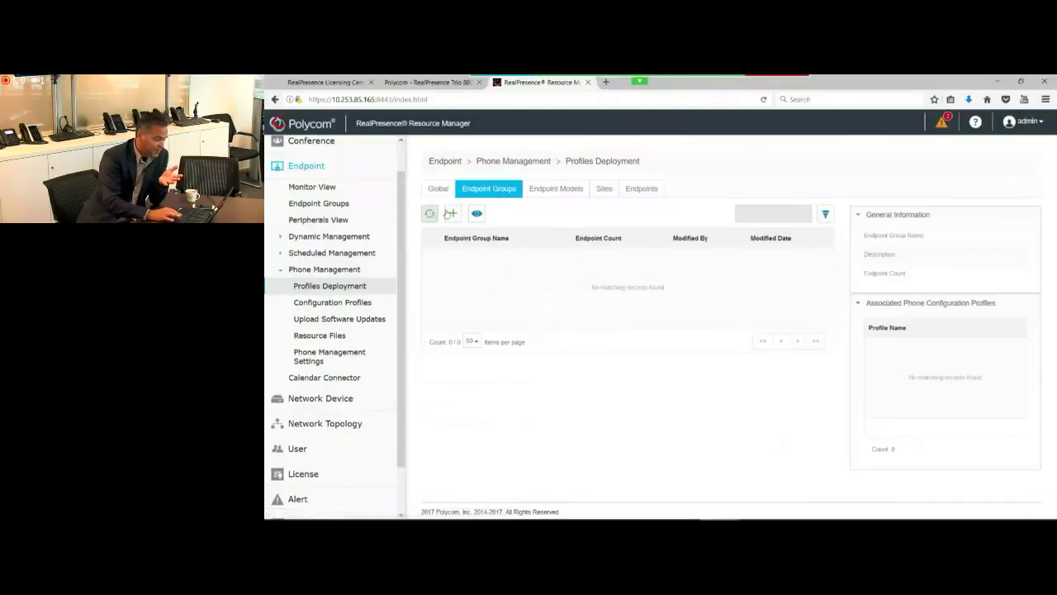
pyautogui.click(450, 213)
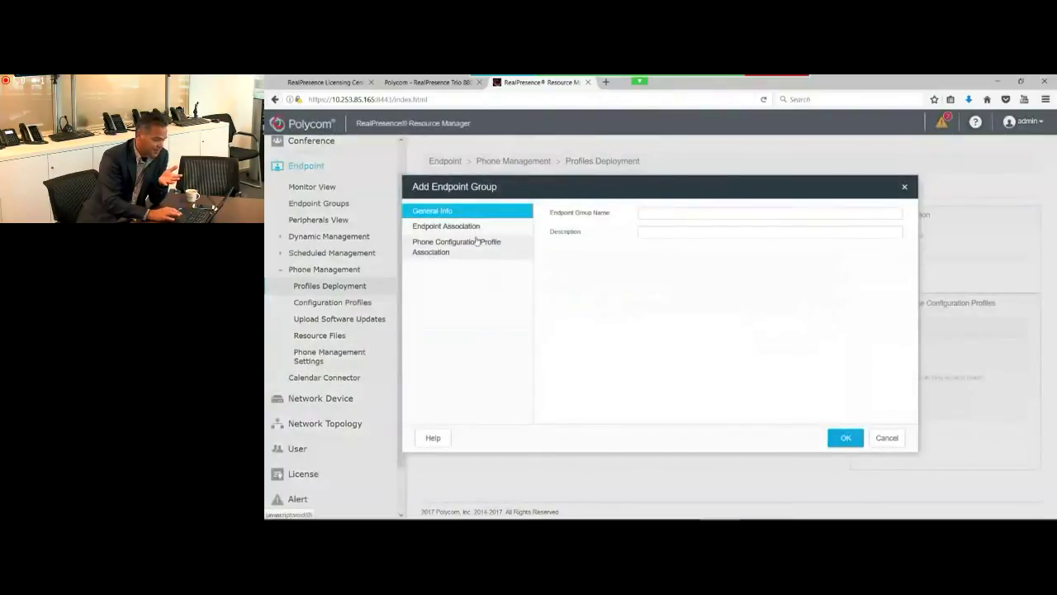
pyautogui.click(480, 229)
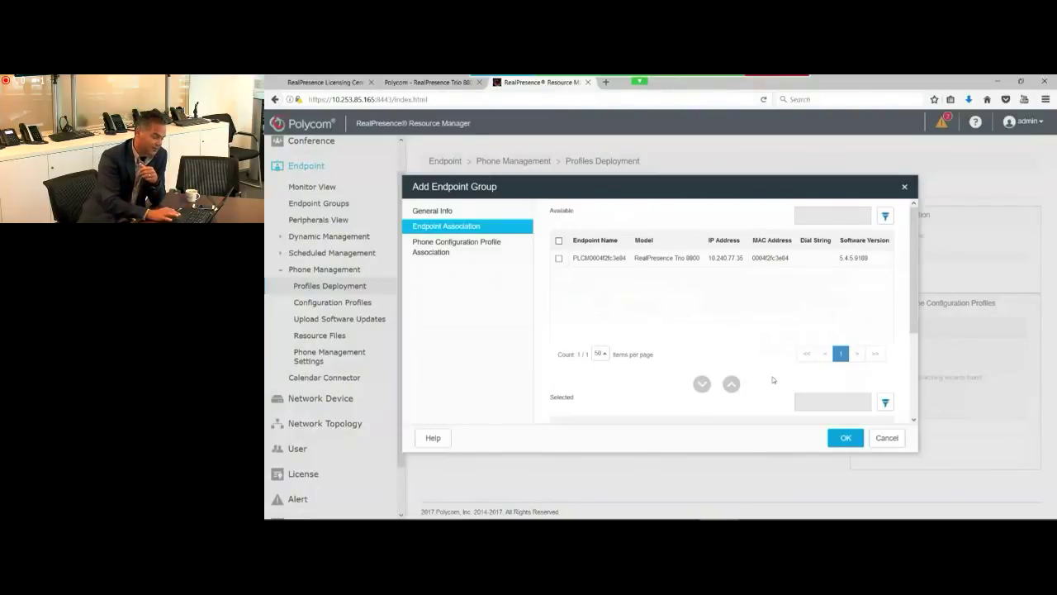
pyautogui.click(877, 440)
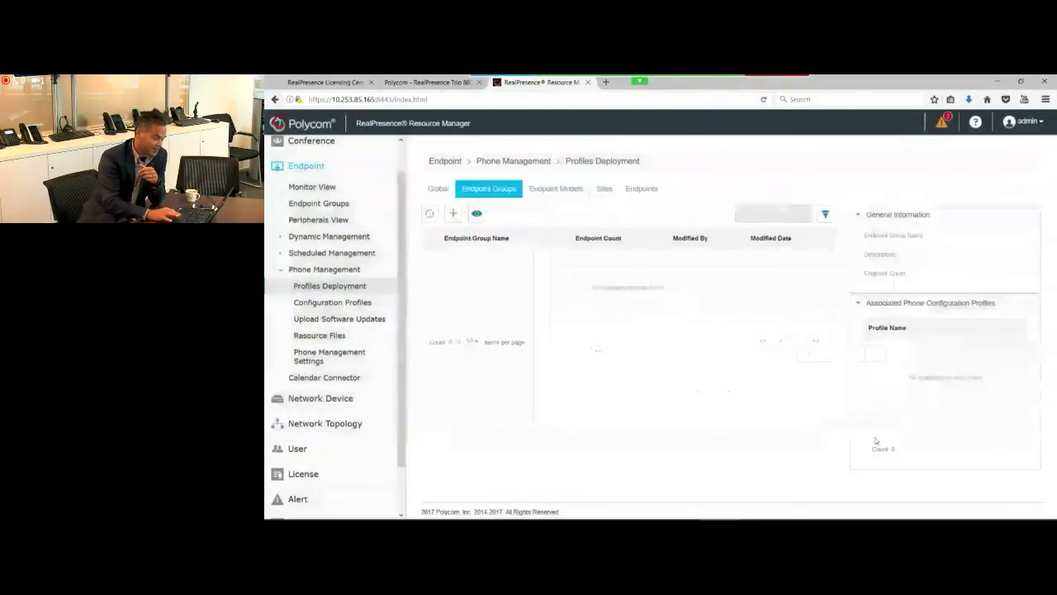
# Step: Review profile deployment by endpoint model and by site, then list individual endpoints
pyautogui.click(556, 189)
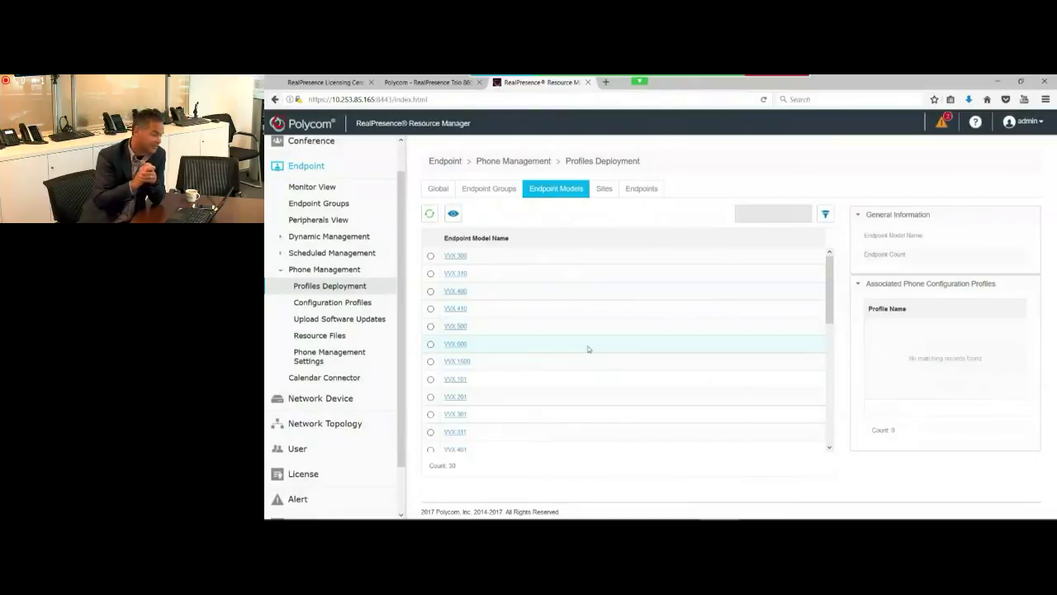
pyautogui.click(604, 190)
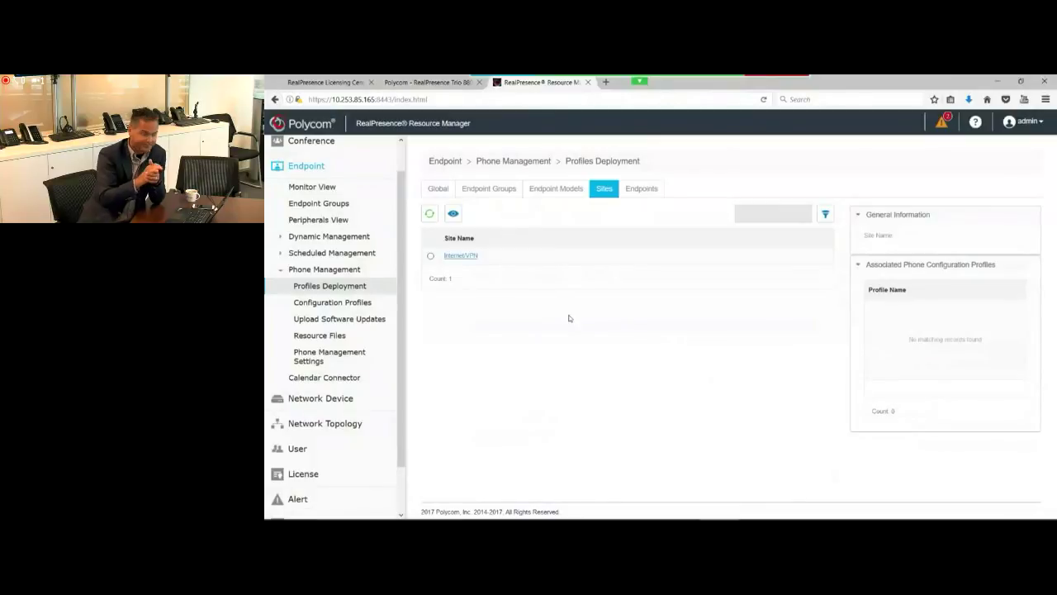
pyautogui.click(649, 189)
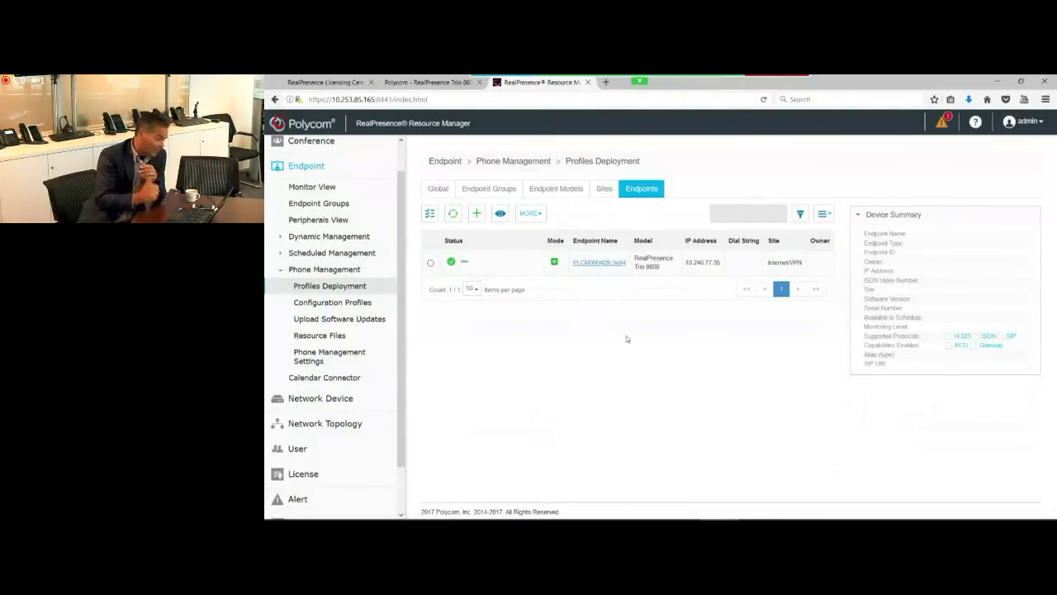
# Step: Select Polycom_UC_Software_5_4_5_9111_AA_Trio_release zip from Downloads as a new software update
pyautogui.click(339, 319)
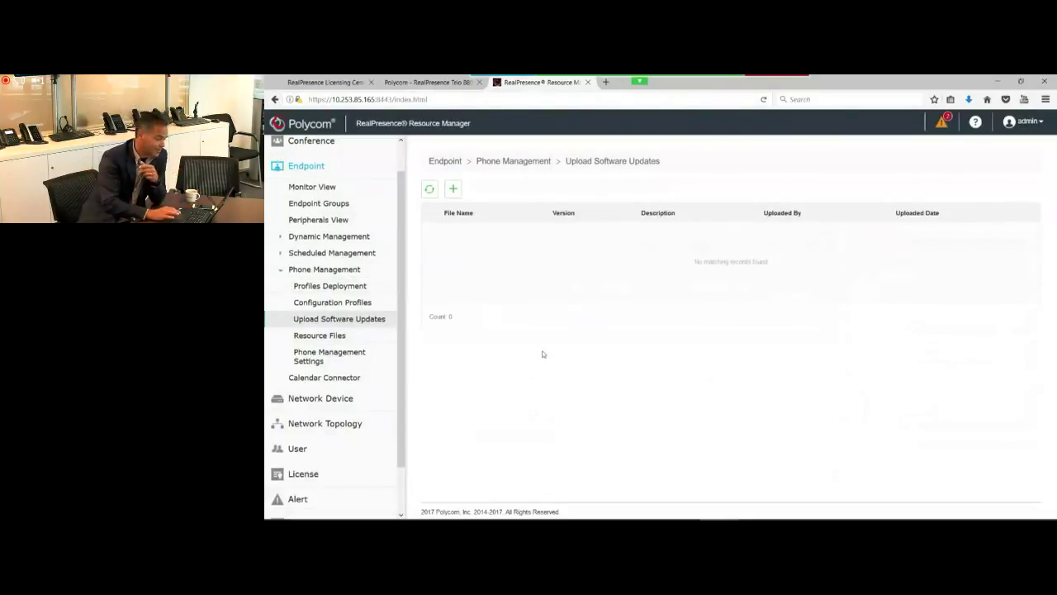
pyautogui.click(453, 191)
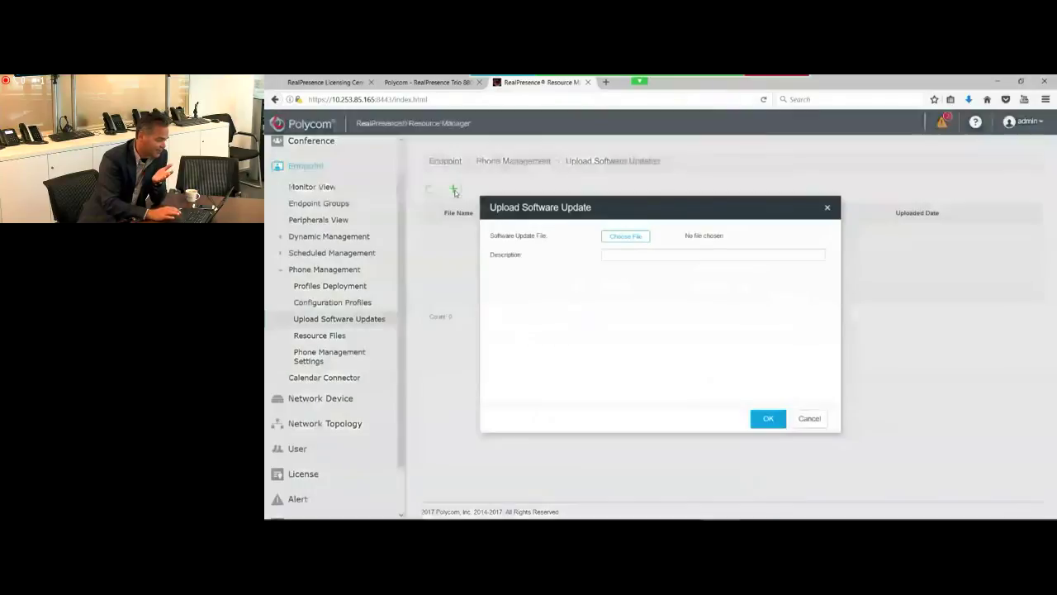
pyautogui.click(637, 238)
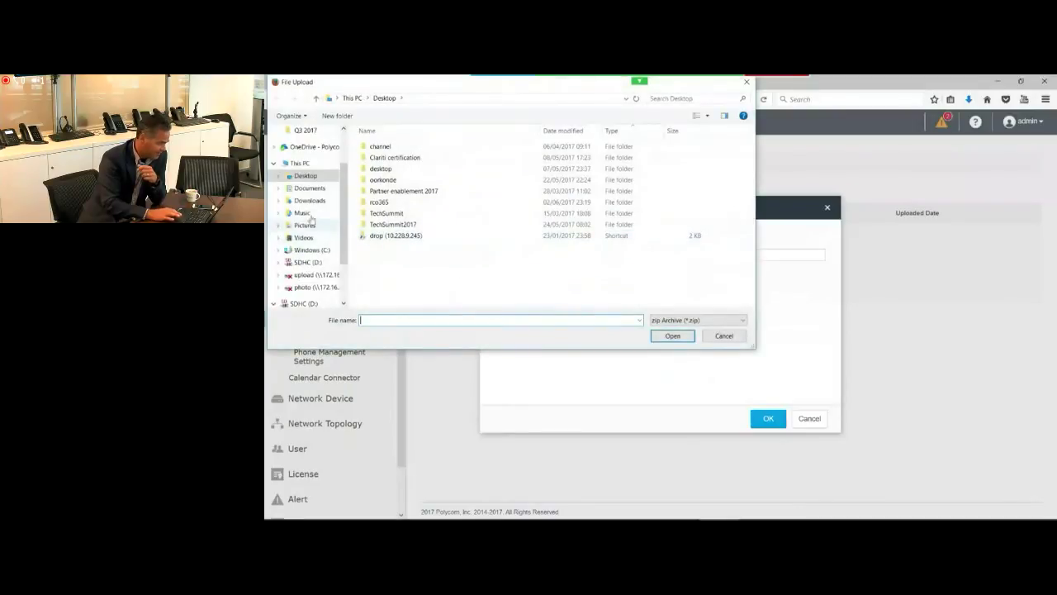
pyautogui.click(310, 200)
pyautogui.scroll(-1, 399, 254)
pyautogui.click(426, 247)
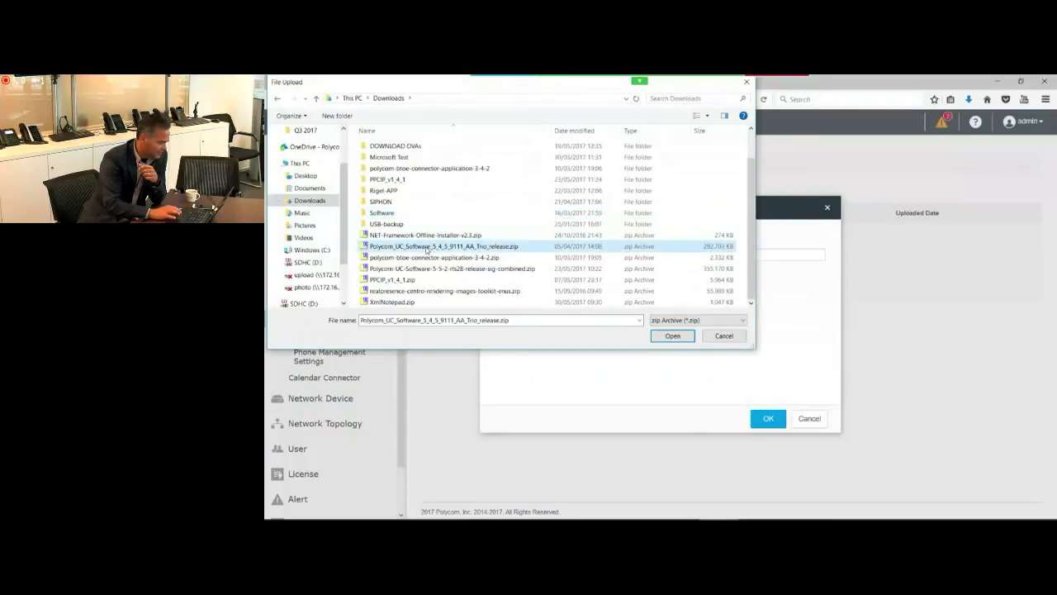
pyautogui.doubleClick(427, 247)
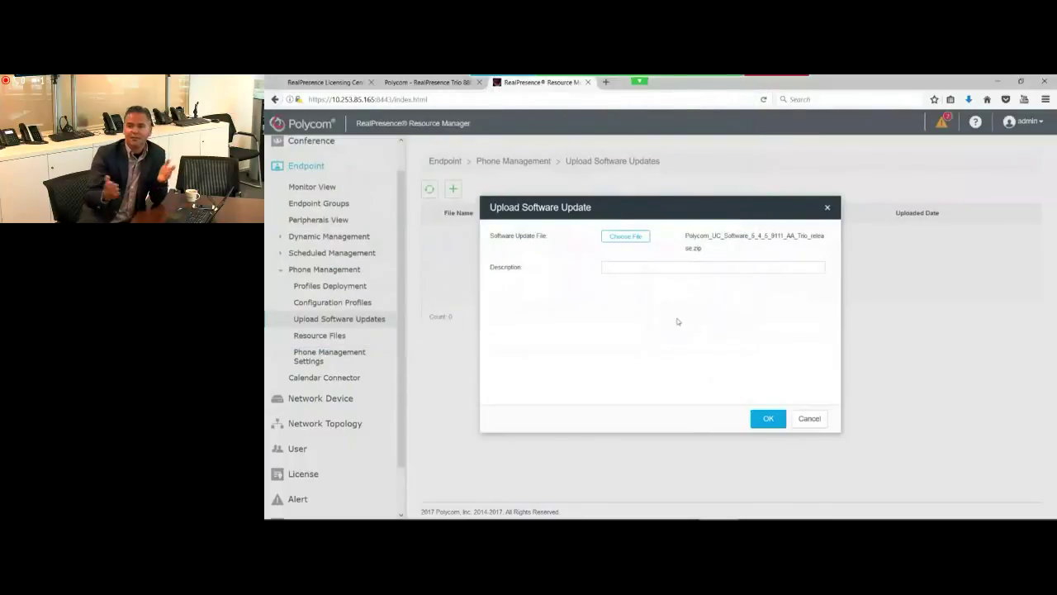
# Step: Upload the Trio software package with the description 'latest version'
pyautogui.click(767, 419)
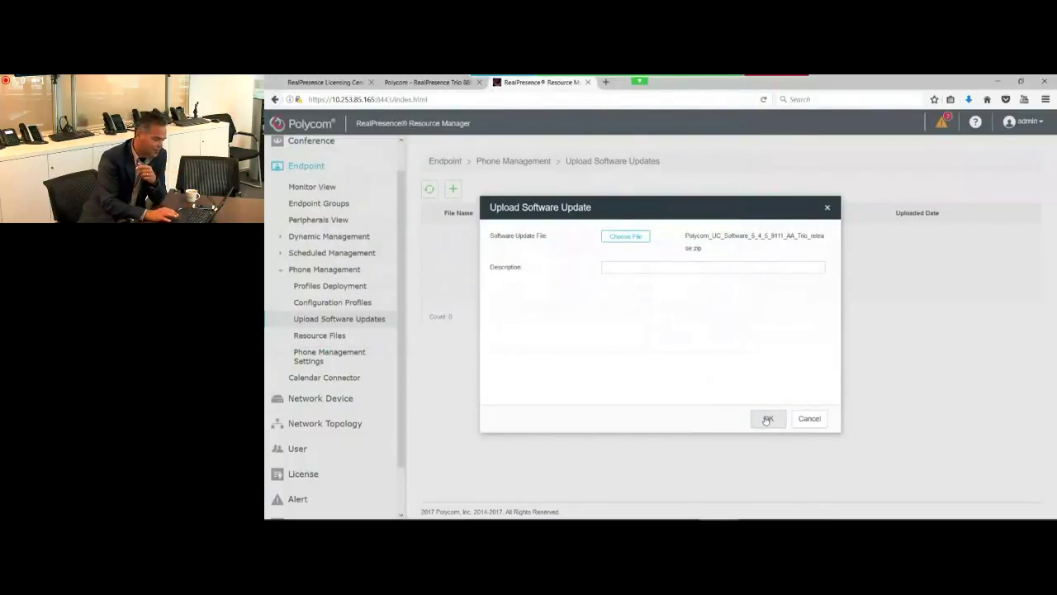
pyautogui.click(623, 267)
pyautogui.write('latest version')
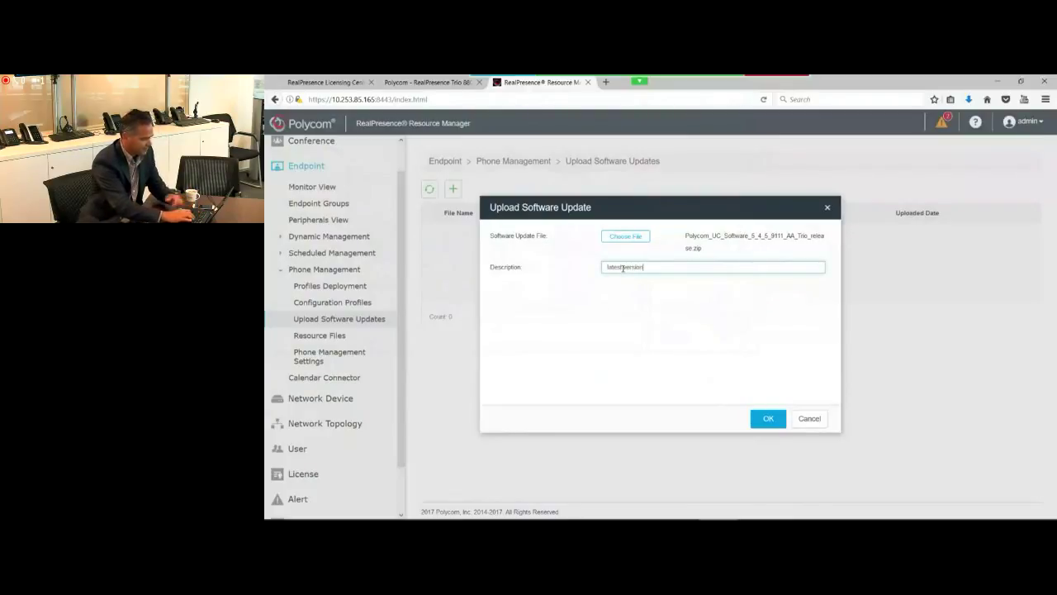
pyautogui.click(767, 419)
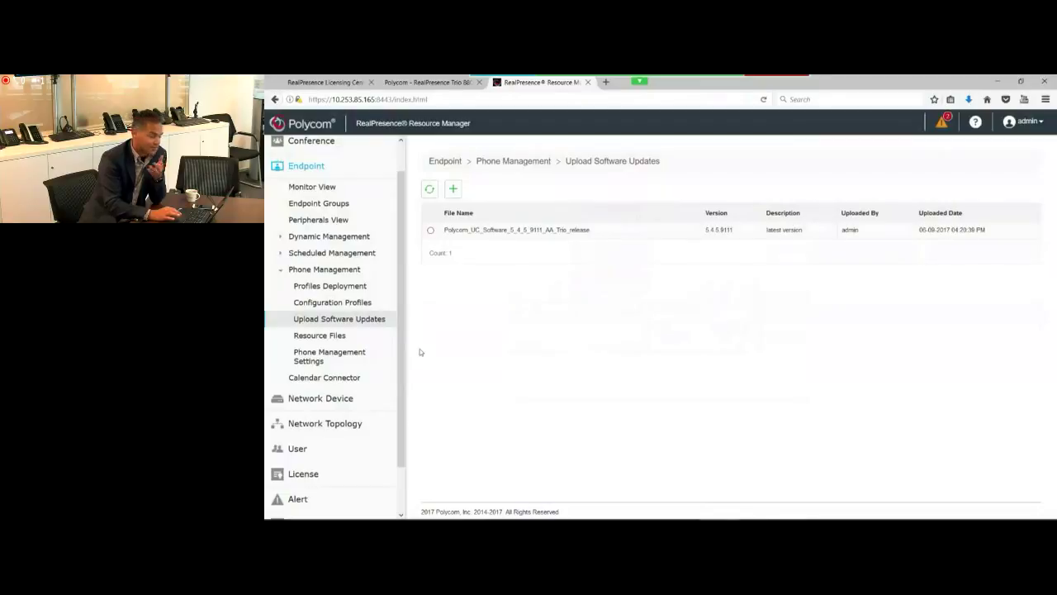
pyautogui.click(334, 303)
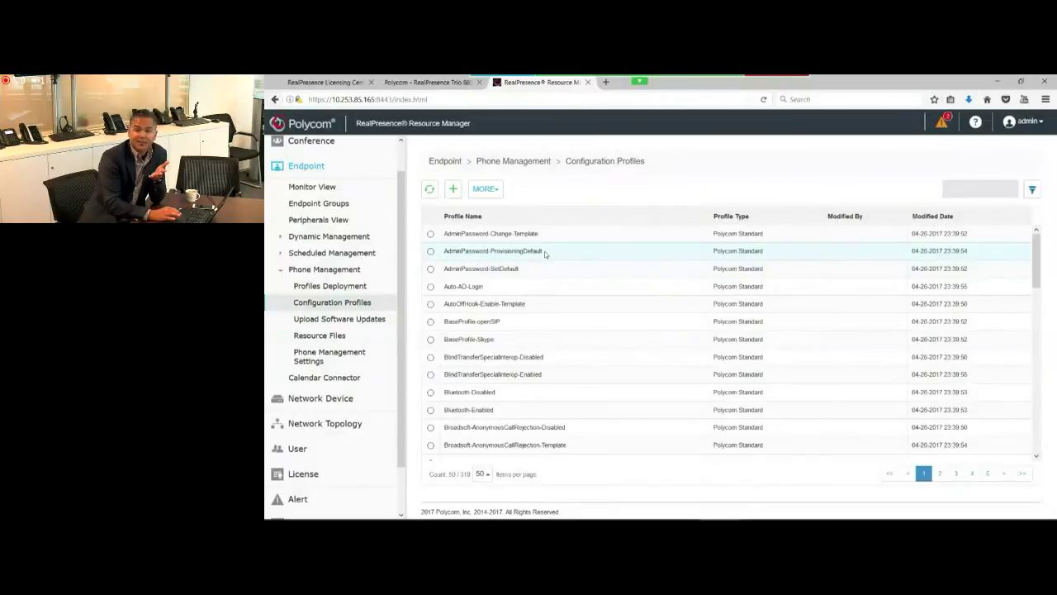
# Step: Create configuration profile 'RP Trio upgrade' using the 5.4.5.9111 Trio software release
pyautogui.click(453, 189)
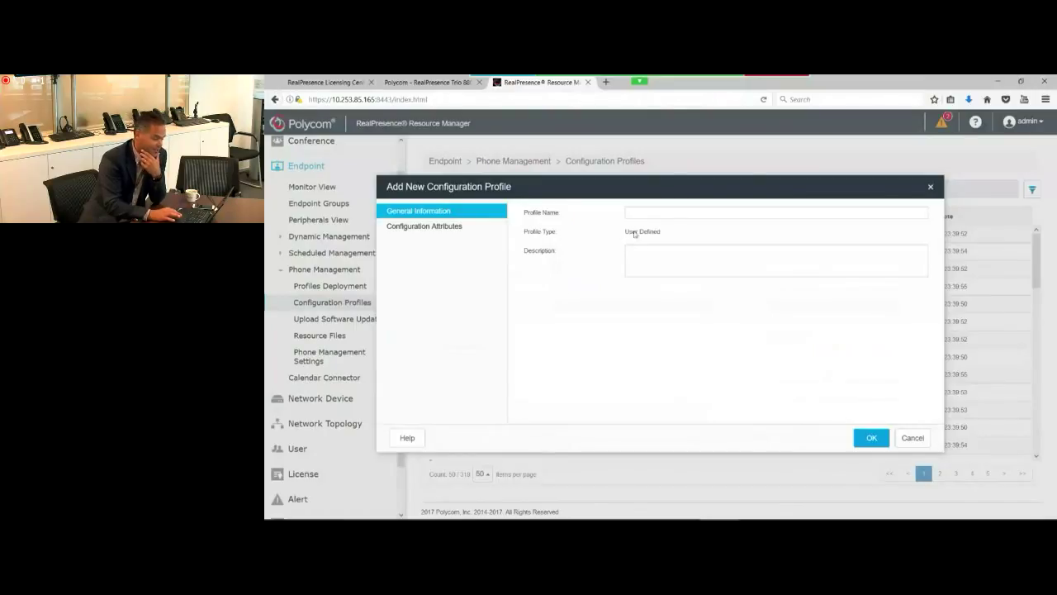
pyautogui.click(653, 216)
pyautogui.write('RP Trio upgrade')
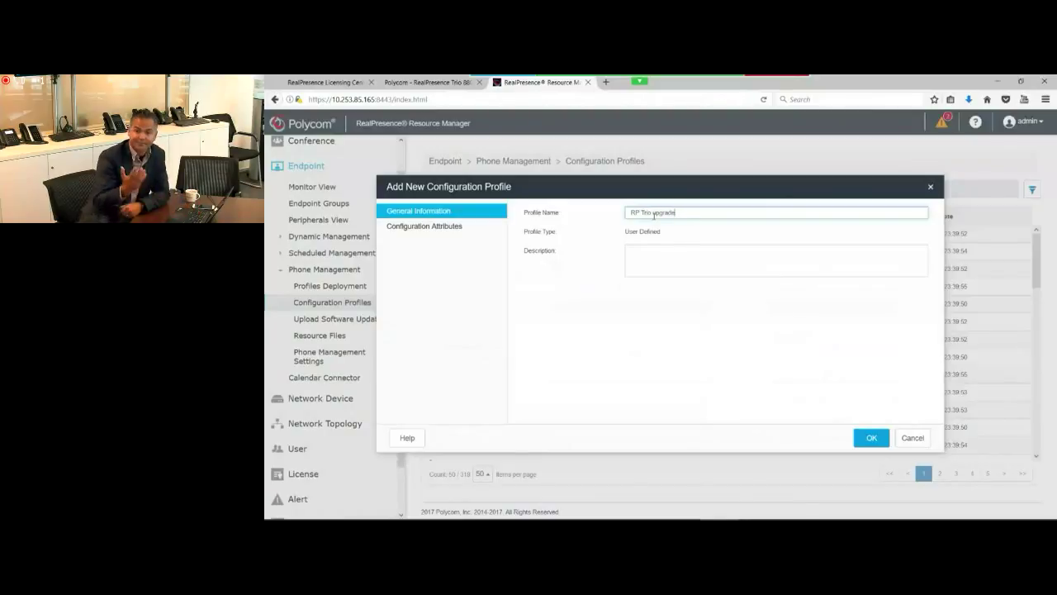
pyautogui.click(445, 228)
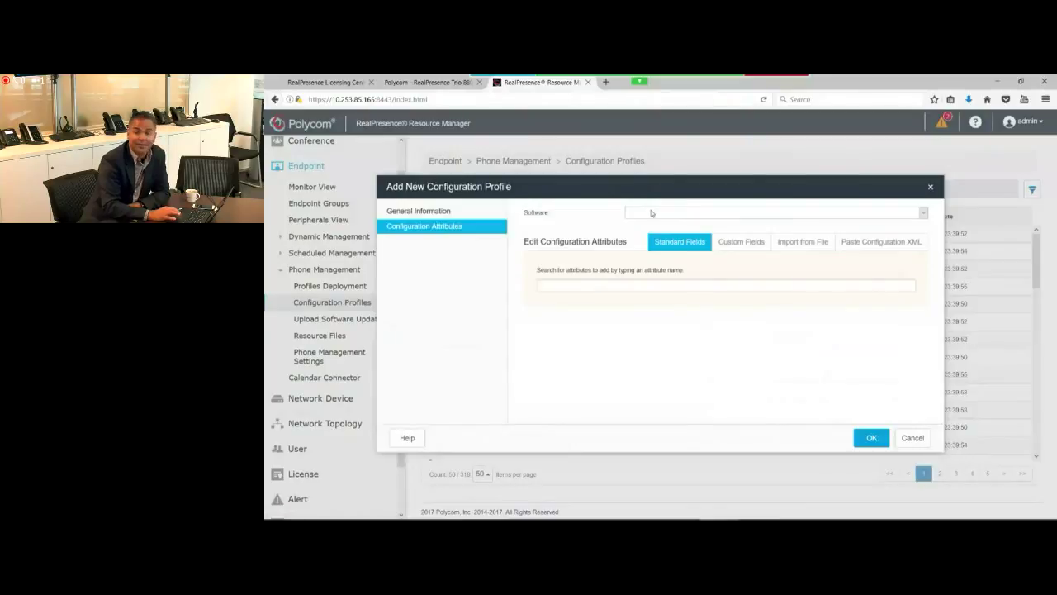
pyautogui.click(652, 213)
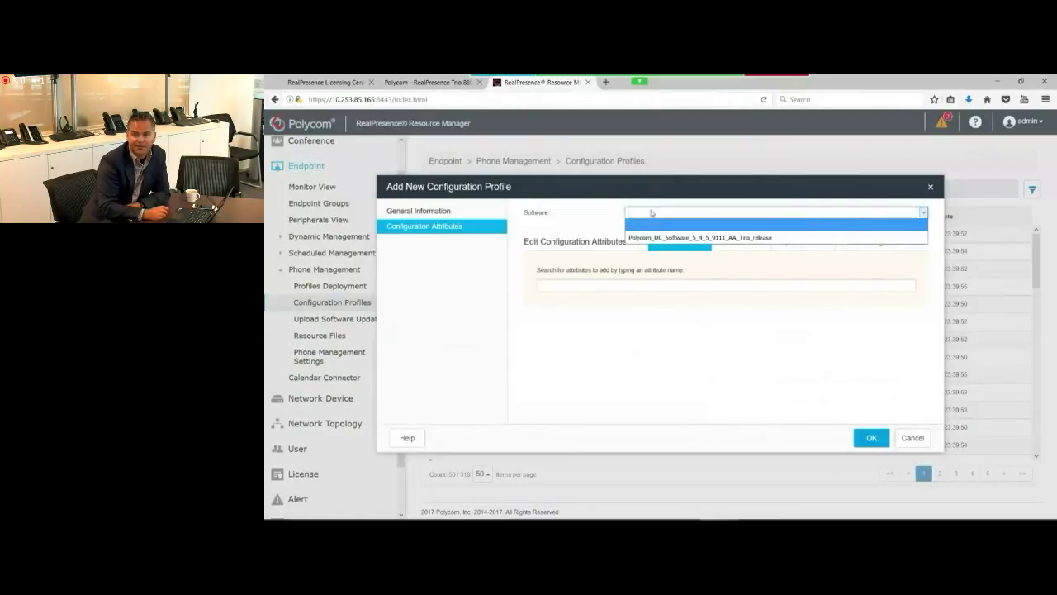
pyautogui.click(660, 237)
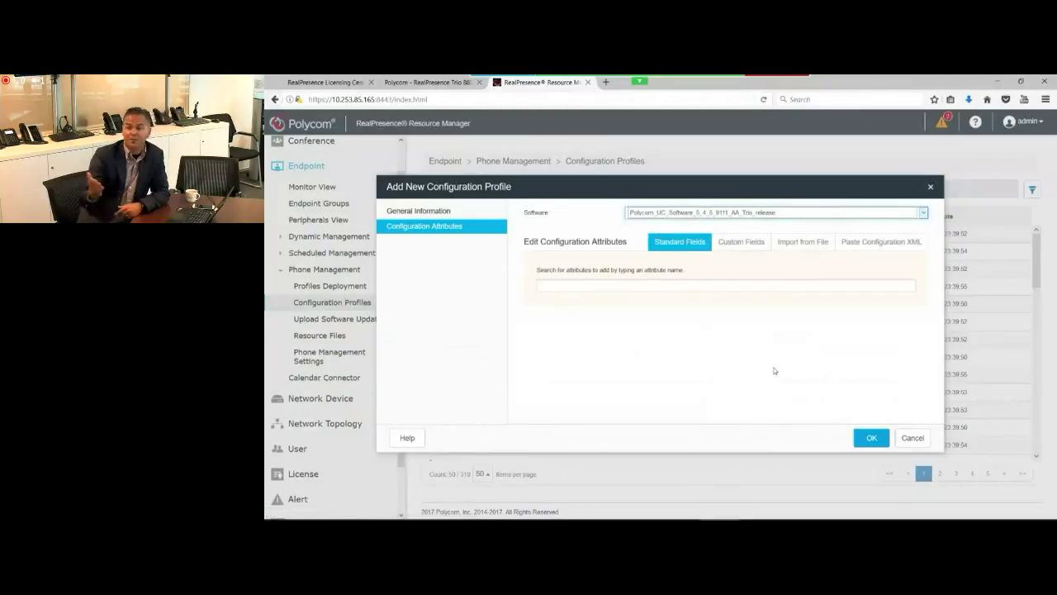
pyautogui.click(872, 439)
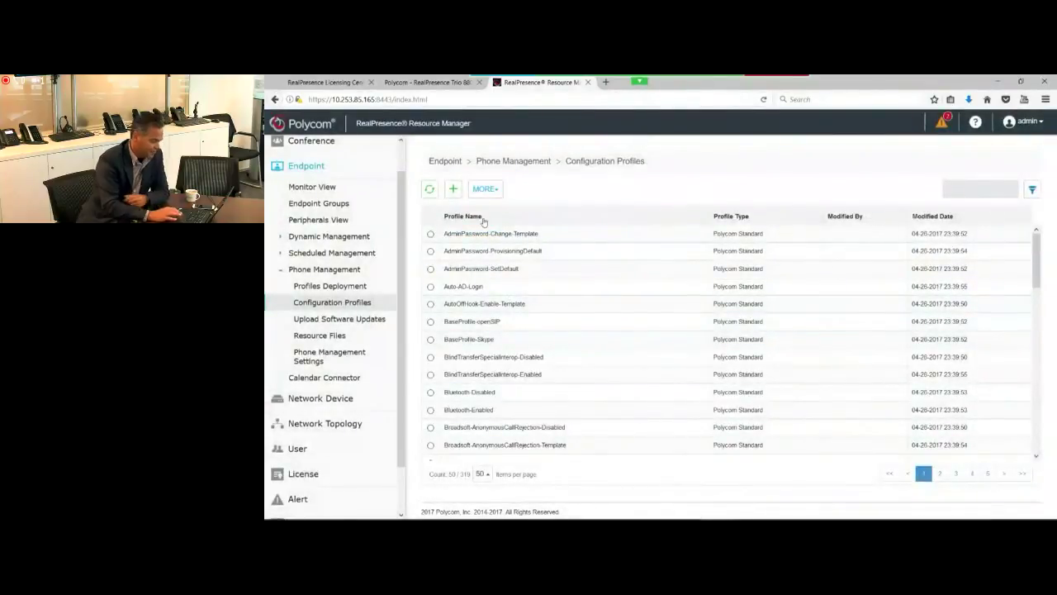
# Step: Add RP Trio upgrade to the Global profile associations next to Bluetooth-Enabled and save
pyautogui.click(314, 286)
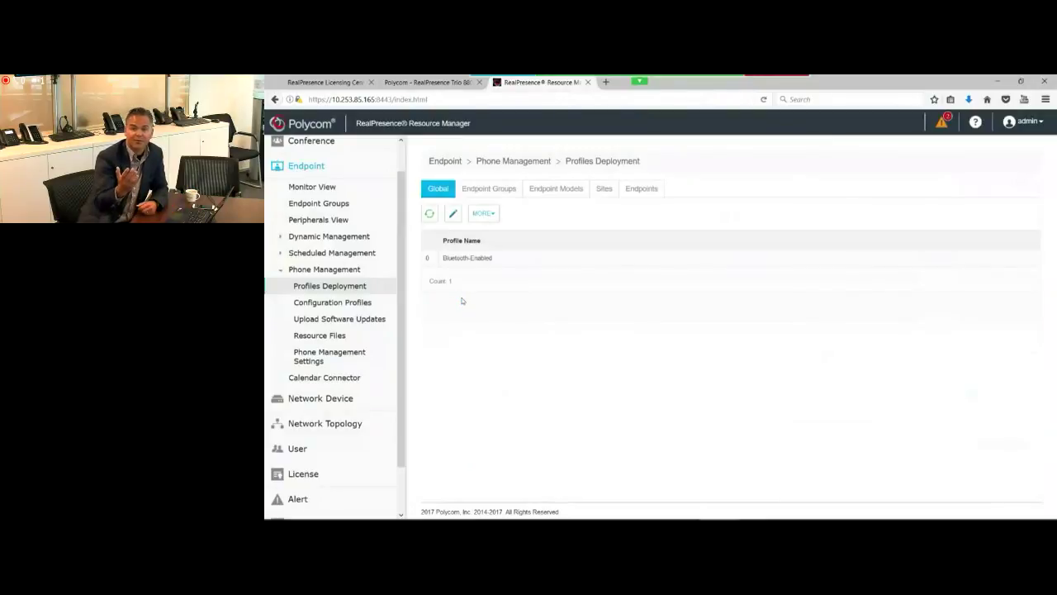
pyautogui.click(454, 217)
pyautogui.click(625, 242)
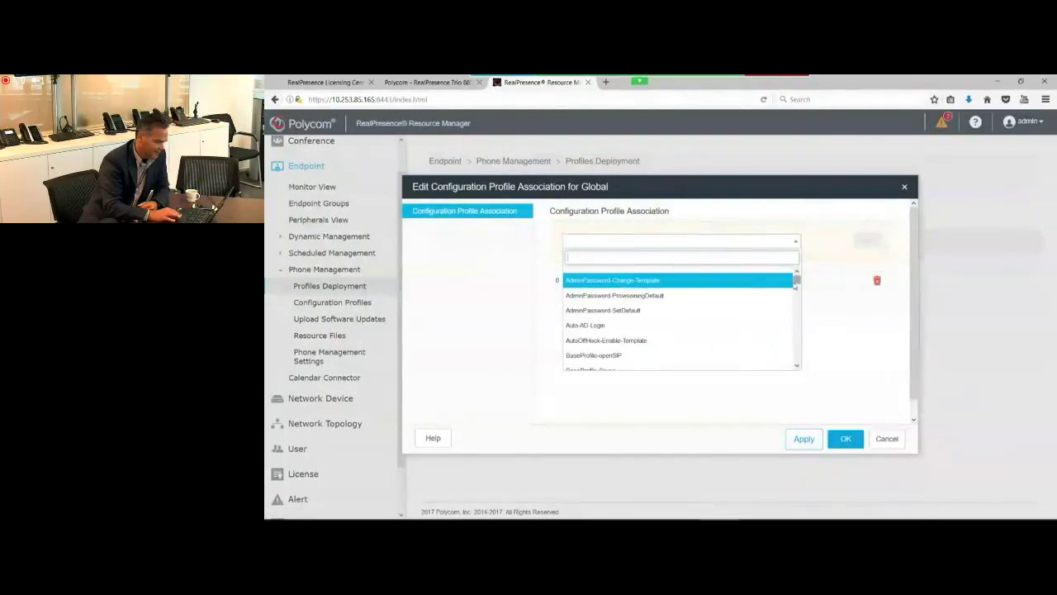
pyautogui.write('rp')
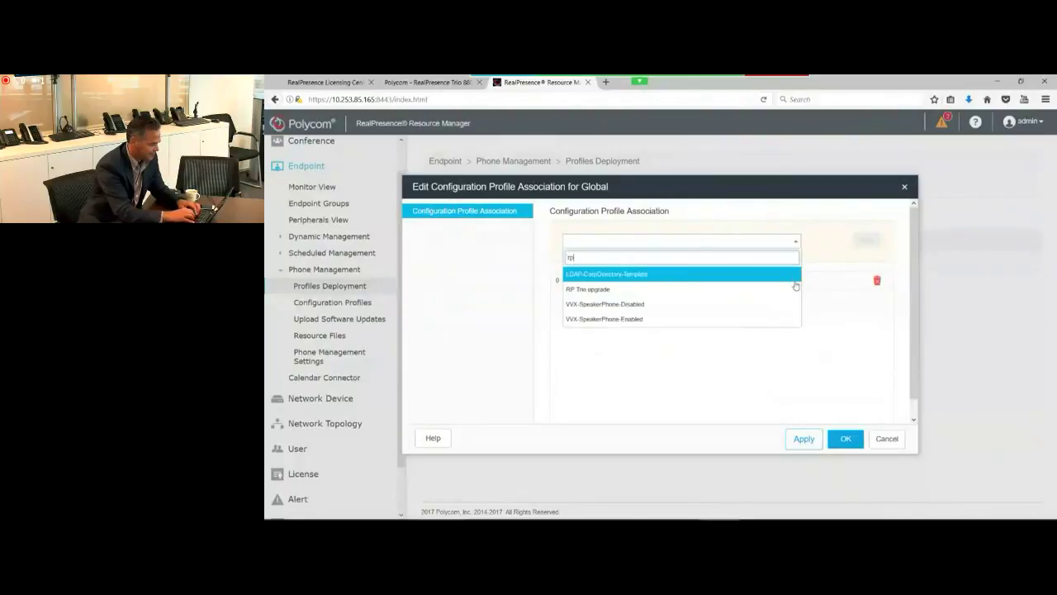
pyautogui.click(796, 286)
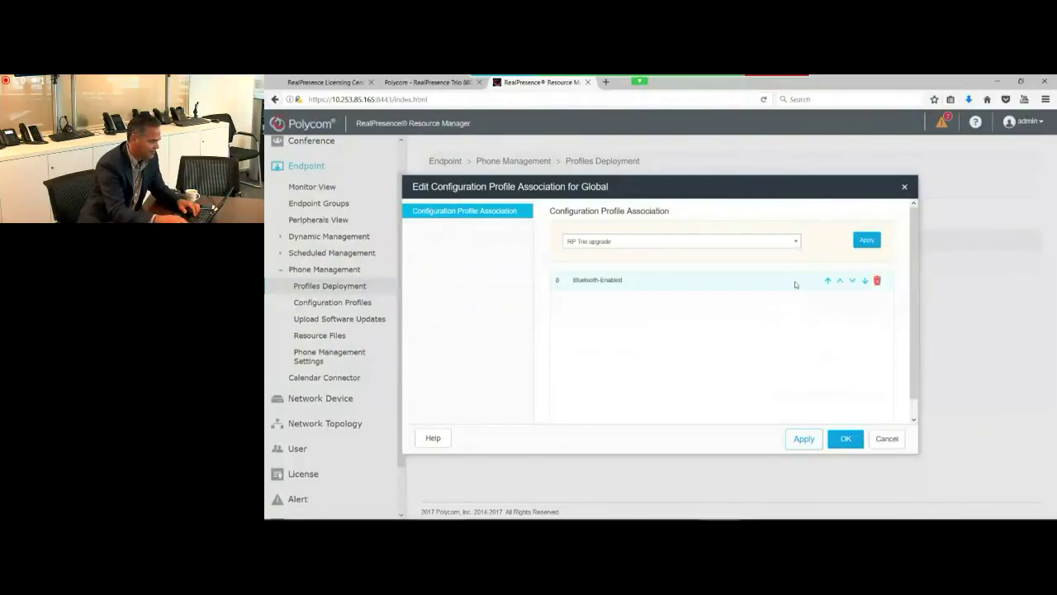
pyautogui.click(870, 241)
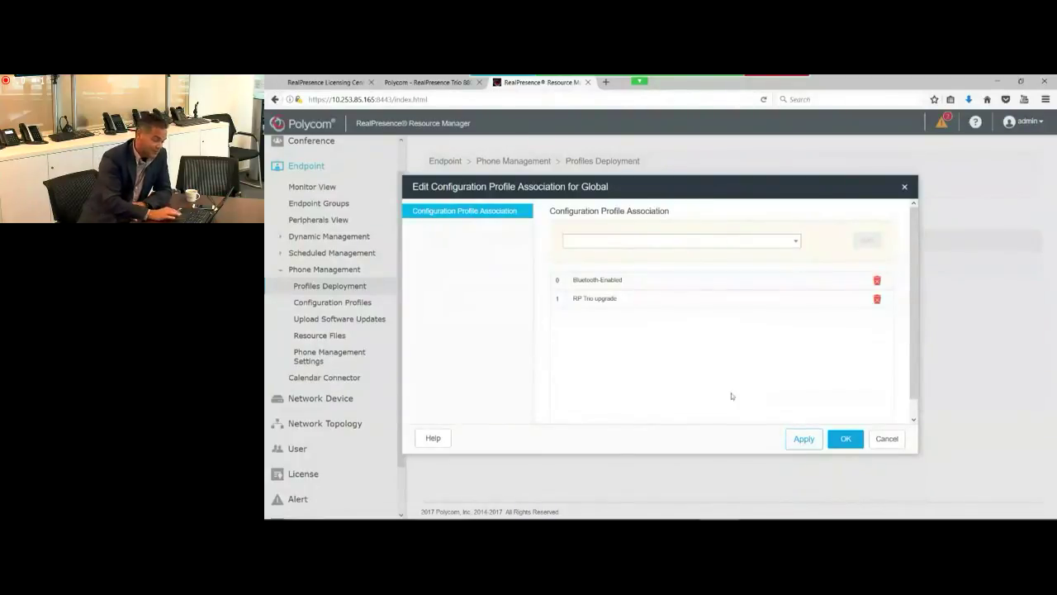
pyautogui.click(839, 438)
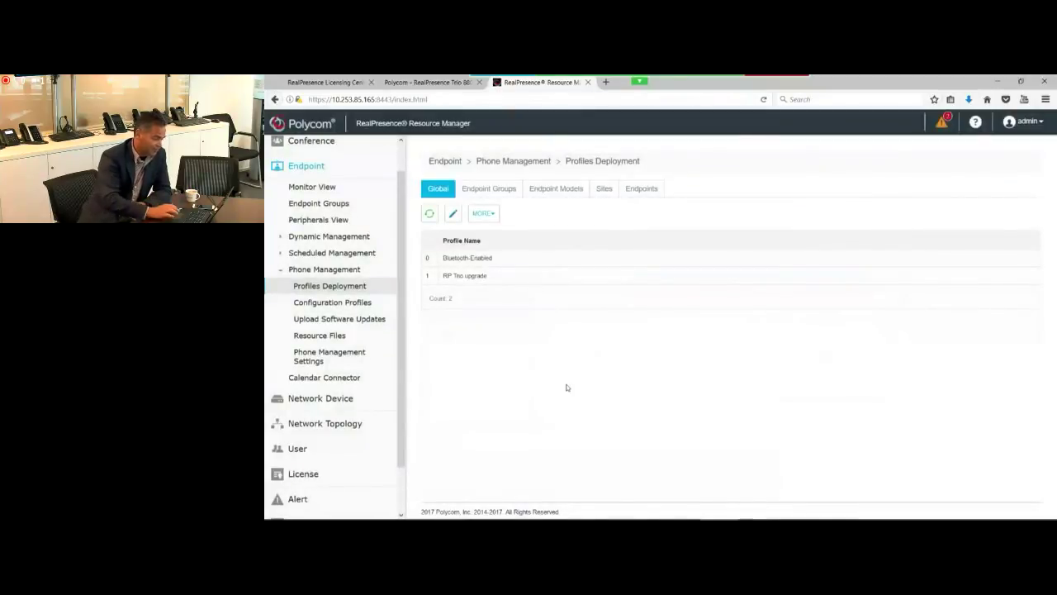
# Step: Open the Resource Files page, then the Endpoint Monitor View
pyautogui.click(321, 336)
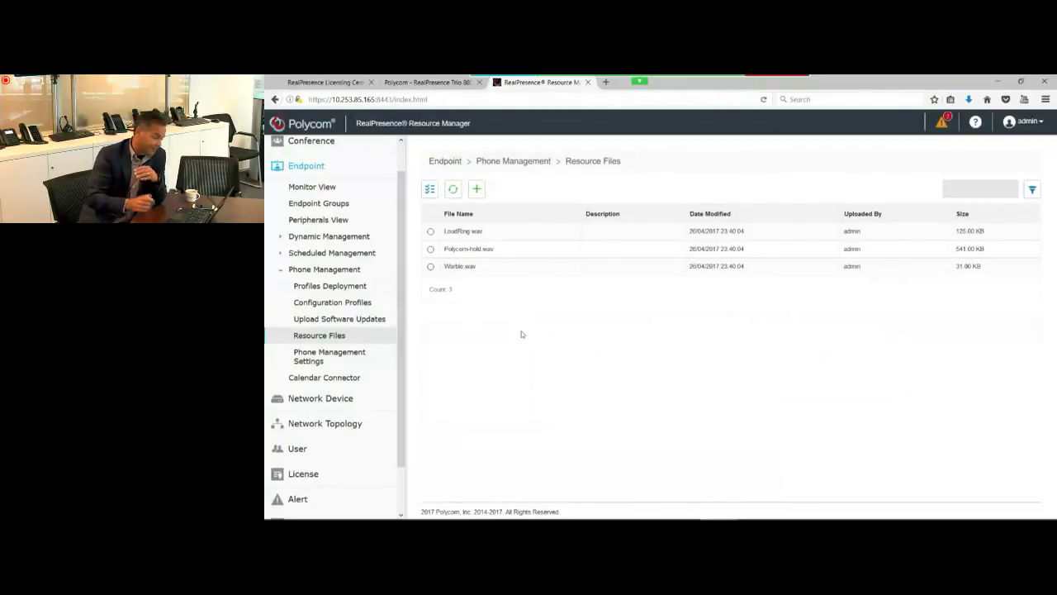
pyautogui.click(322, 187)
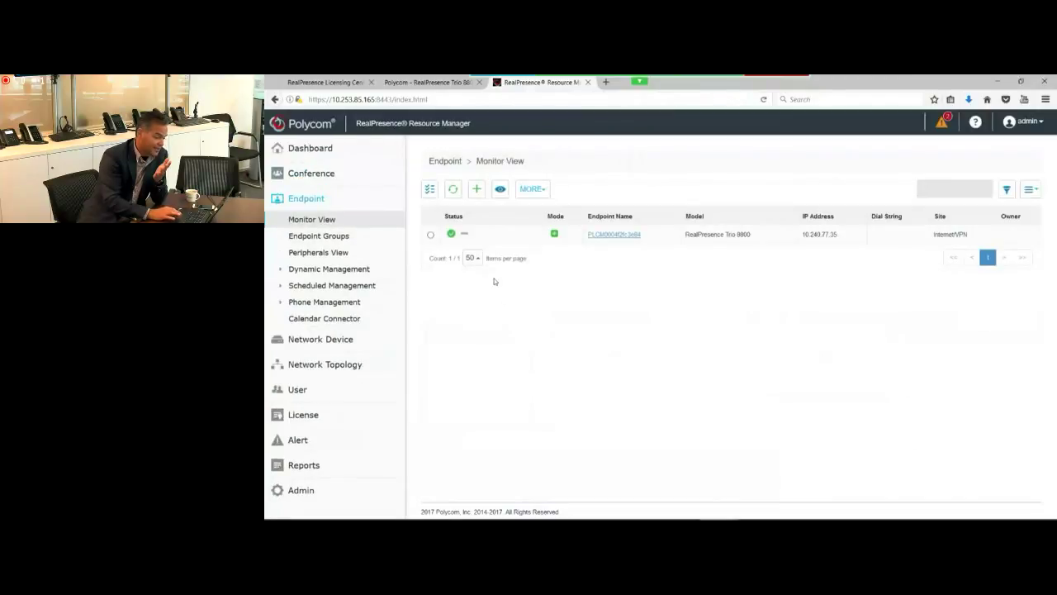